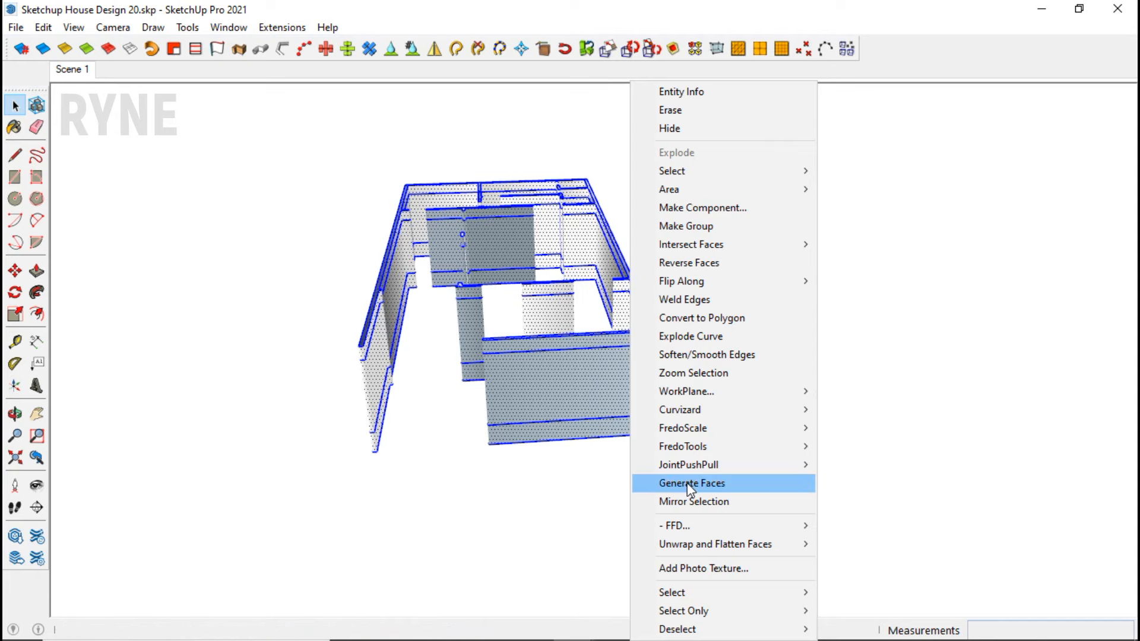
Step: Generate faces for the selected wall edges and combine the wall geometry into a group
left_click(689, 484)
middle_click_drag(686, 486, 507, 349)
right_click(520, 344)
left_click(575, 225)
Step: Paint the wall group and check its edge-softening settings
mouse_move(558, 266)
middle_mouse_down()
mouse_move(563, 333)
mouse_move(594, 373)
mouse_move(578, 395)
middle_mouse_up()
key("b")
left_click(599, 356)
key("space")
right_click(577, 395)
left_click(654, 288)
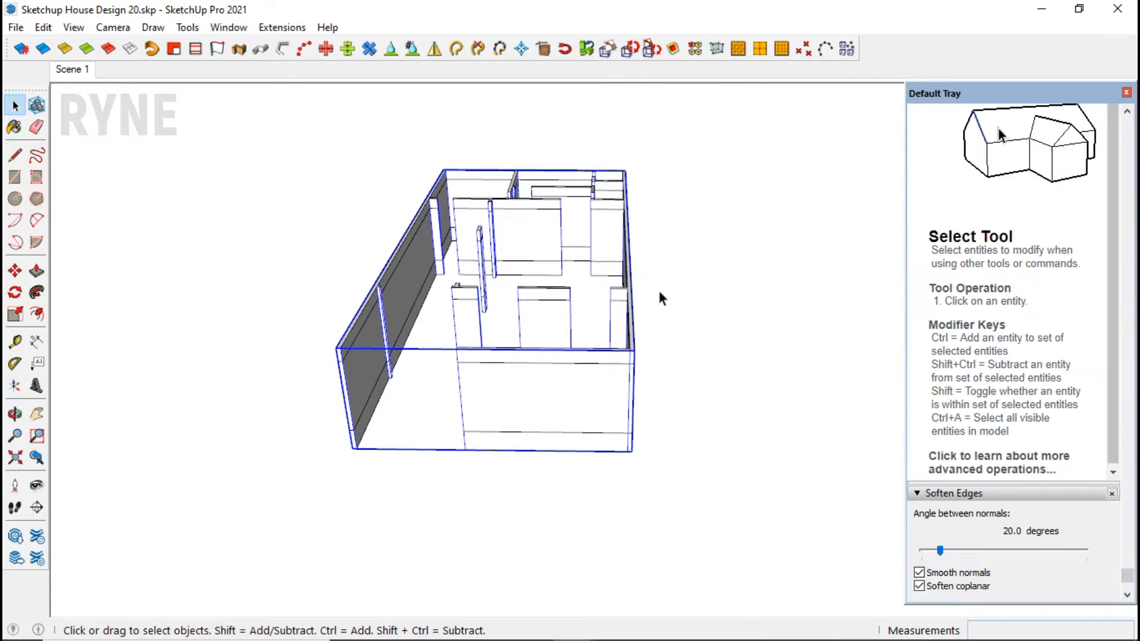
left_click(1124, 93)
middle_click_drag(693, 287, 336, 347)
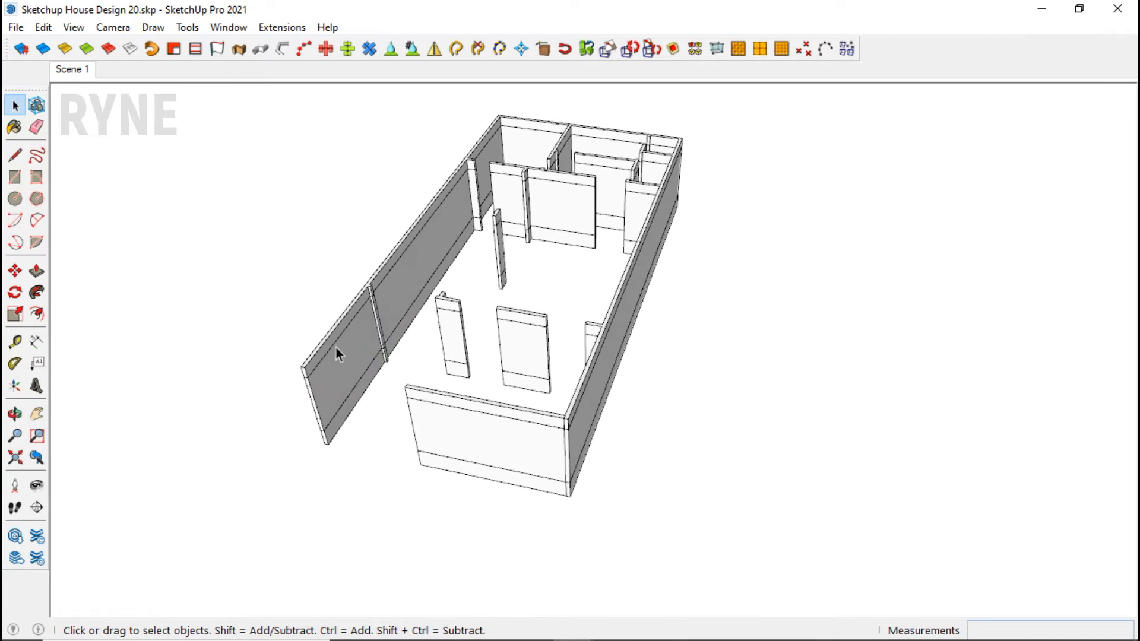
Step: Open the wall group and draw a 15 cm line across the long side wall's top face, level with the short stub wall
scroll(339, 321, "up", 5)
left_click(343, 308)
scroll(343, 308, "up", 2)
key("l")
left_click(364, 291)
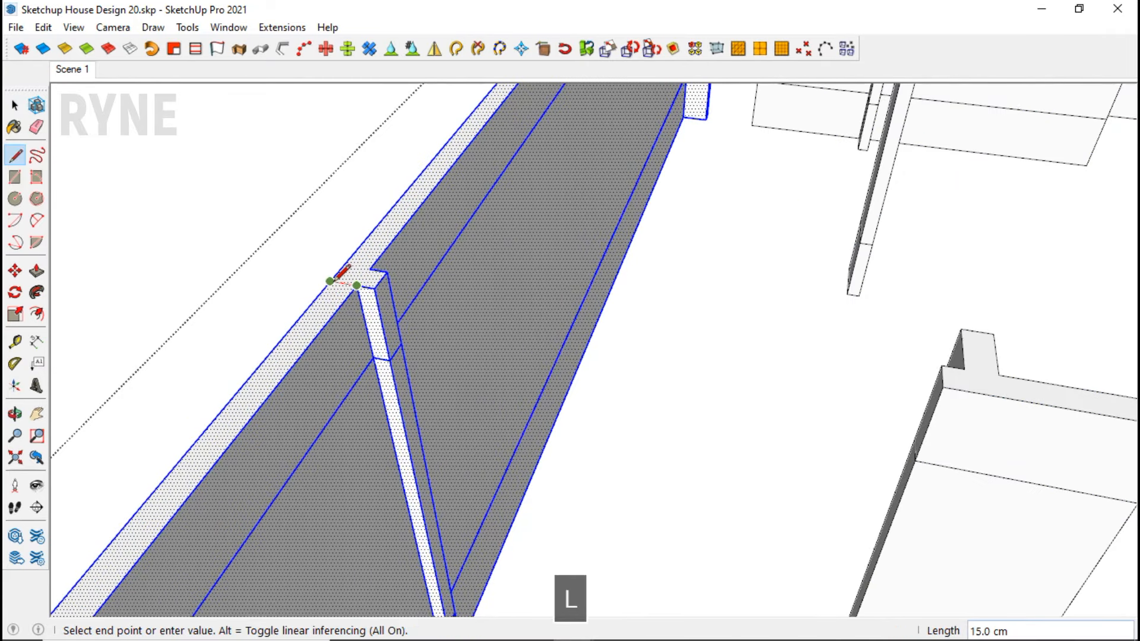
key("space")
Step: Push the top of the side wall's front section down 120 cm
key("p")
left_click(328, 298)
left_click(349, 393)
left_click(348, 394)
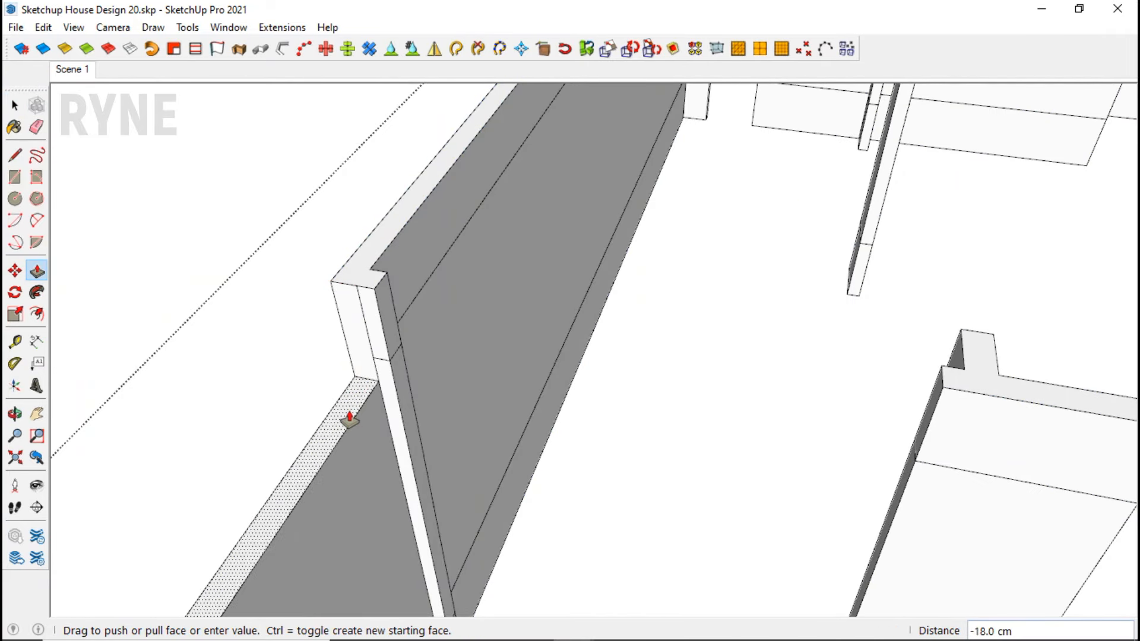
type("120")
key("Return")
Step: Draw a line across the opposite side wall's top face, level with its stub wall
scroll(380, 291, "down", 5)
middle_click_drag(380, 290, 842, 339)
scroll(829, 350, "up", 5)
key("l")
key("space")
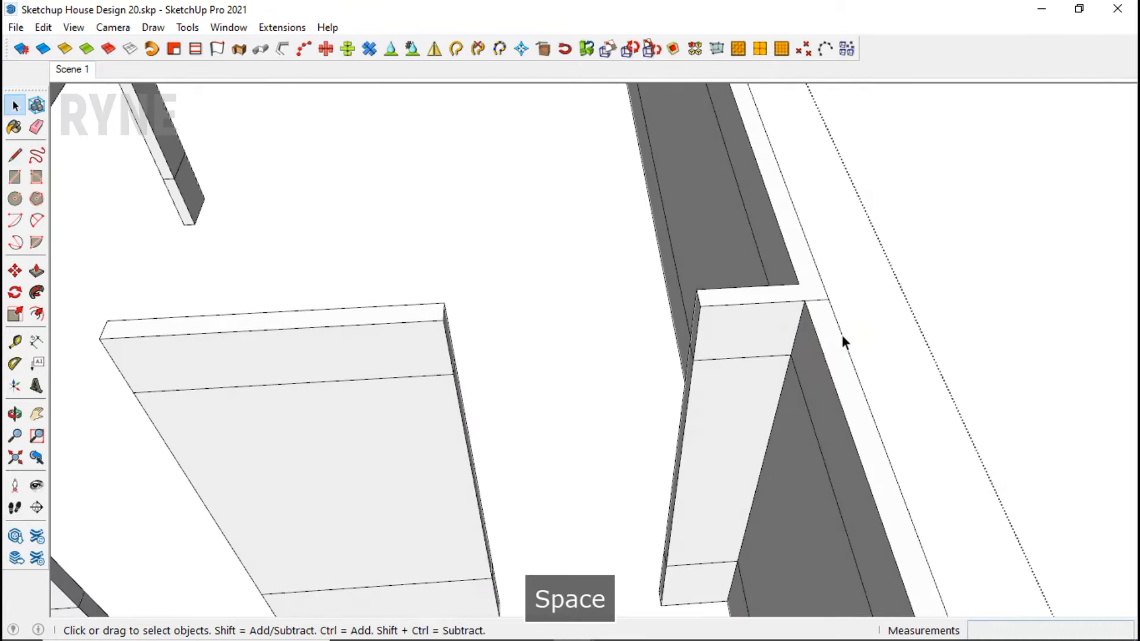
Step: Push the top of the opposite side wall's front section, including the adjoining front boundary wall, down 120 cm
key("p")
left_click(795, 386)
type("120")
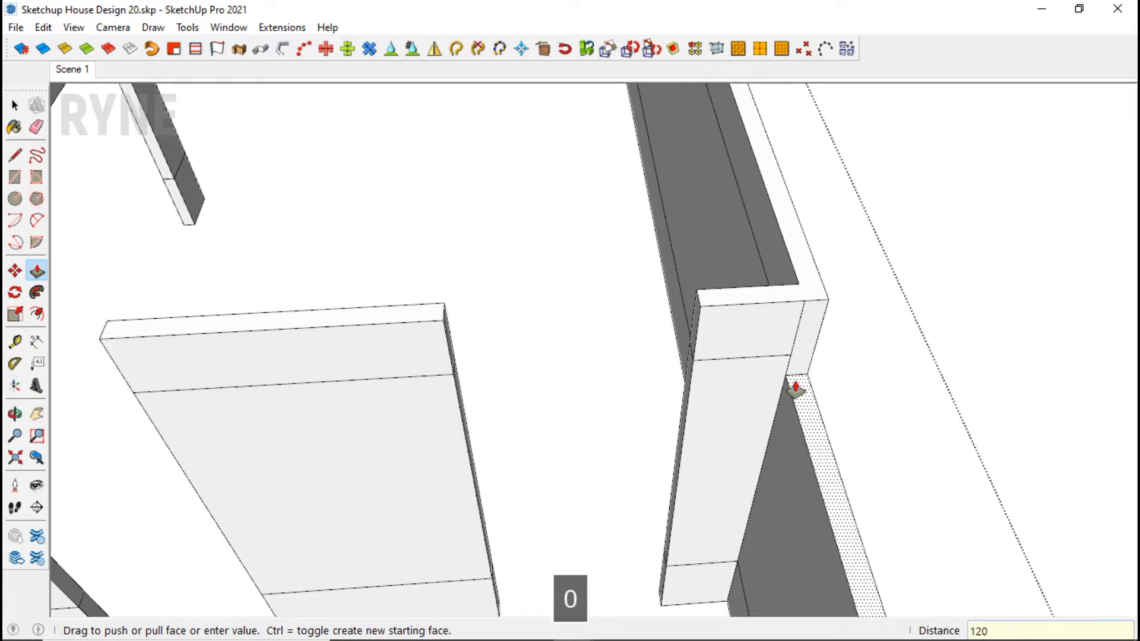
key("Return")
scroll(650, 255, "down", 6)
scroll(700, 425, "up", 2)
middle_click_drag(702, 427, 611, 458)
left_click(683, 438)
left_click(603, 452)
left_click(702, 427)
key("space")
scroll(573, 497, "down", 3)
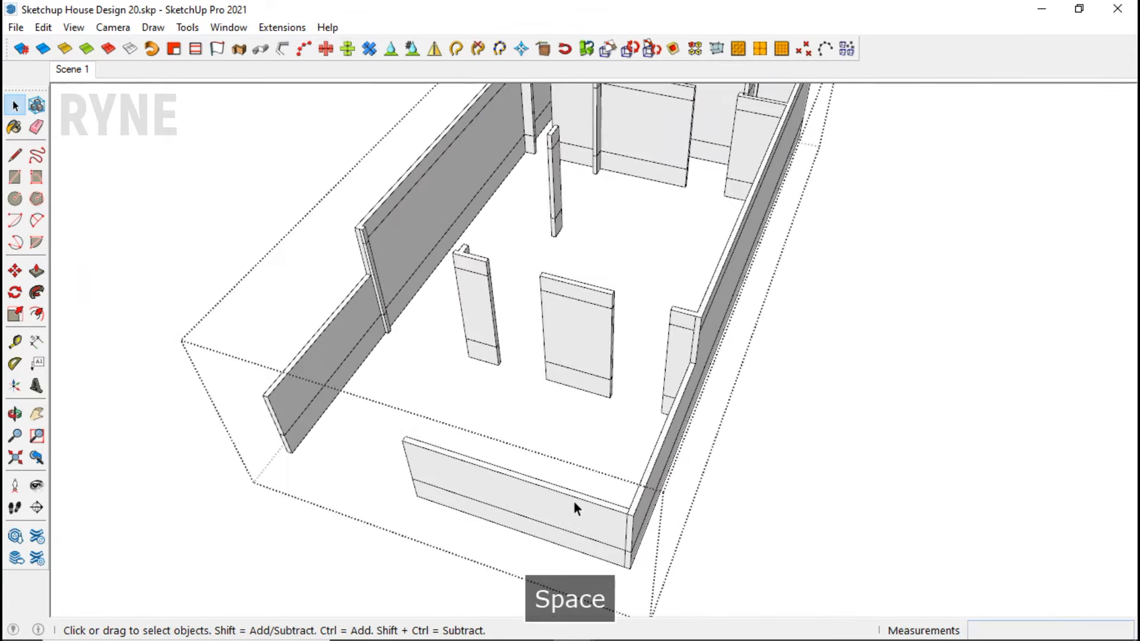
Step: Extend the lintel 280 cm to the next pier over the first facade opening and repeat the extrusion on its sill
middle_click_drag(572, 497, 490, 437)
scroll(421, 187, "up", 5)
key("p")
left_click(399, 184)
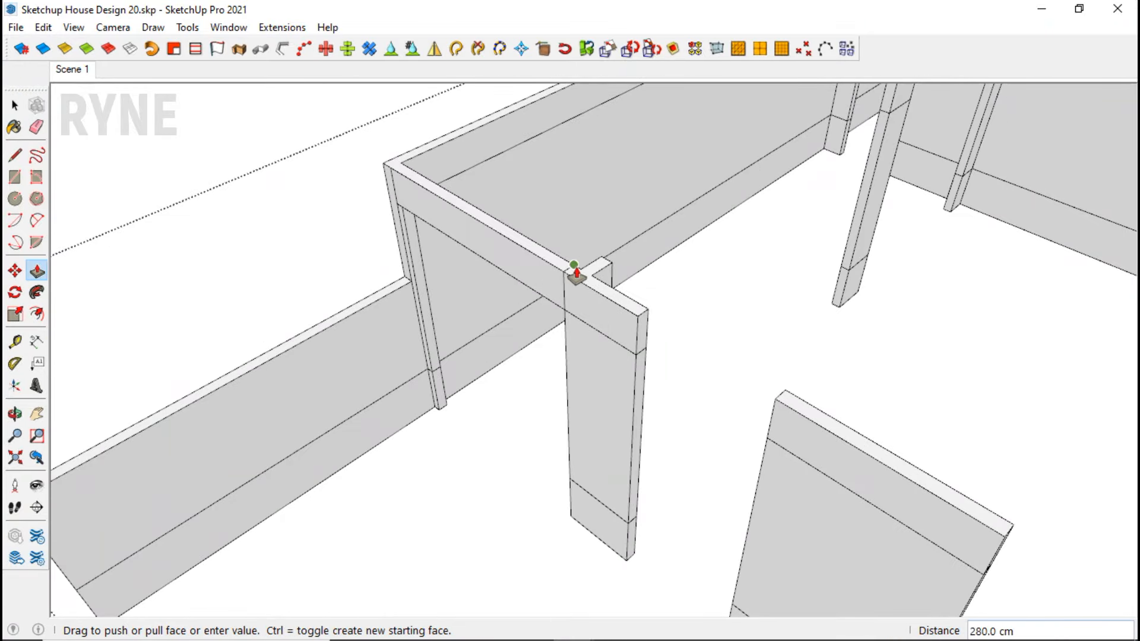
double_click(440, 387)
Step: Bridge the remaining facade openings with the lintel and extend the sill under the second window
scroll(534, 392, "down", 2)
middle_click_drag(654, 429, 572, 354, "shift")
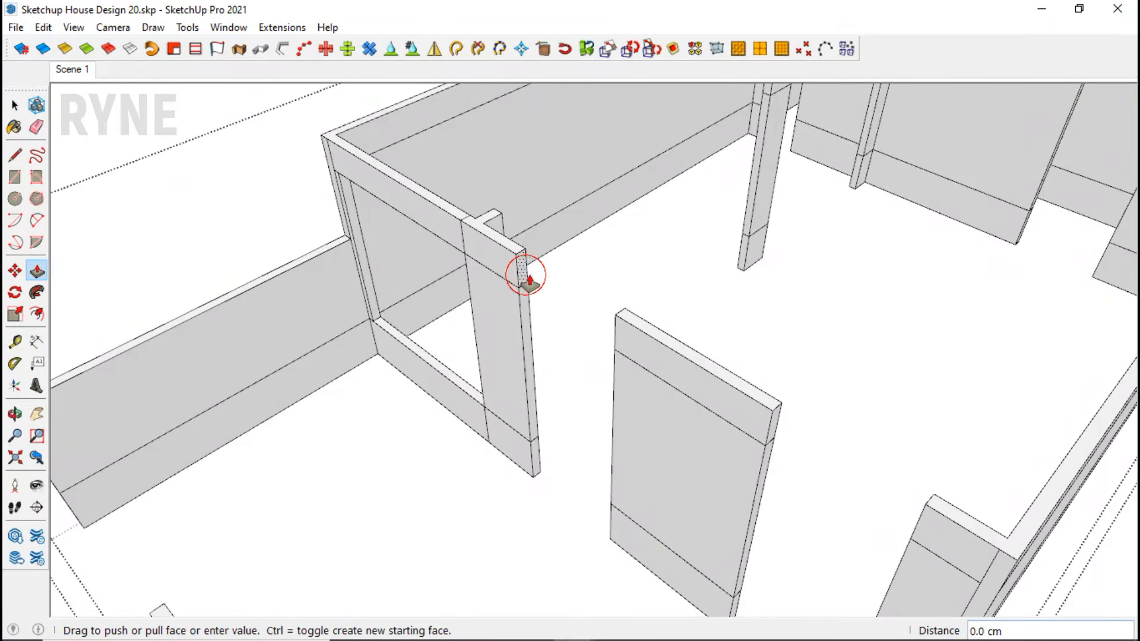
left_click(625, 312)
scroll(633, 384, "down", 2)
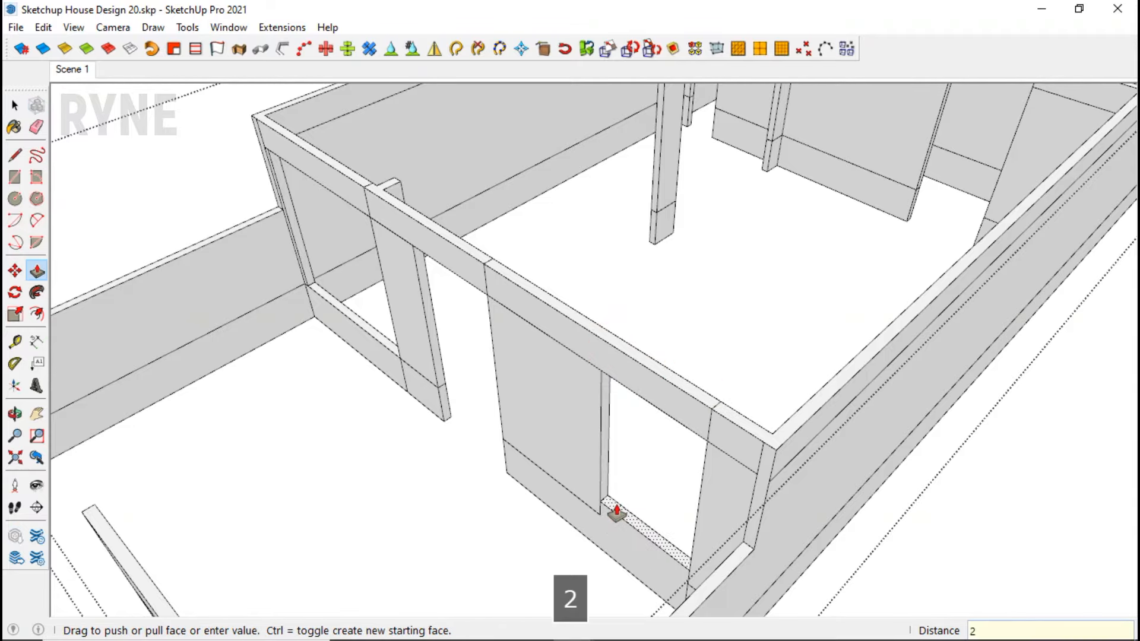
scroll(514, 530, "down", 4)
Step: Bridge the window opening between the long side wall and the partition with a lintel and sill, then Push/Pull the sill's top 20 cm
middle_click_drag(519, 484, 649, 476)
scroll(611, 178, "up", 8)
left_click(351, 245)
left_click(461, 247)
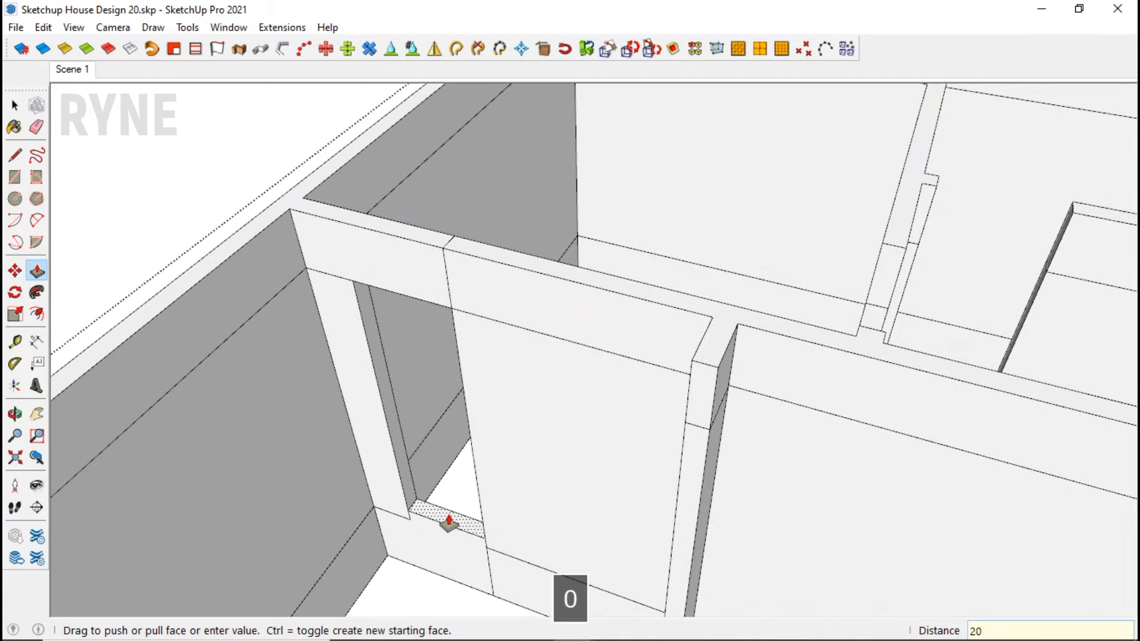
key("Return")
scroll(554, 255, "down", 6)
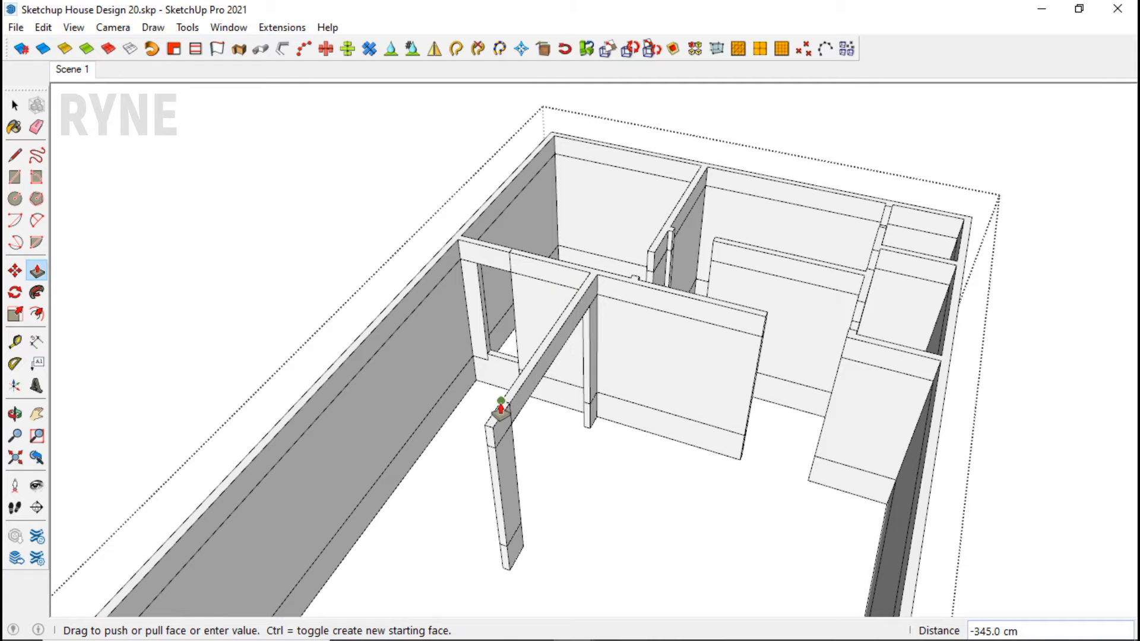
Step: Extend the lintel and sill 345 cm along the lengthwise partition to its freestanding pier and raise the sill 100 cm
scroll(539, 466, "up", 2)
left_click(585, 410)
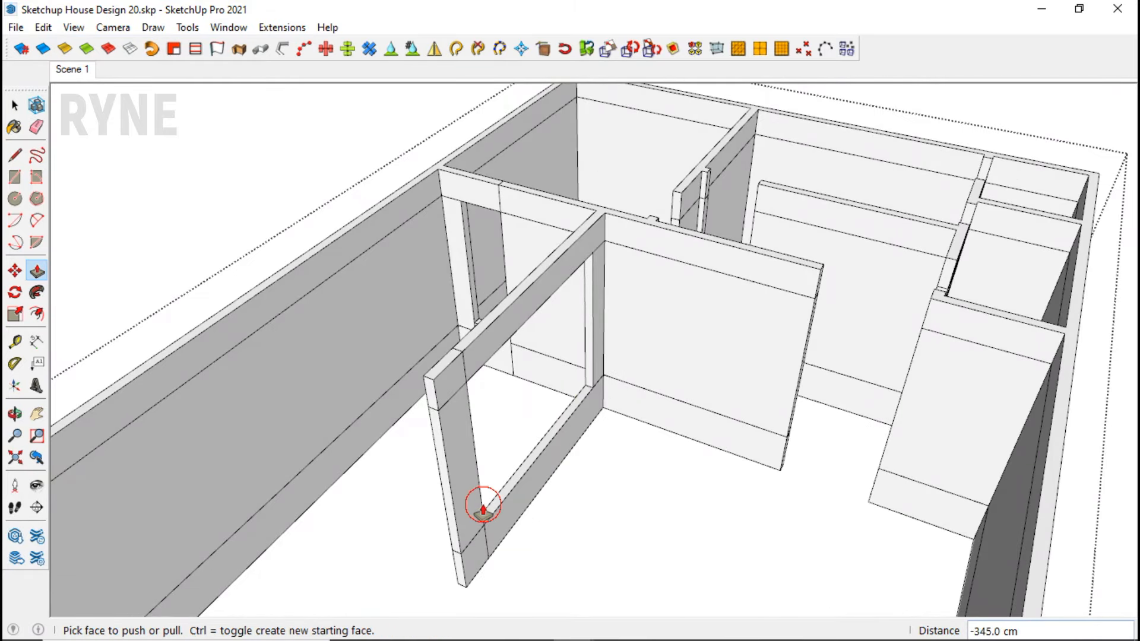
left_click(487, 504)
type("100")
key("Return")
Step: Extend the lengthwise partition's lintel 580 cm from the freestanding pier to the facade wall
scroll(530, 410, "down", 2)
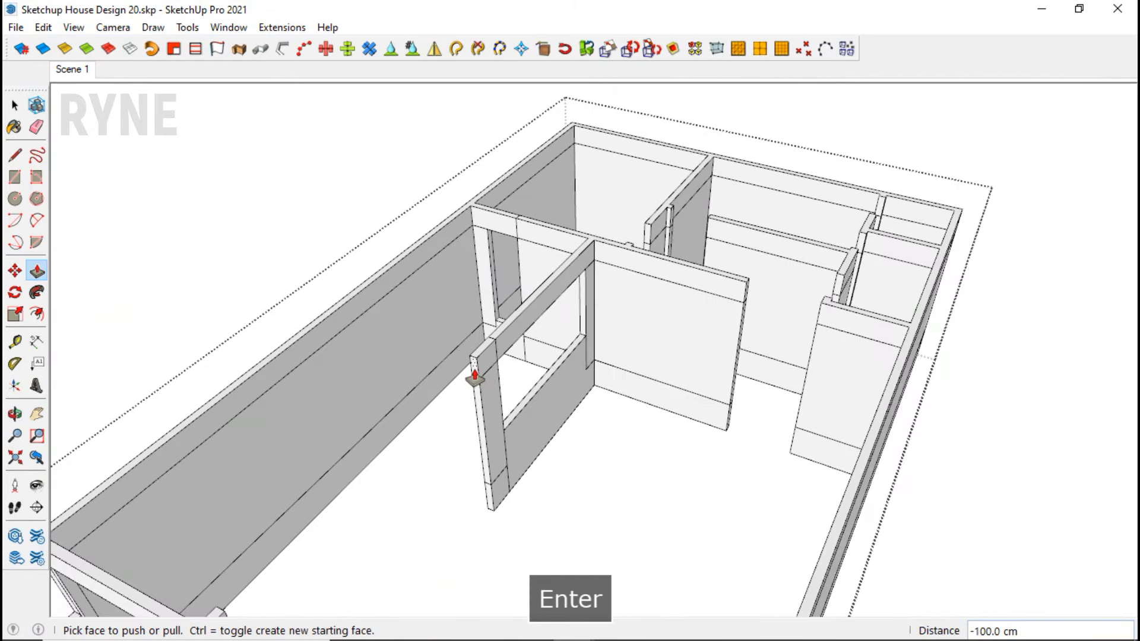
left_click(474, 374)
scroll(448, 386, "down", 1)
left_click(274, 553)
Step: Extend lintels across the main room's rear doorway and the neighbouring gaps in the rear partitions
middle_click_drag(636, 466, 564, 464)
scroll(582, 368, "up", 3)
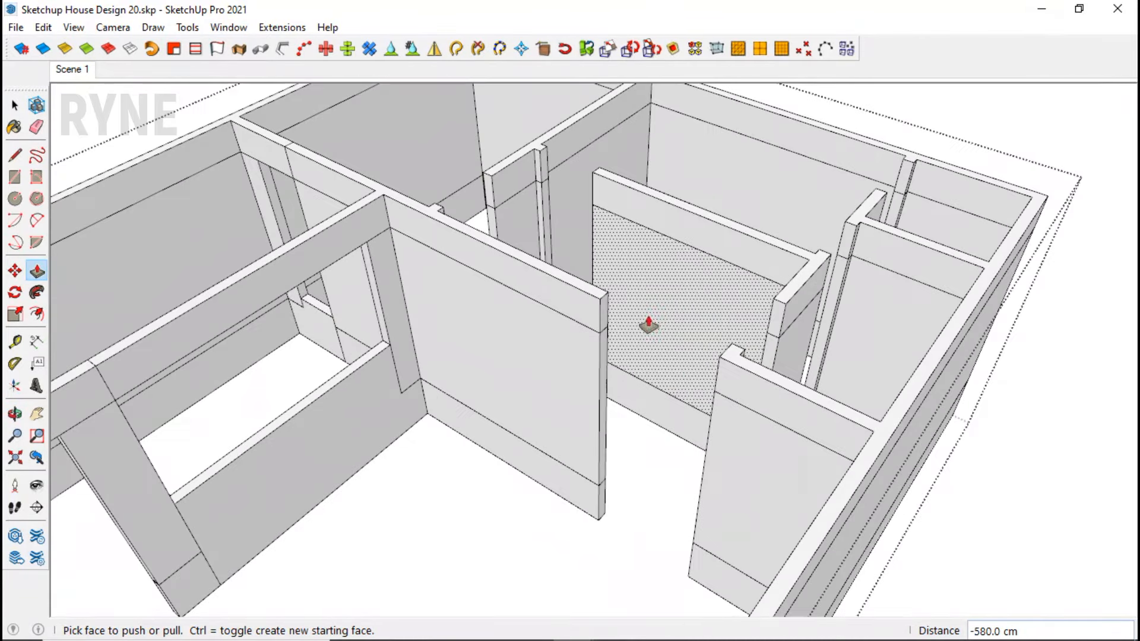
left_click(603, 316)
middle_click_drag(730, 350, 750, 369)
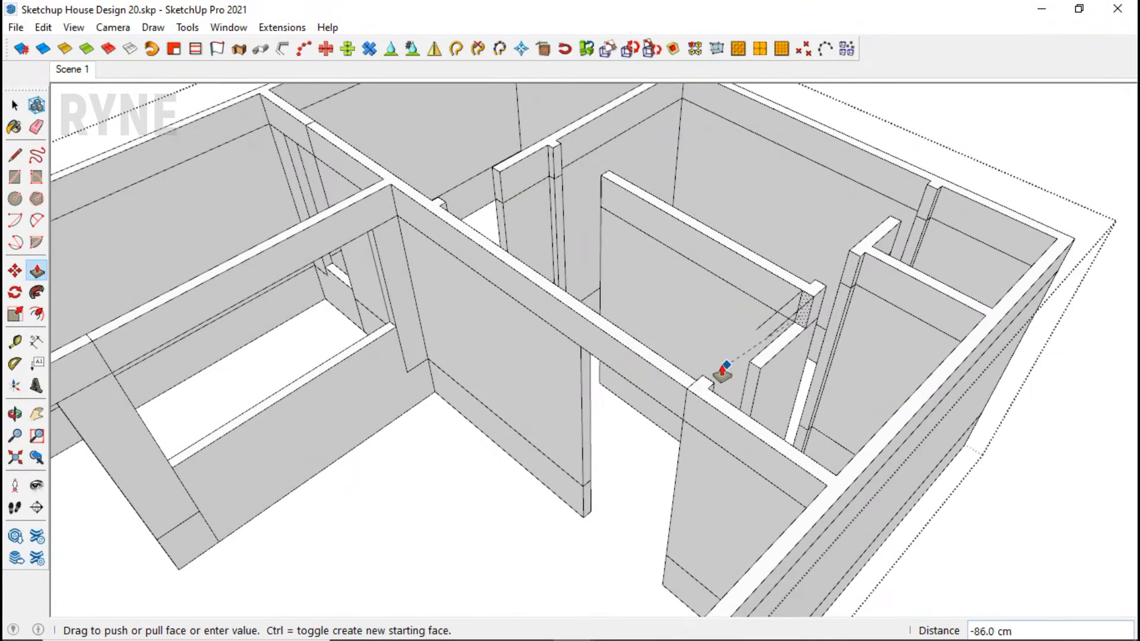
scroll(772, 345, "up", 3)
left_click(821, 275)
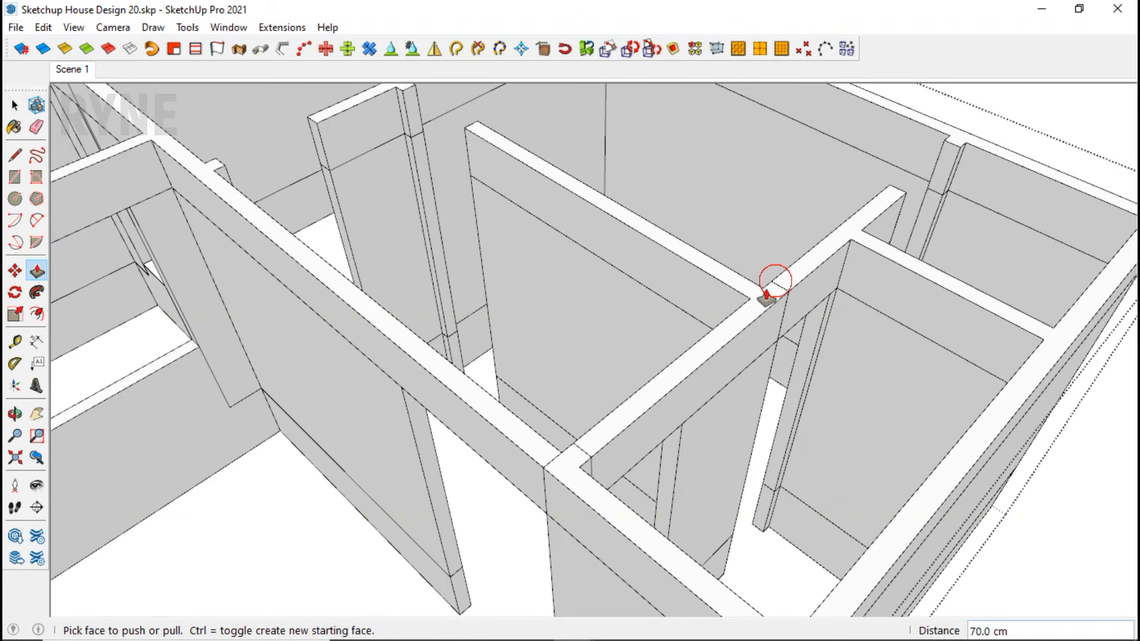
scroll(766, 296, "down", 3)
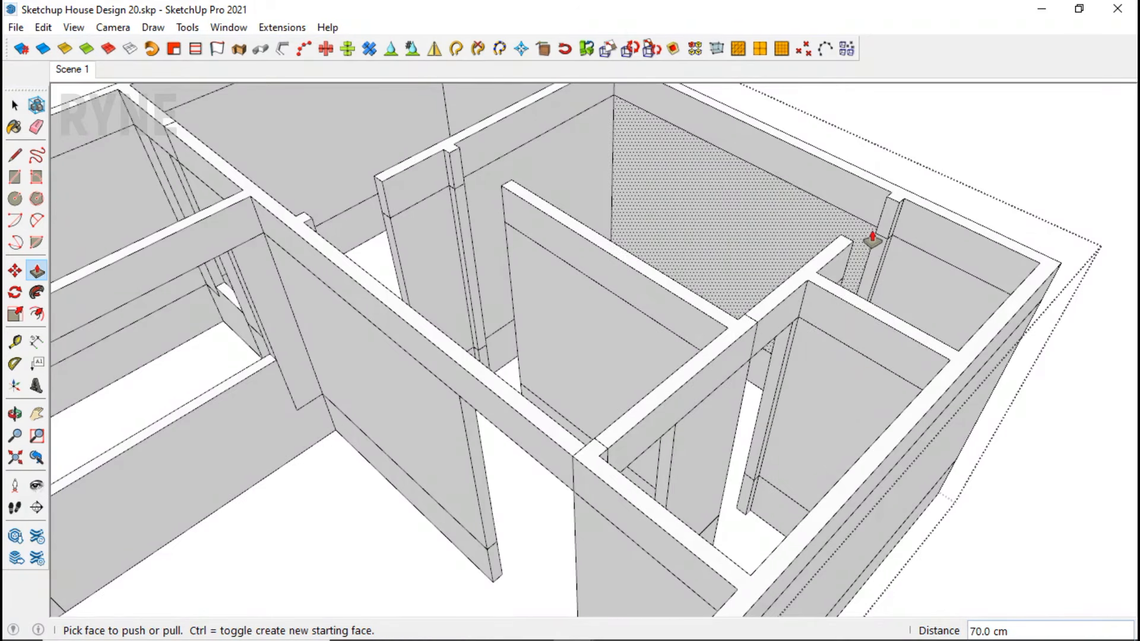
Step: Extend the remaining lintels over the rear room doorways until they meet the adjoining walls
left_click(837, 240)
scroll(493, 231, "up", 3)
left_click(573, 241)
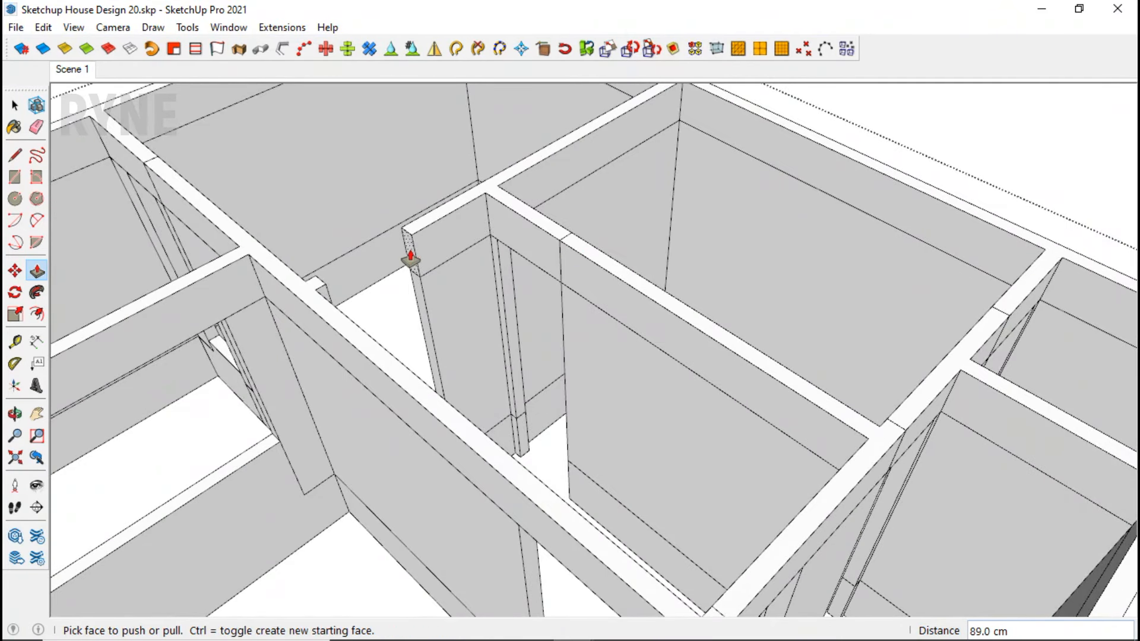
left_click(316, 279)
Step: Extend a sill across the narrow opening in the rear partition and adjust its top face
scroll(338, 305, "down", 3)
scroll(580, 483, "up", 5)
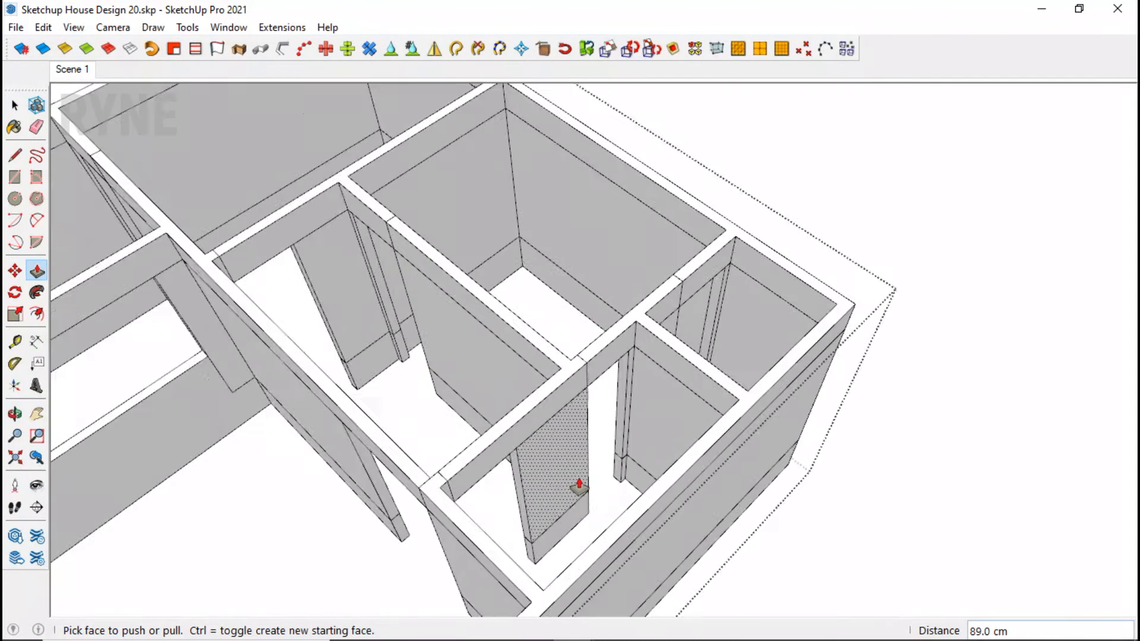
left_click(617, 473)
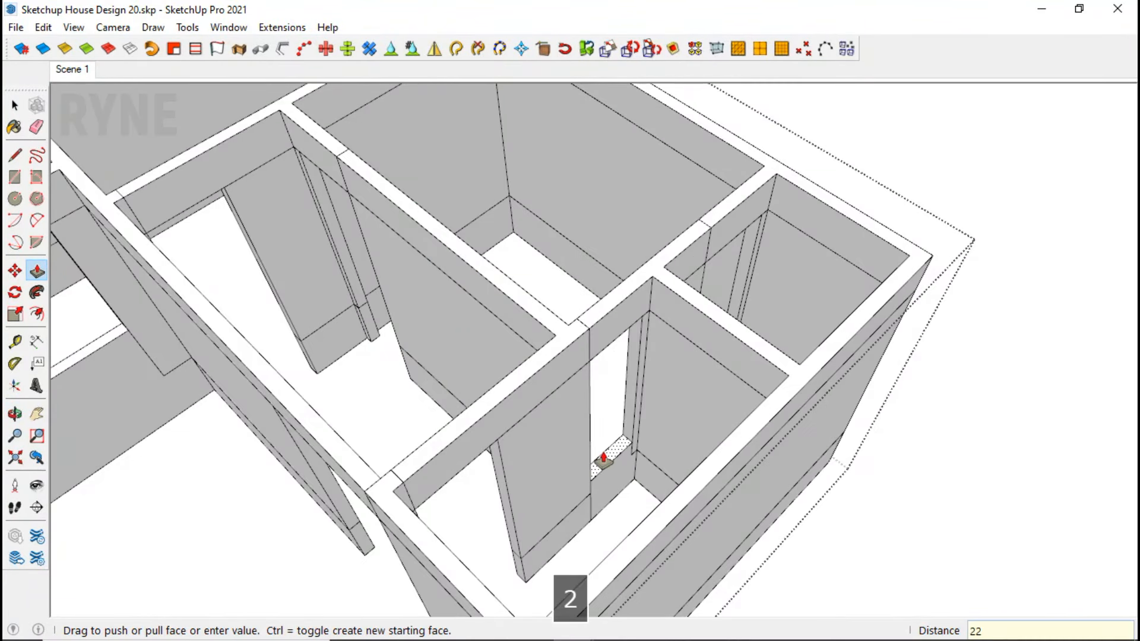
key("Escape")
Step: Draw a 655 × 1055 cm floor rectangle between opposite corners of the main room
middle_click_drag(639, 355, 772, 243)
middle_click_drag(433, 362, 534, 387)
scroll(533, 387, "up", 2)
key("r")
left_click(475, 353)
scroll(639, 178, "down", 5)
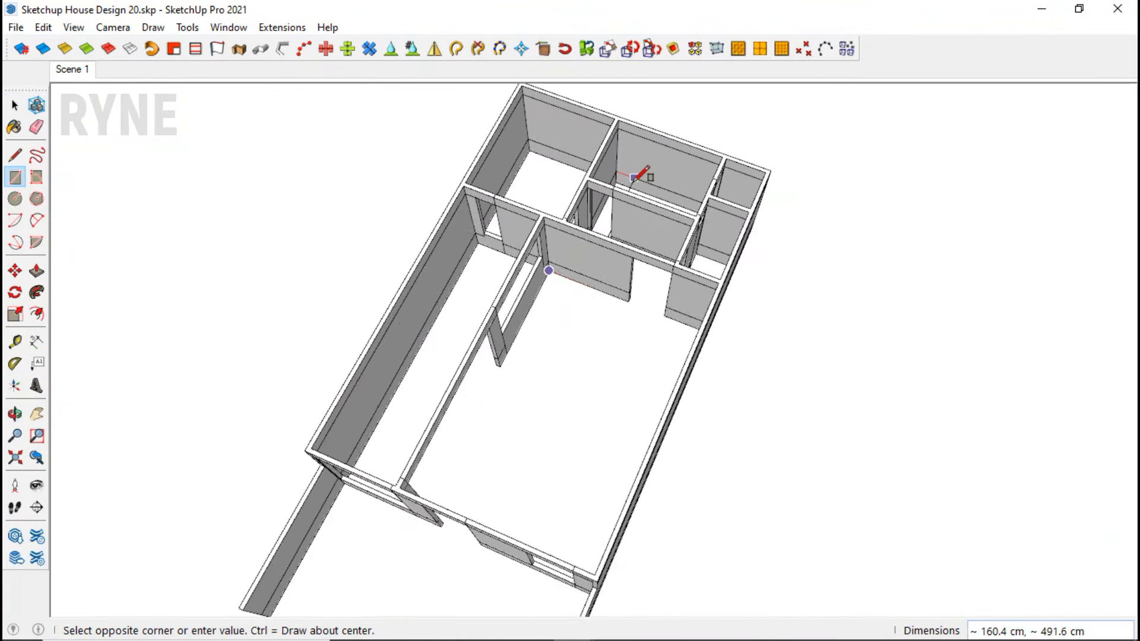
middle_click_drag(641, 177, 785, 492)
scroll(636, 496, "up", 5)
left_click(705, 542)
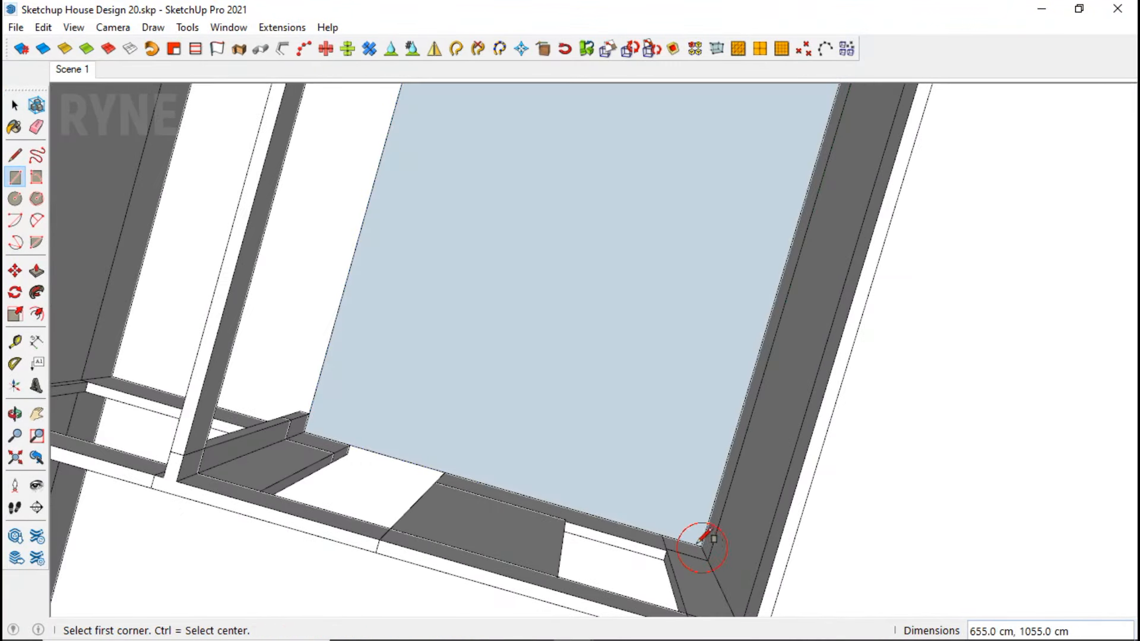
Step: Draw a threshold rectangle across the front door opening beside the main room's floor
scroll(705, 542, "up", 3)
middle_click_drag(705, 542, 480, 462)
scroll(326, 356, "up", 3)
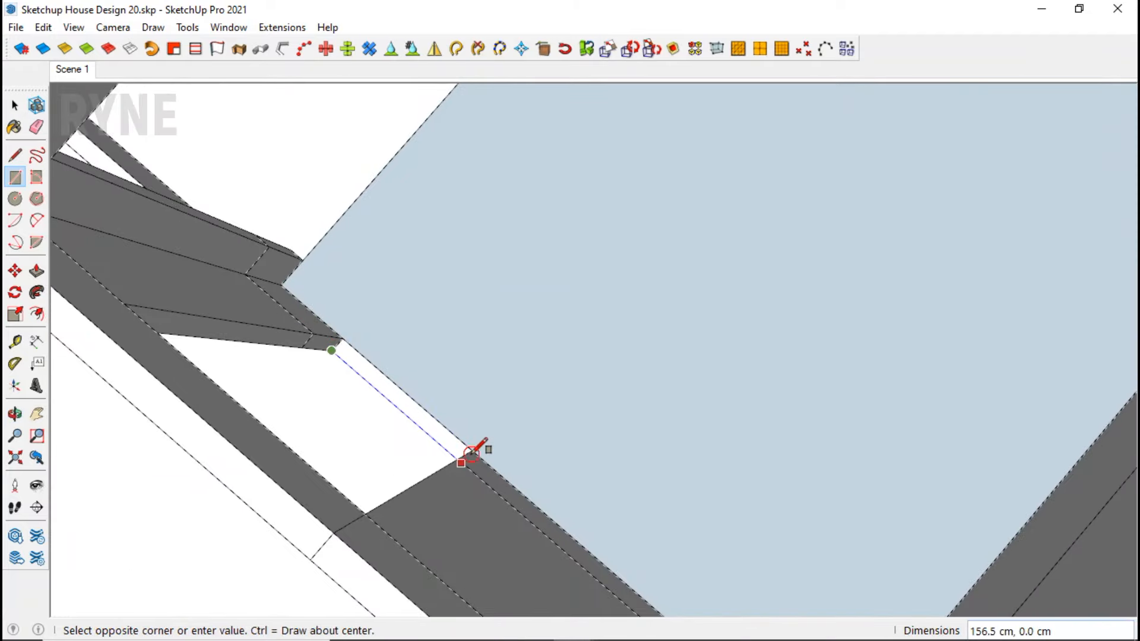
middle_click_drag(321, 256, 334, 273)
scroll(332, 272, "up", 3)
Step: Draw a narrow floor rectangle beneath the long opening in the lengthwise partition
left_click(279, 283)
scroll(629, 222, "down", 6)
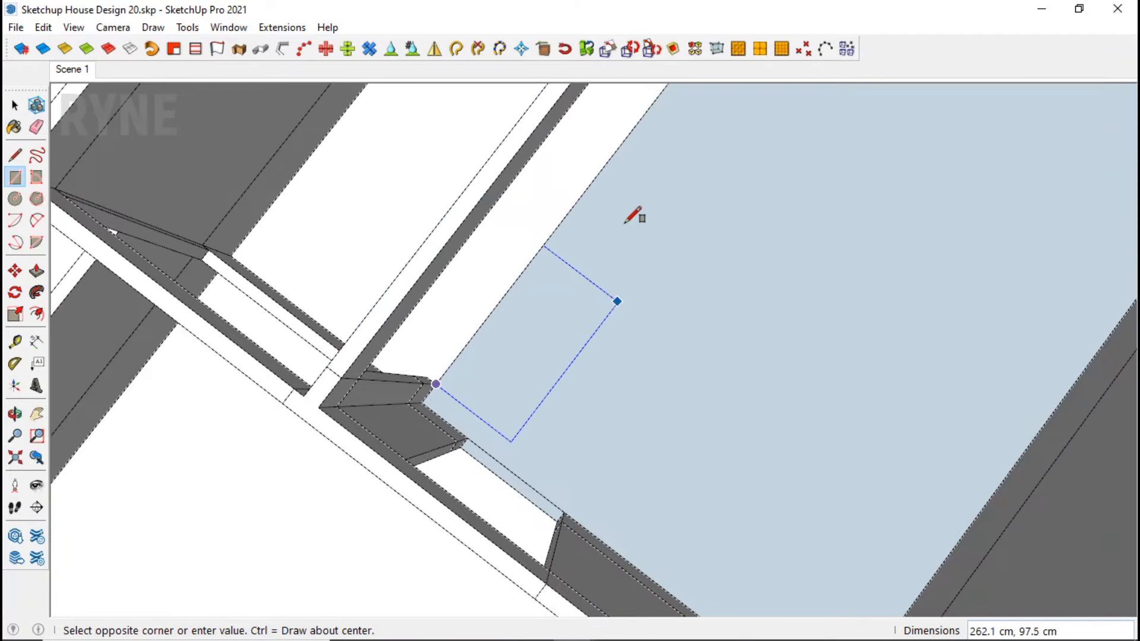
scroll(611, 148, "up", 5)
left_click(606, 153)
scroll(428, 450, "down", 5)
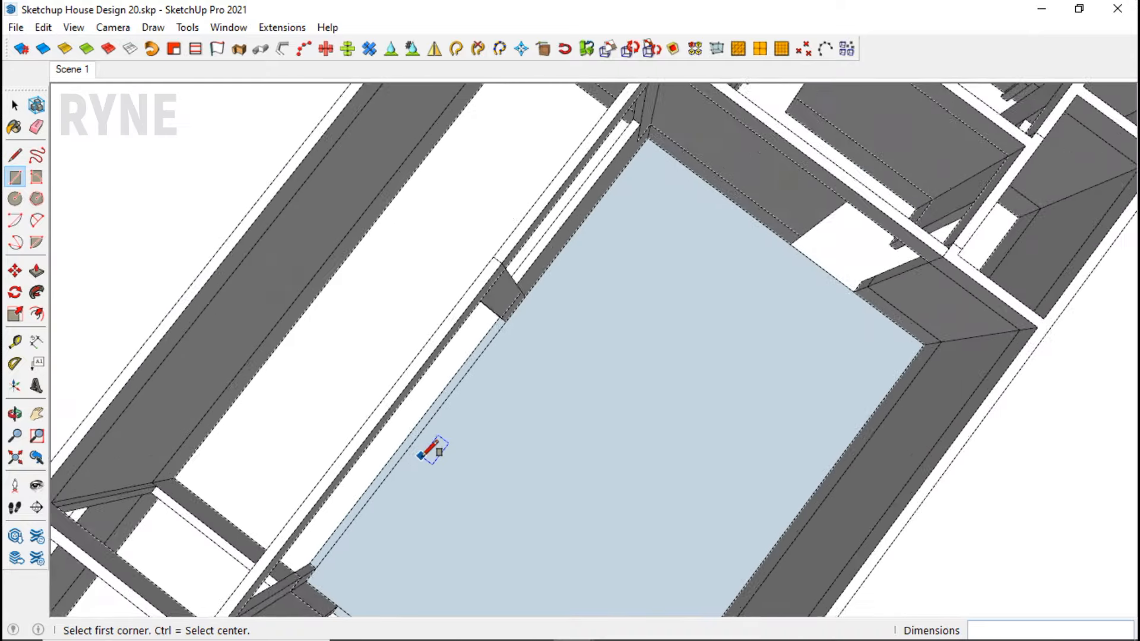
Step: Draw a threshold rectangle across the doorway from the main room to the rear corridor
middle_click_drag(427, 451, 476, 364)
scroll(817, 247, "up", 6)
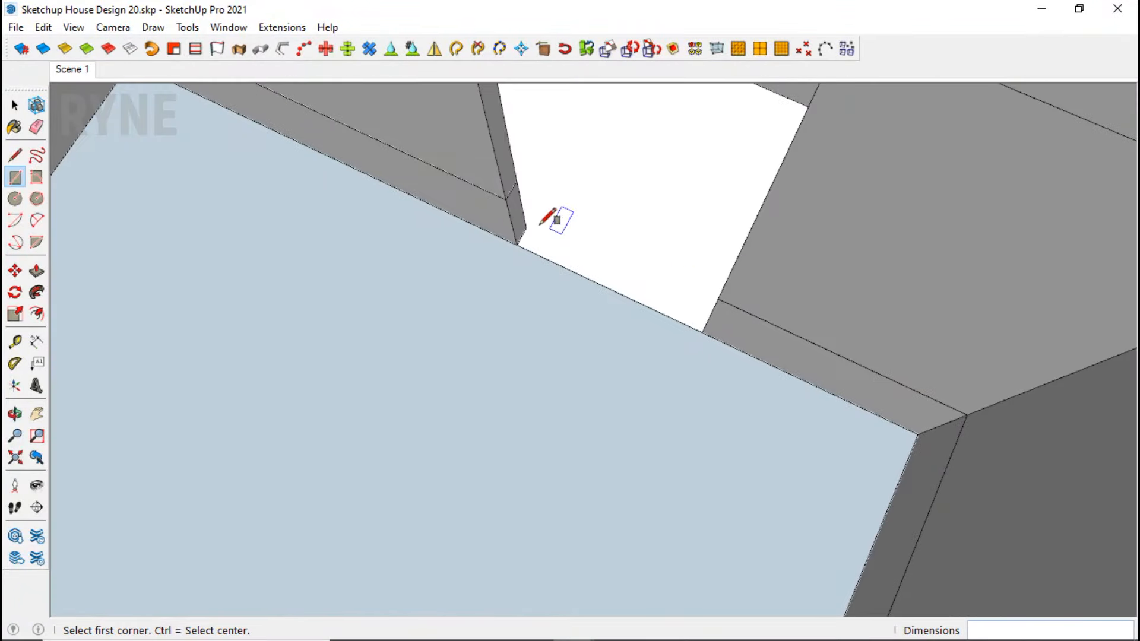
left_click(702, 333)
scroll(645, 498, "down", 4)
Step: Draw the rear corridor's floor rectangle and a 15 × 89 cm threshold at its end doorway
middle_click_drag(716, 463, 359, 469)
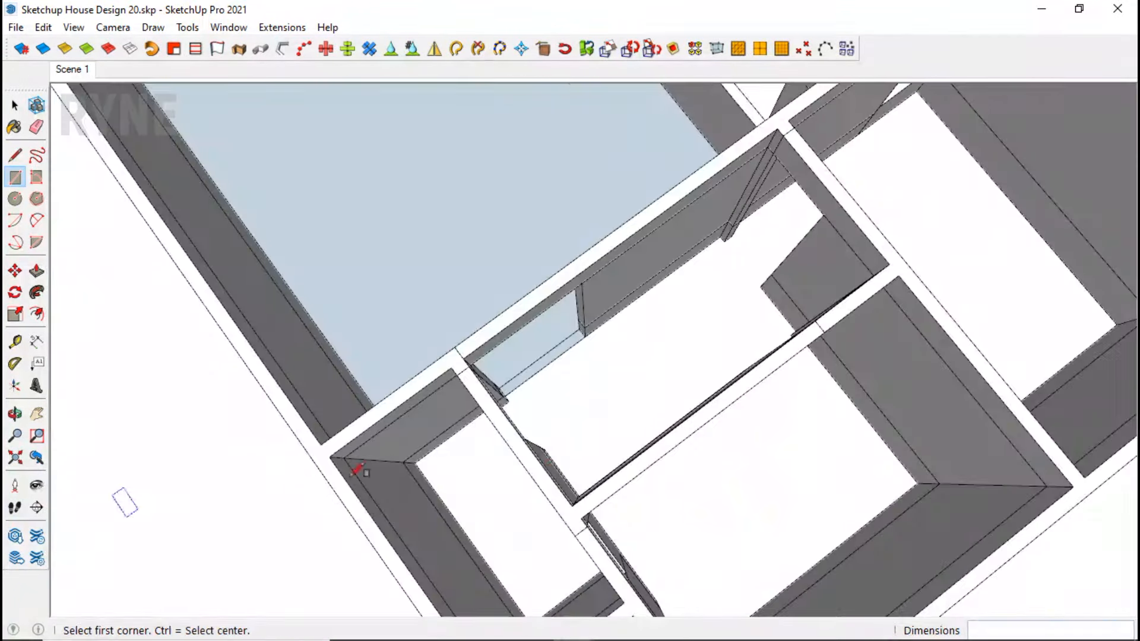
middle_click_drag(570, 409, 515, 386)
scroll(516, 377, "up", 3)
scroll(523, 344, "up", 2)
left_click(1035, 423)
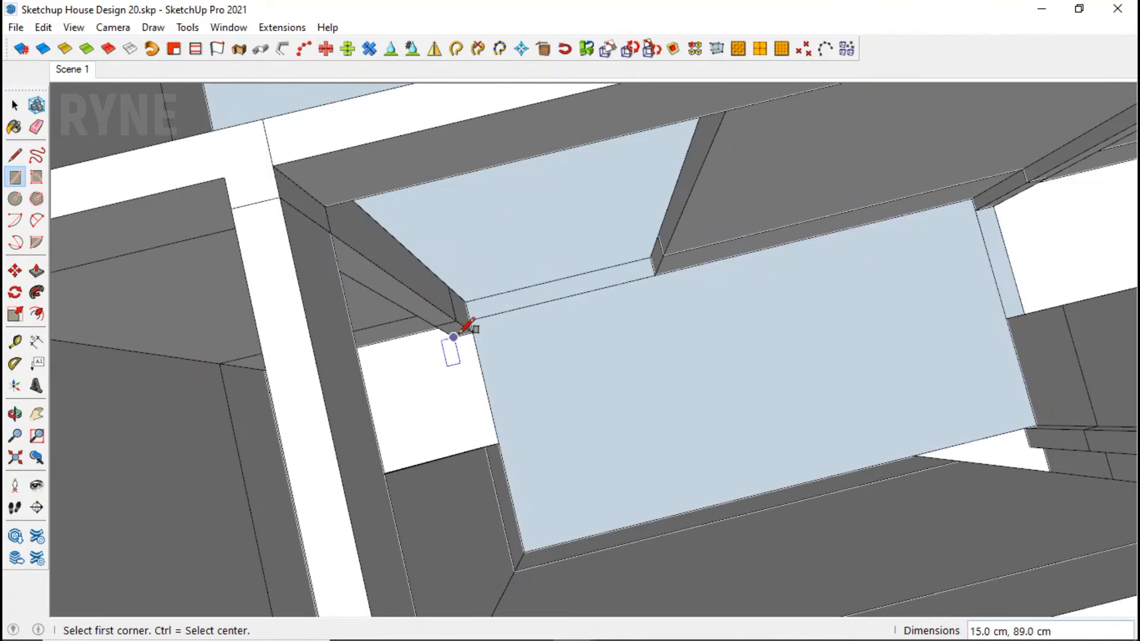
Step: Draw threshold rectangles at the corridor's other two doorways
left_click(499, 443)
scroll(653, 446, "down", 3)
scroll(753, 469, "up", 5)
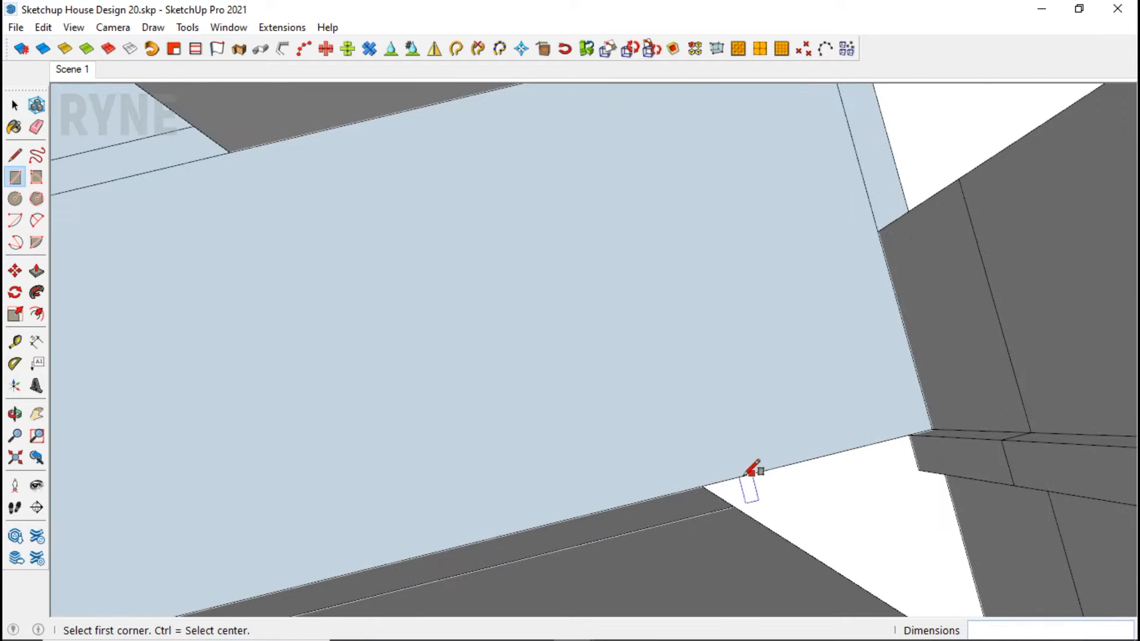
left_click(918, 470)
Step: Erase the edges separating the doorway thresholds from the corridor and main room floors
key("space")
key("e")
scroll(853, 240, "down", 5)
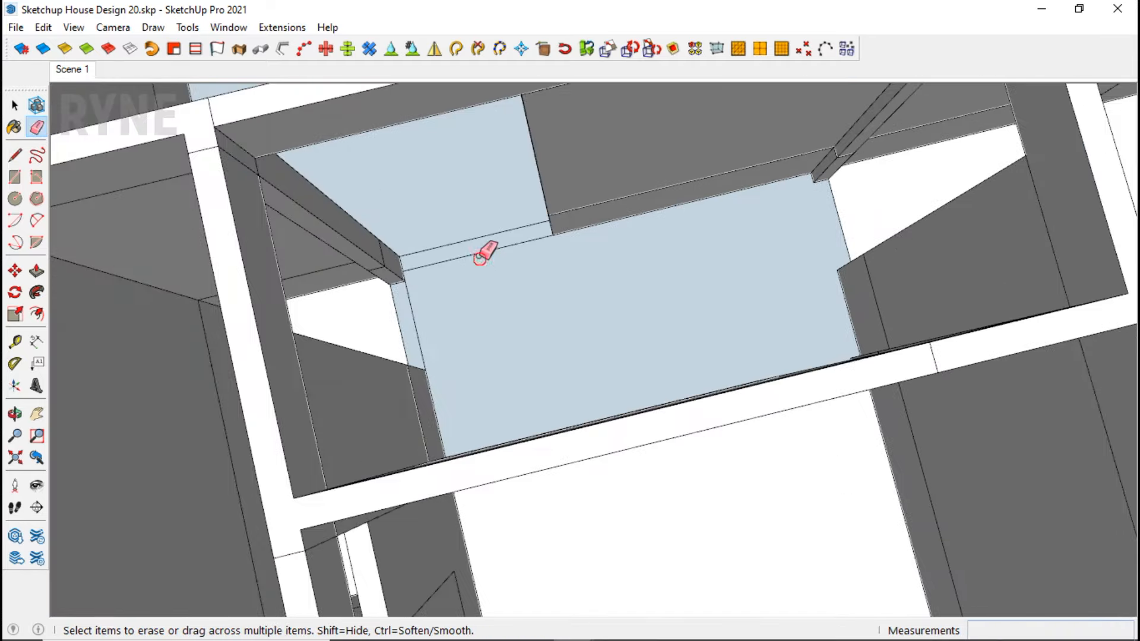
left_click(417, 309)
scroll(579, 455, "down", 7)
middle_click_drag(573, 423, 665, 332)
scroll(480, 128, "up", 5)
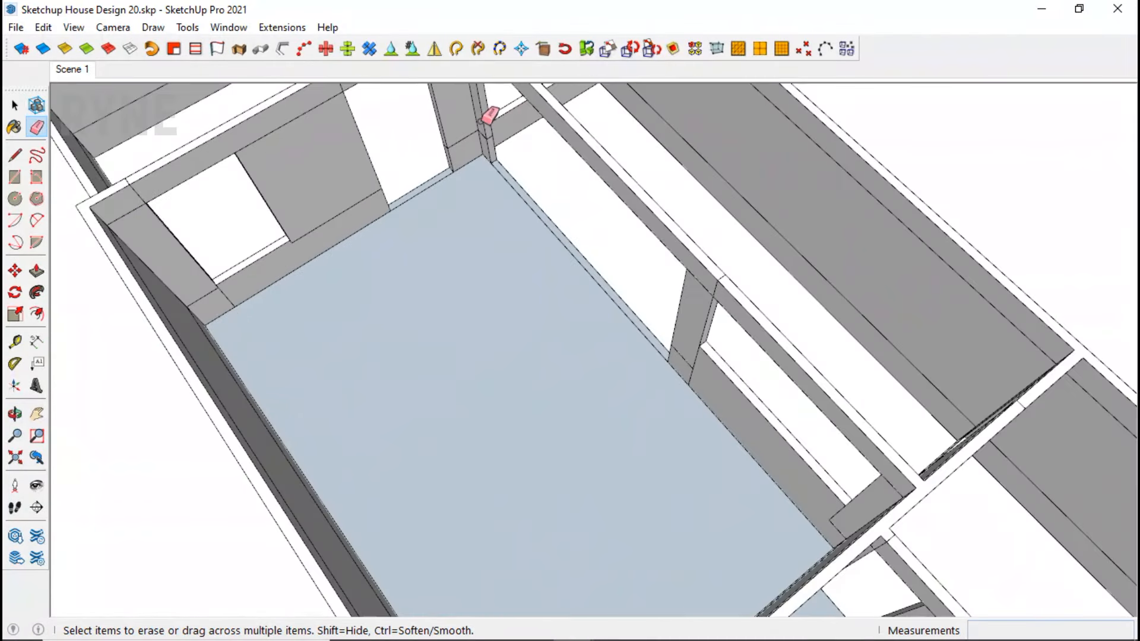
left_click(436, 197)
scroll(525, 211, "down", 5)
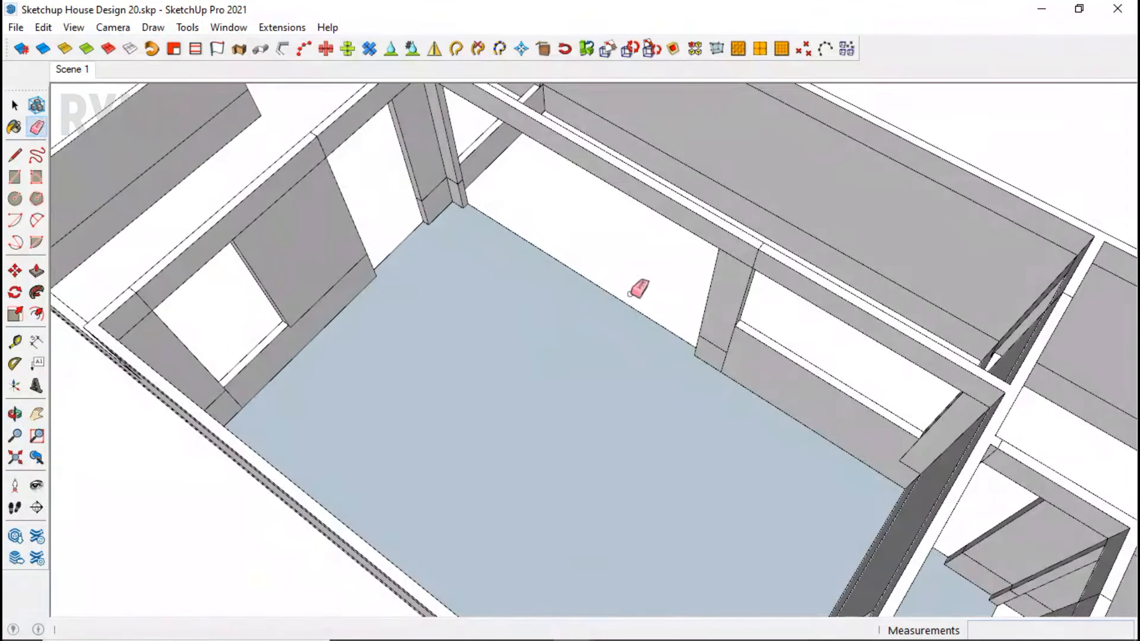
Step: Pull the merged floor face up 80 cm
key("p")
left_click(540, 304)
key("Return")
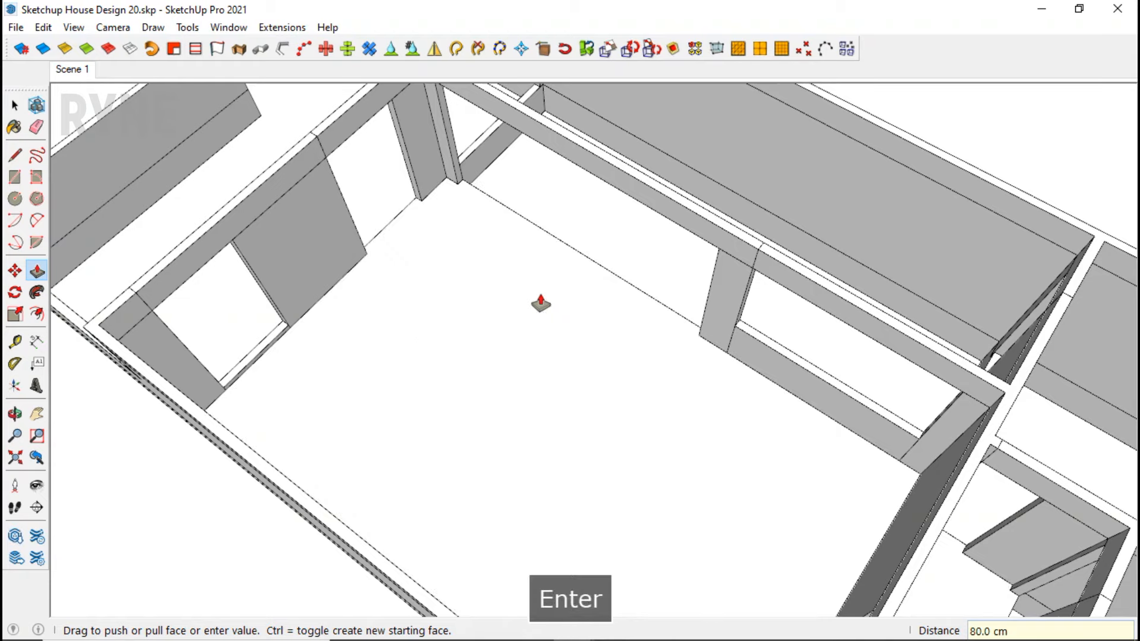
Step: Divide the main room floor with a line across it, 545 cm from the rear corner, and draw a 100 × 15 cm rectangle in the side opening
key("space")
middle_click_drag(502, 390, 1029, 400)
middle_click_drag(611, 480, 751, 270)
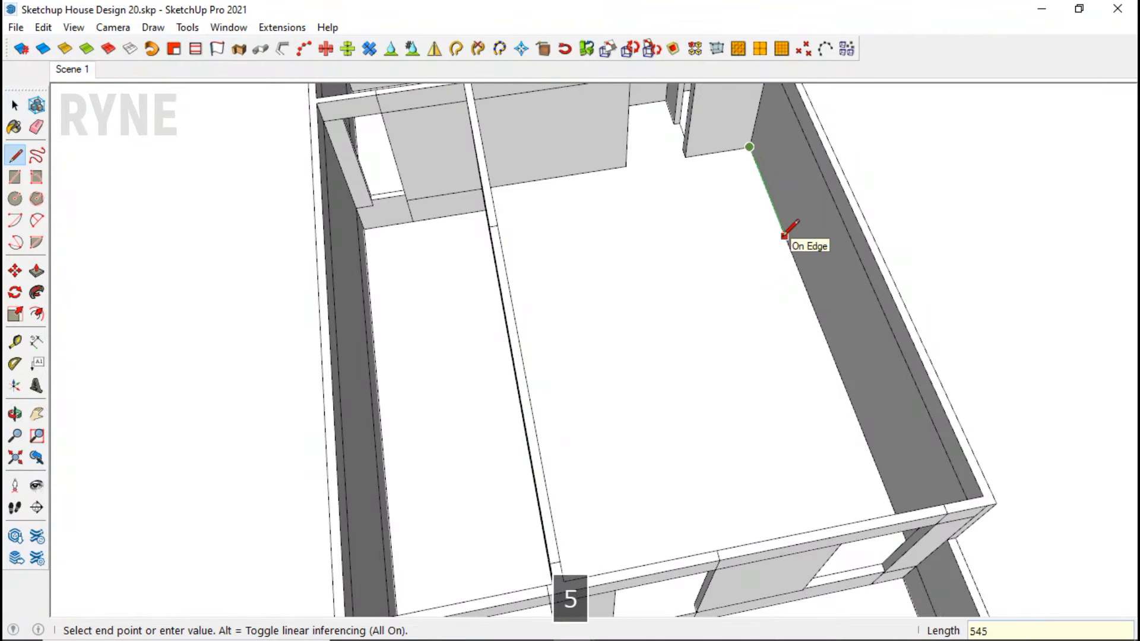
left_click(822, 330)
scroll(680, 383, "up", 4)
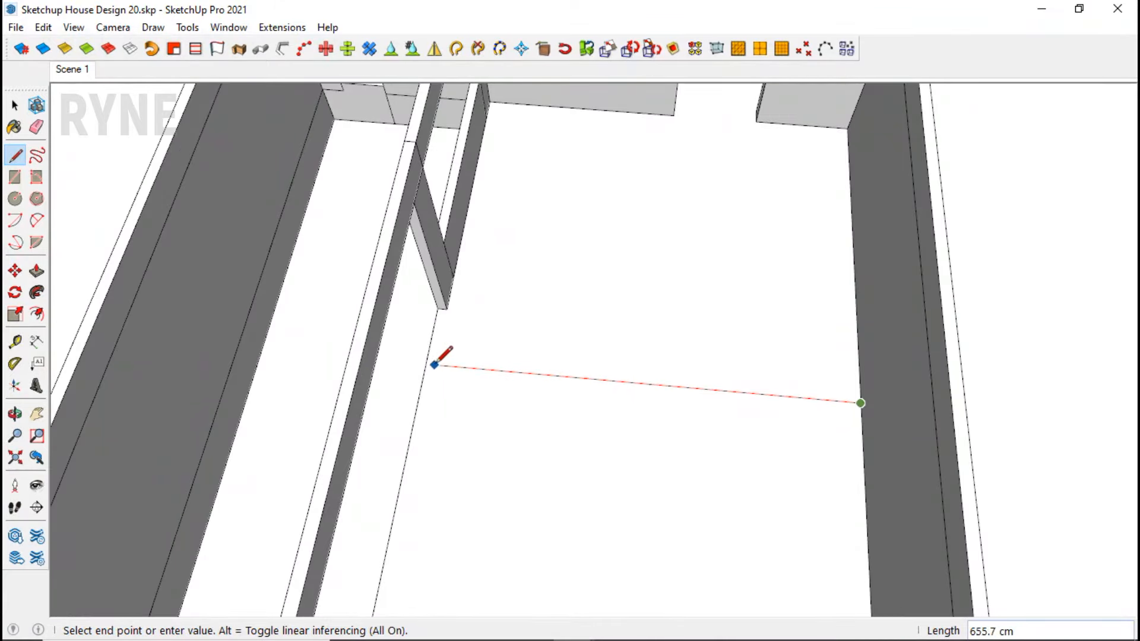
scroll(426, 363, "up", 3)
key("r")
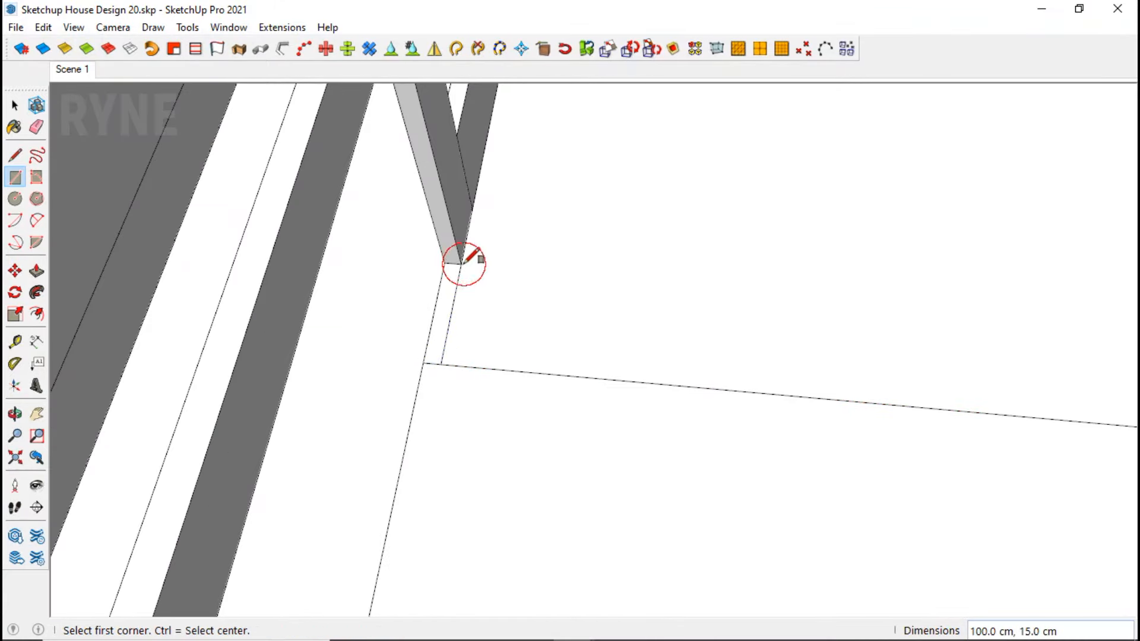
key("space")
key("p")
Step: Copy the rear floor section's edge along the outer side wall 45 cm inward
scroll(520, 313, "down", 4)
key("space")
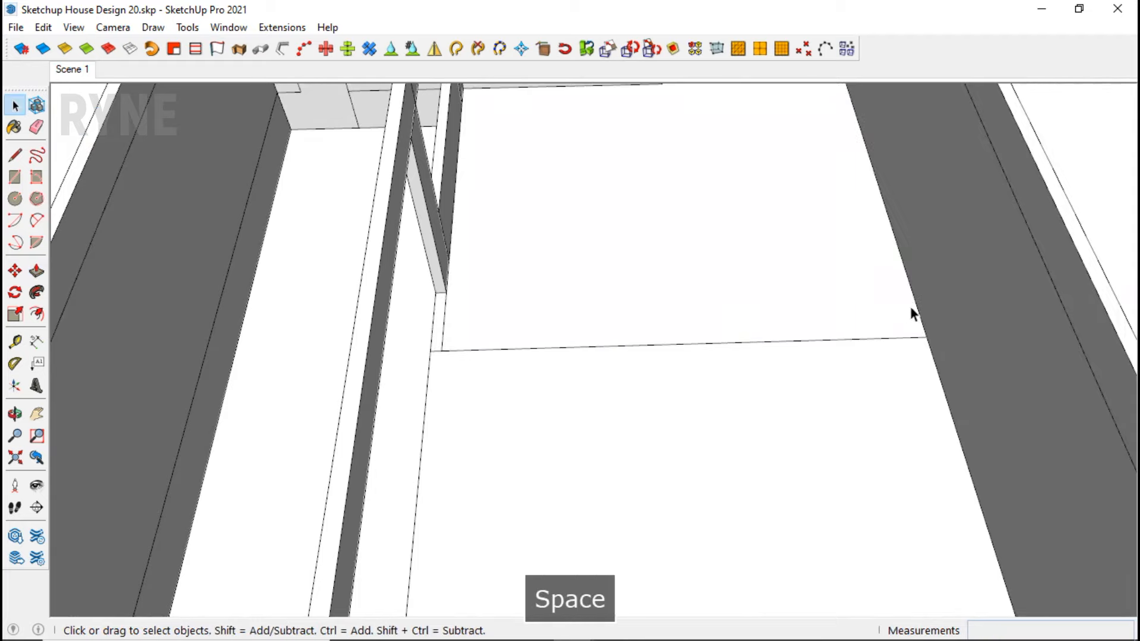
key("m")
left_click(926, 337)
key("ctrl")
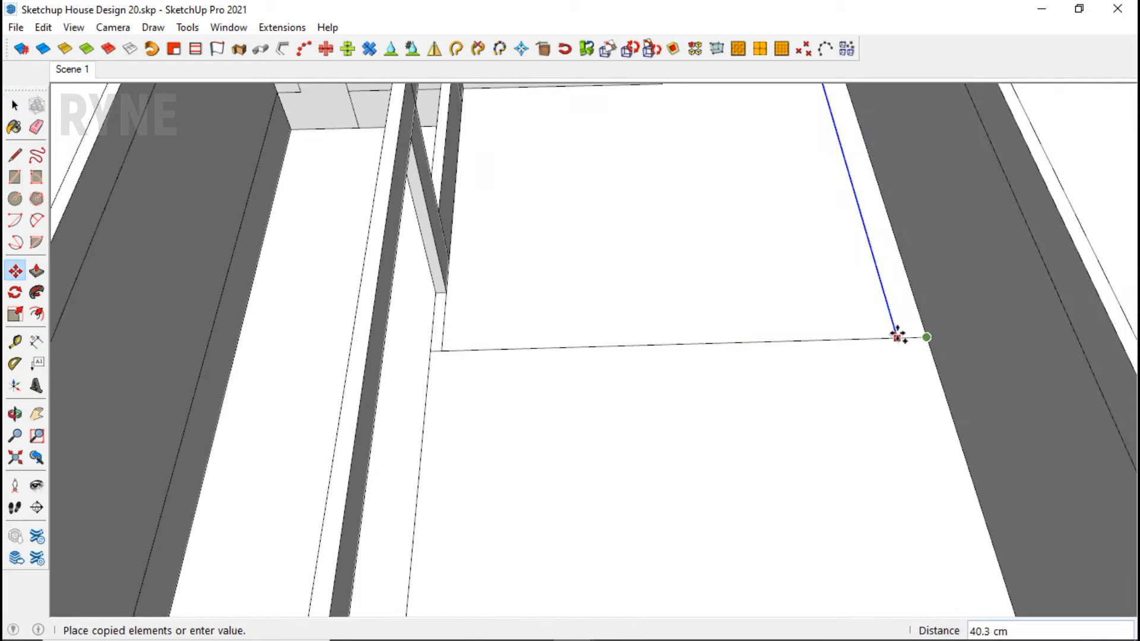
type("45")
key("Return")
Step: Pull the rear floor section's face up 10 cm, leaving out the narrow strip along the side wall
scroll(717, 437, "down", 2)
middle_click_drag(717, 416, 733, 295)
scroll(713, 306, "up", 2)
key("p")
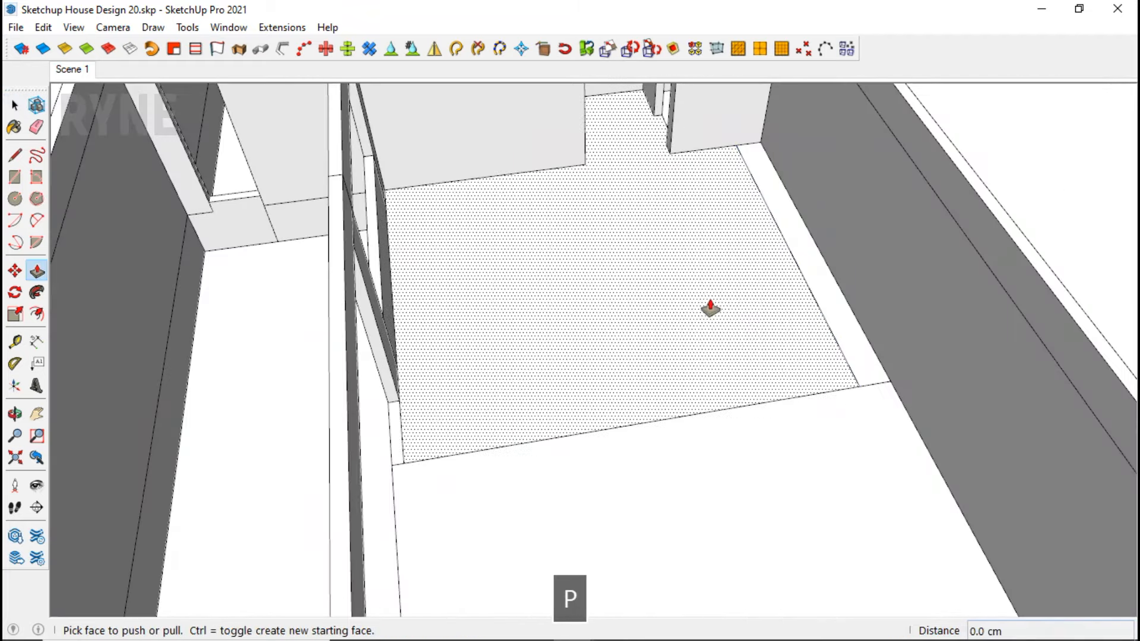
left_click(710, 309)
type("10")
key("Return")
key("space")
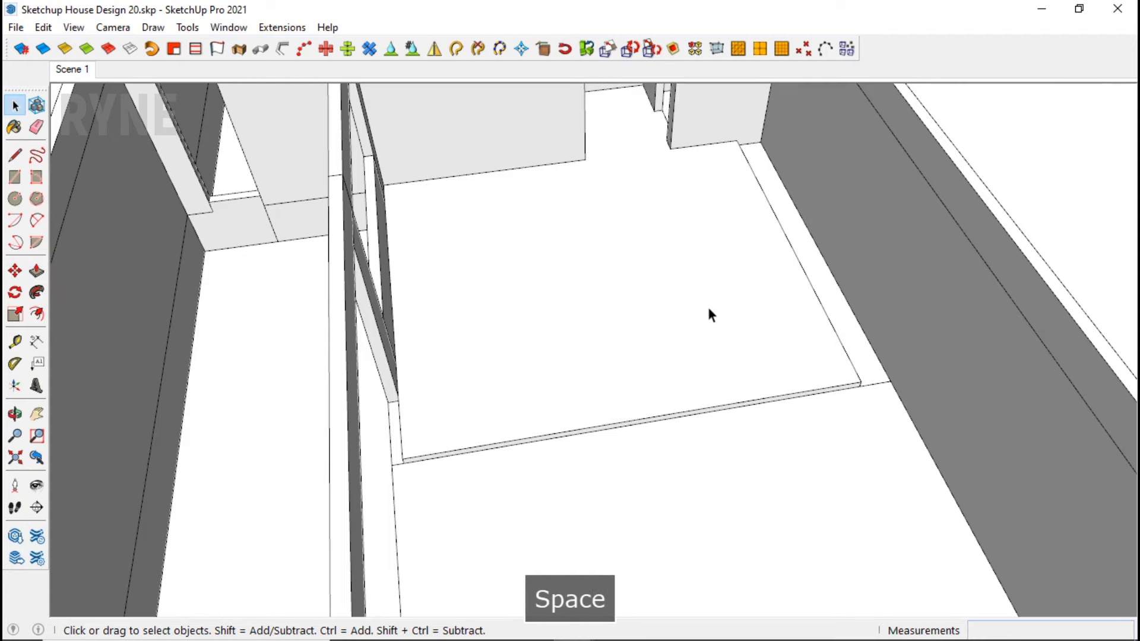
Step: Select the whole connected main floor and make it a group
scroll(408, 469, "up", 2)
scroll(436, 460, "down", 3)
scroll(437, 464, "down", 1)
double_click(532, 422)
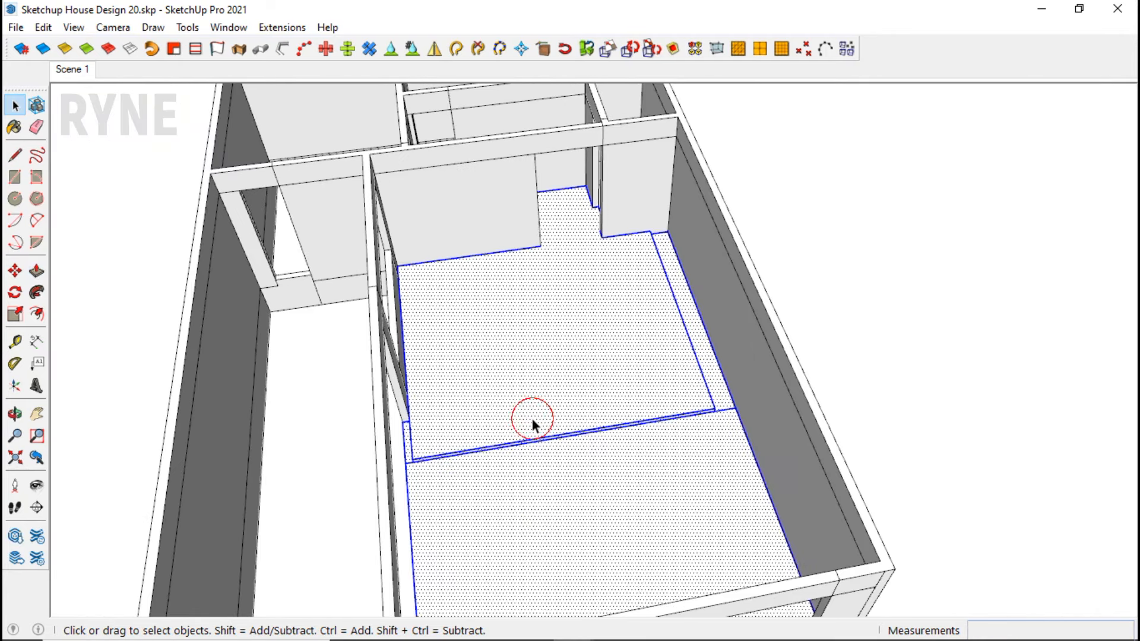
right_click(595, 344)
left_click(595, 247)
Step: Draw a long floor rectangle in the narrow side room along the main room's dividing wall
scroll(596, 248, "down", 3)
middle_click_drag(466, 323, 552, 362)
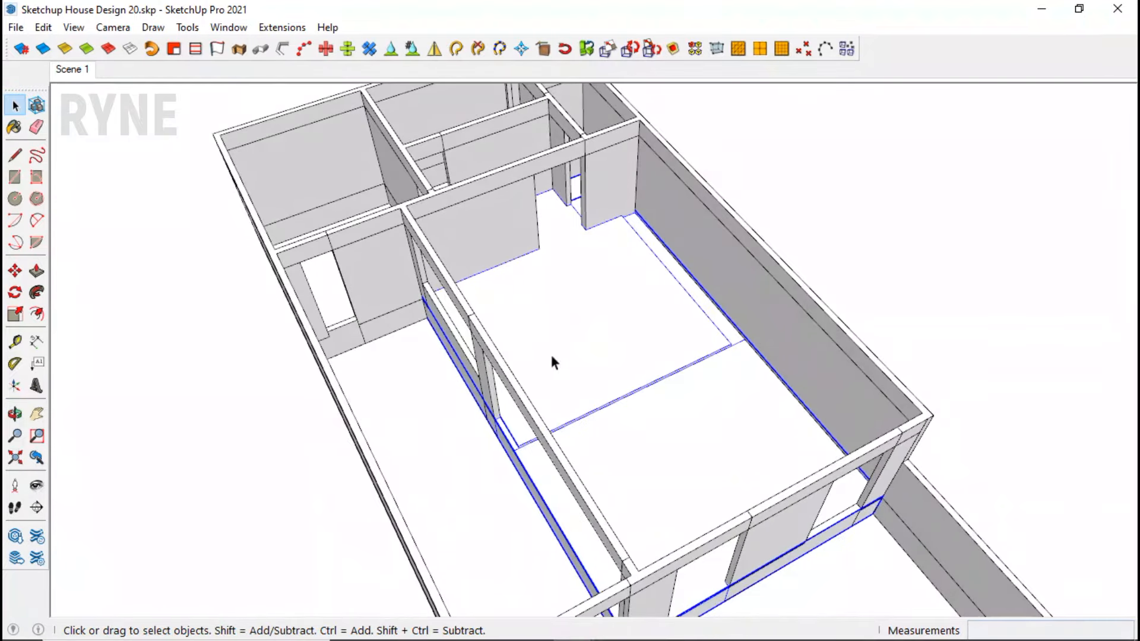
scroll(552, 361, "up", 3)
key("r")
left_click(345, 319)
middle_click_drag(347, 318, 705, 399)
scroll(390, 279, "down", 3)
scroll(772, 442, "up", 4)
left_click(861, 433)
Step: Pull the side room's floor rectangle up to just below the main floor level and make it a group
middle_click_drag(853, 436, 415, 278)
scroll(416, 277, "up", 2)
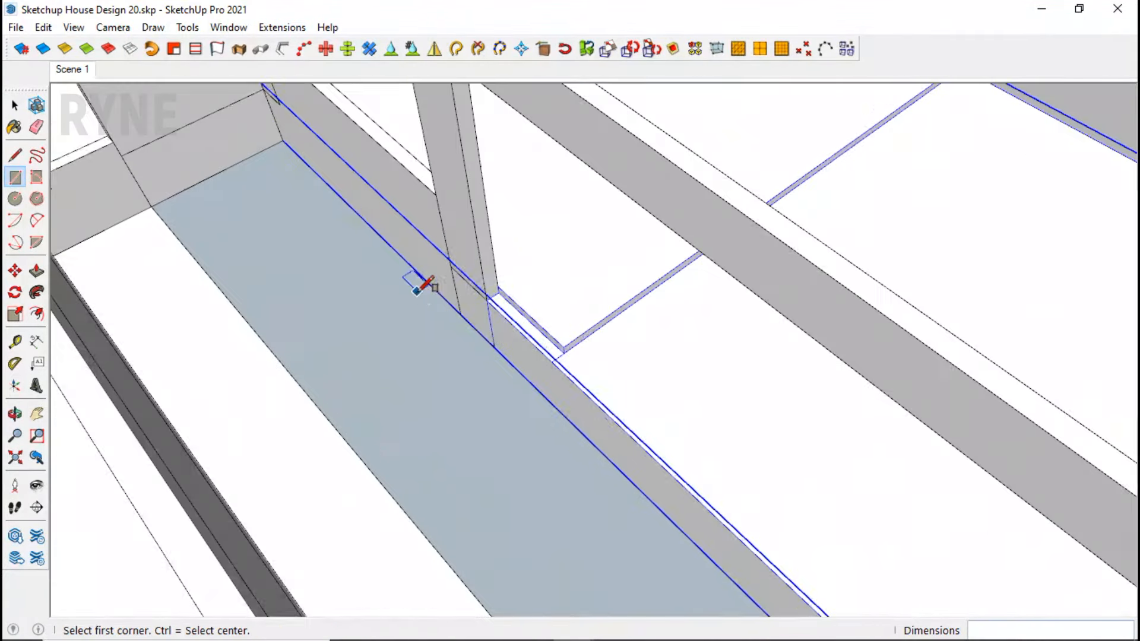
key("p")
left_click(500, 388)
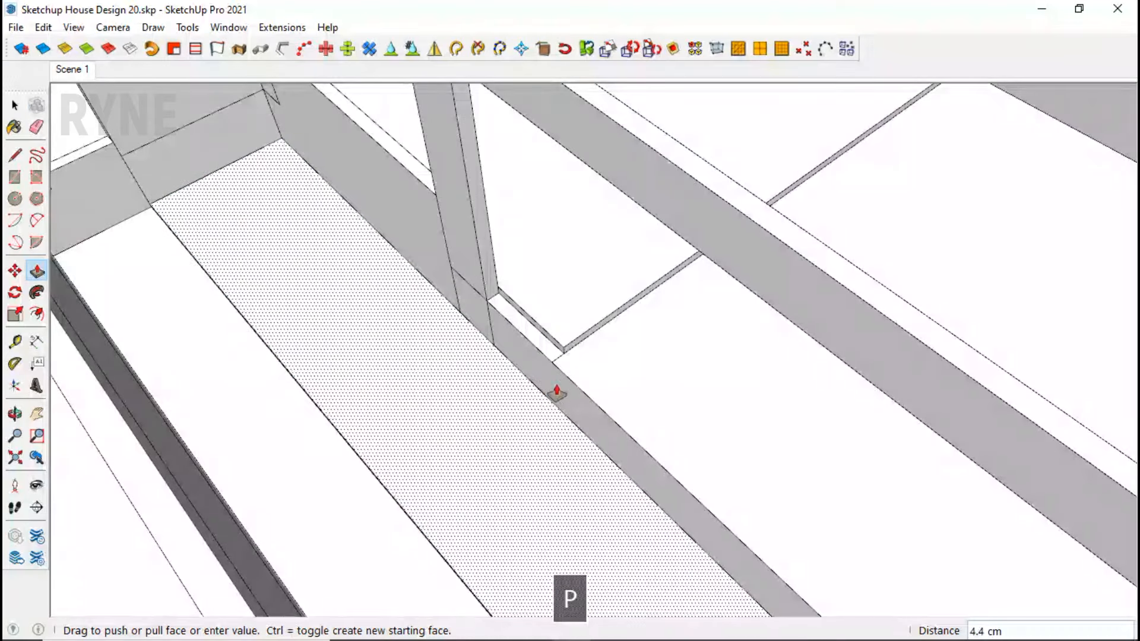
type("10")
key("Return")
key("space")
triple_click(525, 384)
right_click(525, 384)
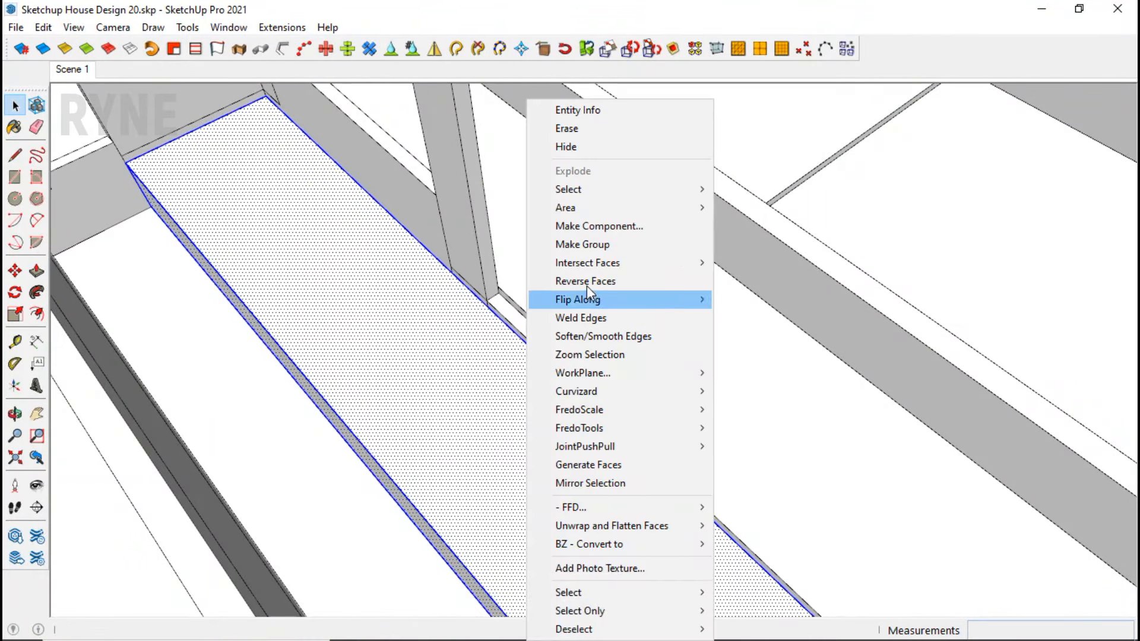
left_click(586, 244)
Step: Draw an 80 cm high, about 85.6 cm long rectangle on the side room's outer wall and pull it out 30 cm
scroll(721, 453, "down", 3)
middle_click_drag(721, 454, 351, 173)
scroll(332, 178, "up", 4)
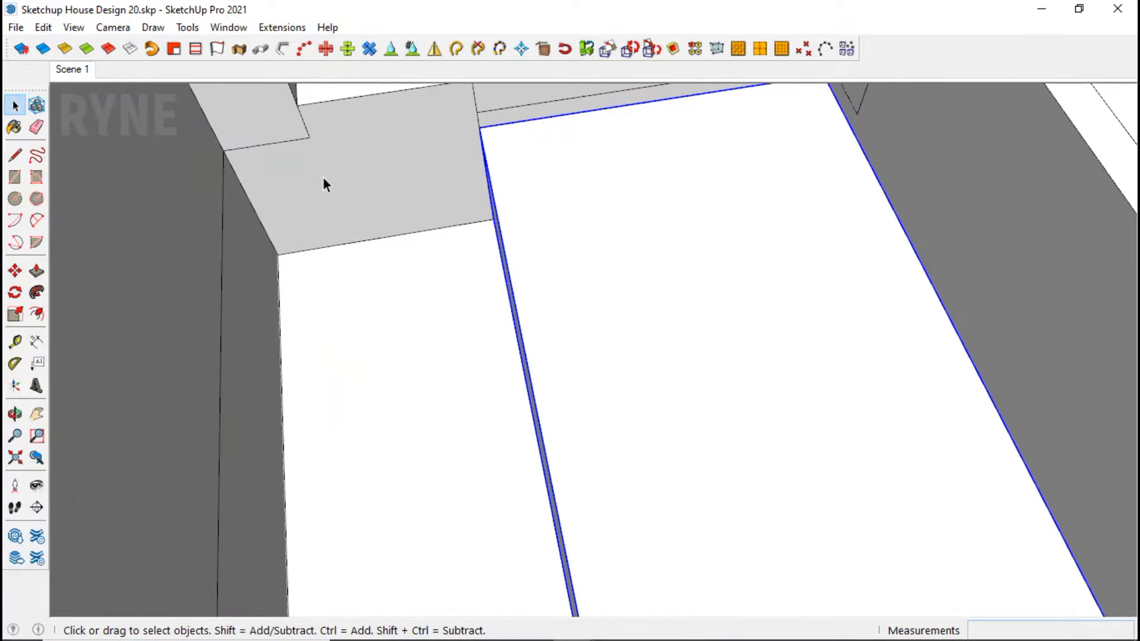
scroll(343, 190, "up", 2)
key("r")
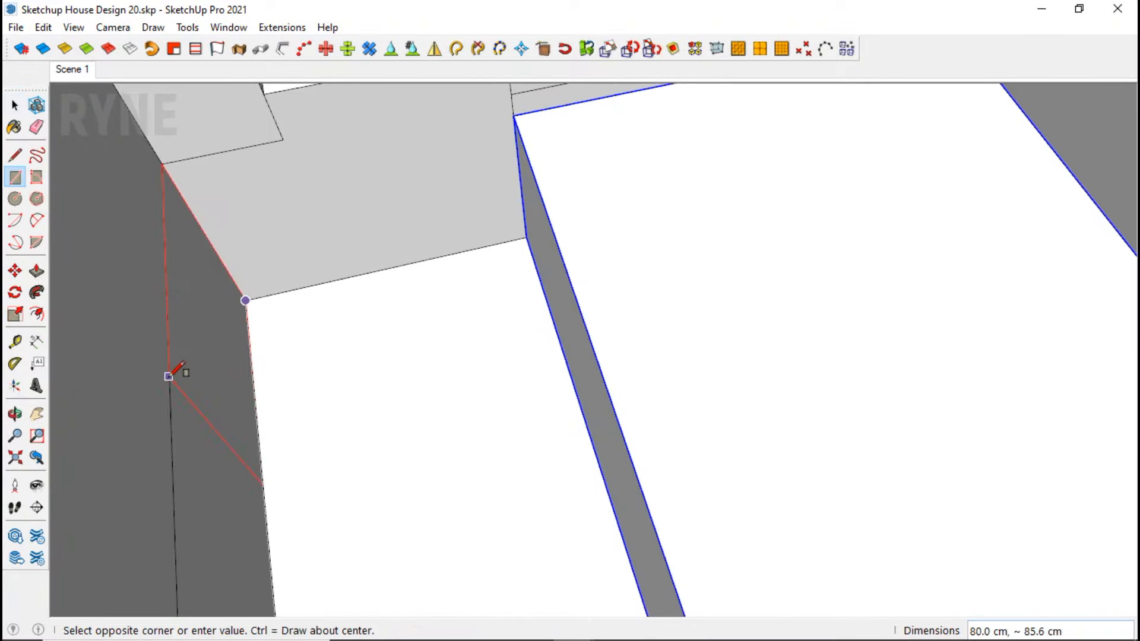
left_click(168, 376)
middle_click_drag(168, 376, 232, 351)
key("p")
left_click(232, 351)
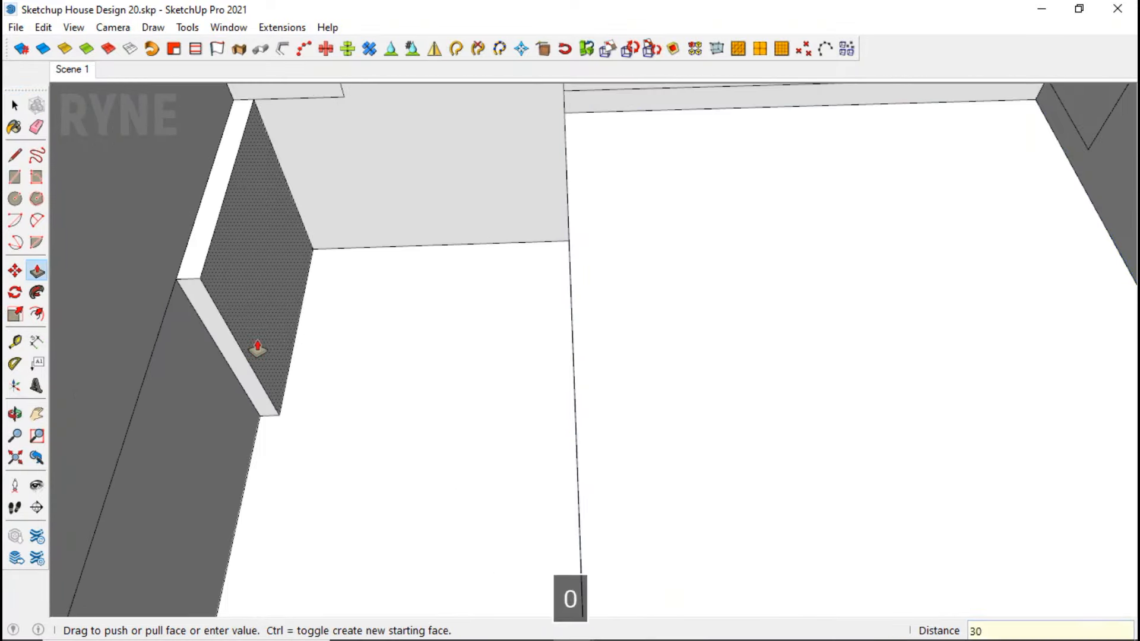
key("Return")
Step: Pull the top face of the wall block up 10 cm
middle_click_drag(430, 425, 361, 247)
left_click(323, 213)
type("1")
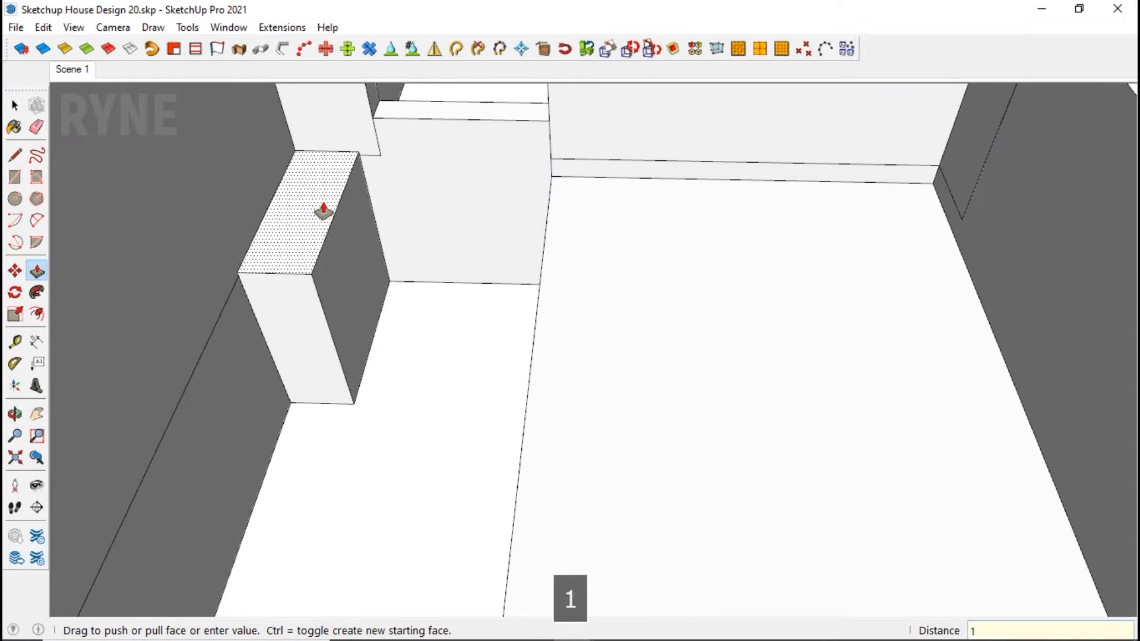
type("0")
key("Return")
Step: Extend the block's end face about 969.4 cm along the outer side wall
left_click(285, 326)
middle_click_drag(285, 326, 291, 399)
scroll(582, 262, "down", 5)
middle_click_drag(584, 283, 226, 387)
scroll(226, 387, "down", 1)
Step: Copy the long block's inner top edge toward the wall and push the top strip beside the wall down 5 cm
middle_click_drag(144, 406, 517, 326)
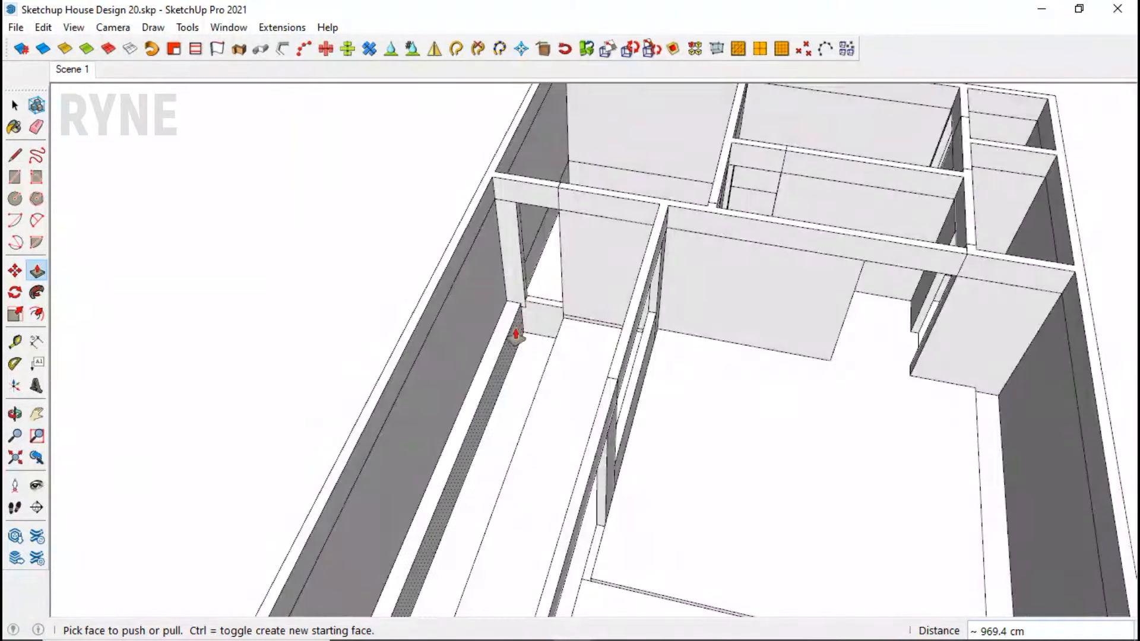
scroll(496, 344, "up", 5)
key("space")
scroll(492, 341, "up", 2)
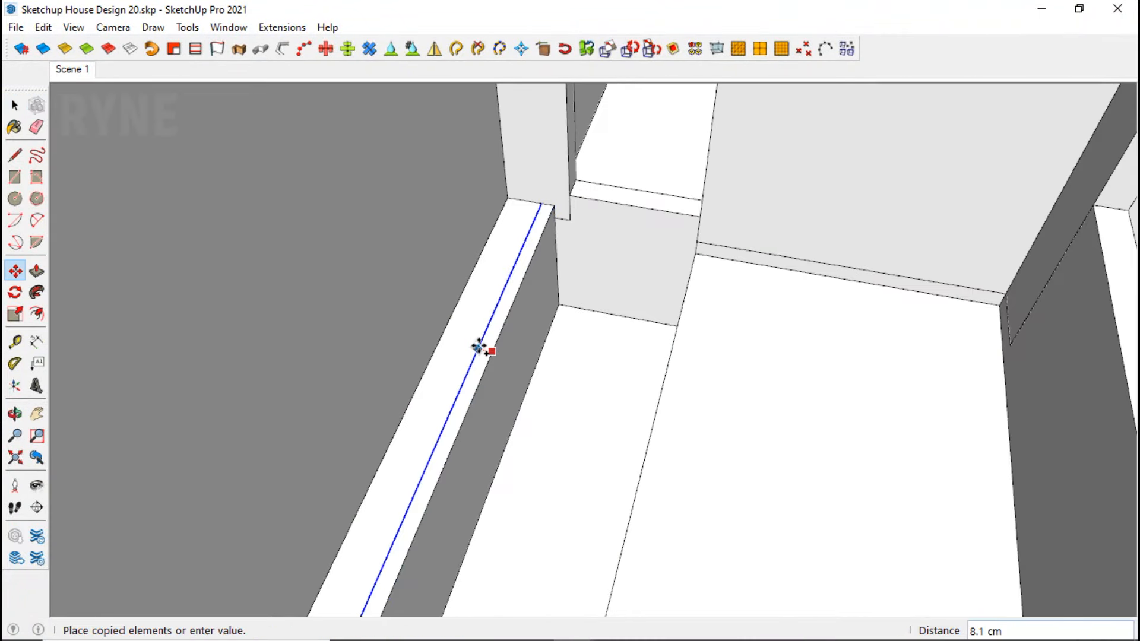
key("p")
left_click(469, 334)
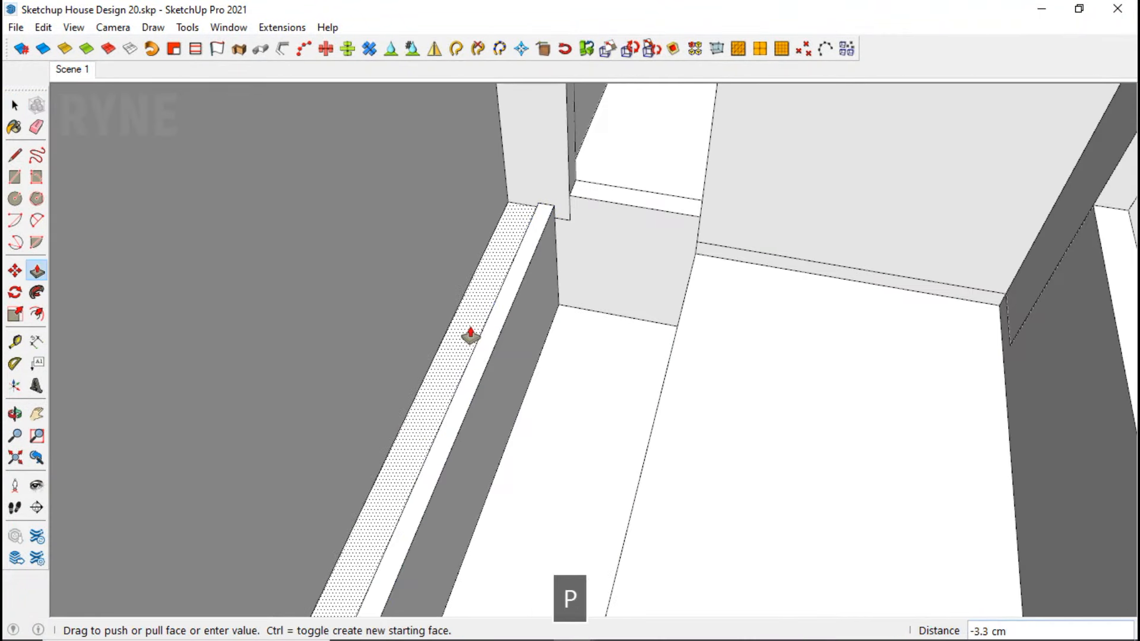
type("5")
key("Return")
Step: Select the whole long wall block and make it a group
key("space")
triple_click(489, 340)
right_click(490, 340)
left_click(563, 244)
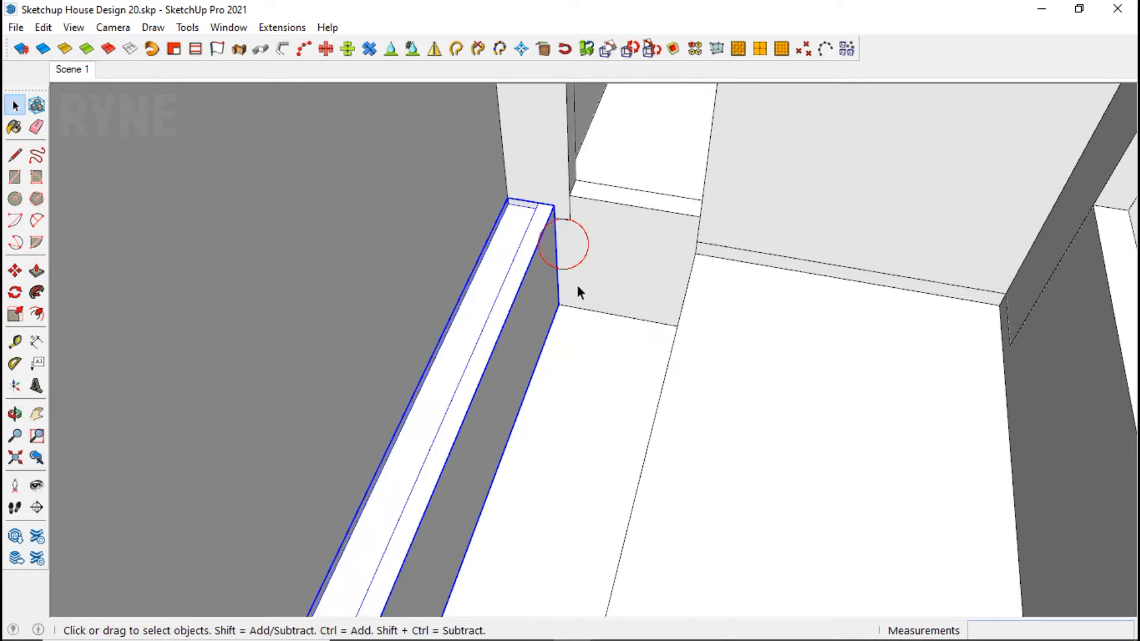
Step: Draw a rectangle on the end wall below the door, between the long wall block and the raised floor
middle_click_drag(576, 286, 558, 308)
scroll(558, 309, "up", 2)
key("r")
left_click(540, 301)
left_click(726, 229)
key("space")
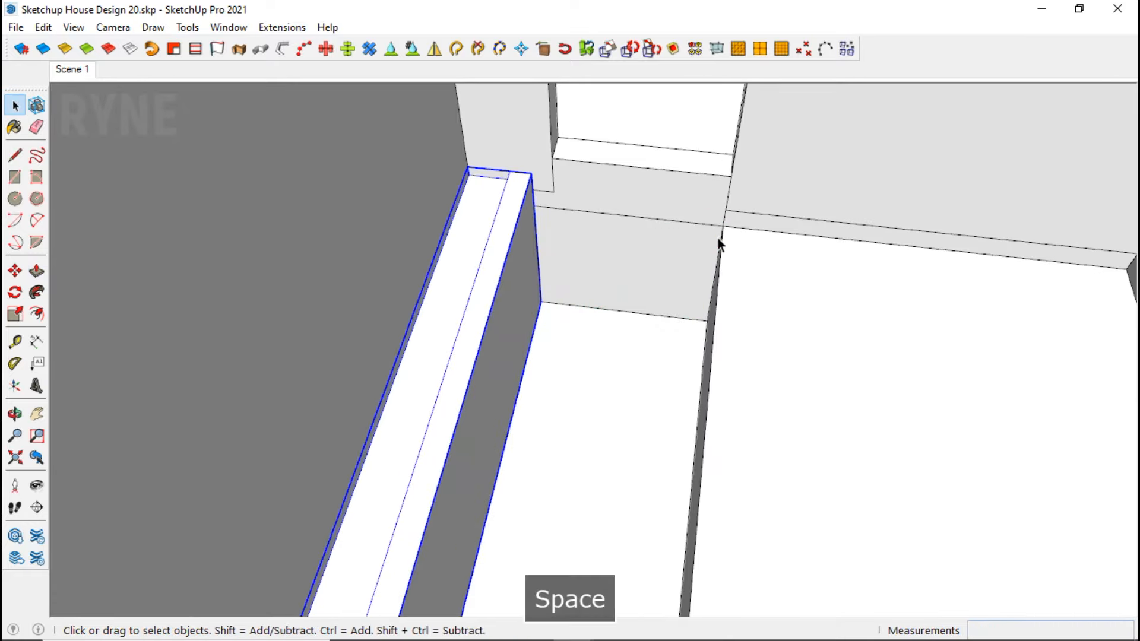
Step: Pull the rectangle below the door out into a landing block and make it a group
key("p")
left_click(669, 296)
key("Return")
key("space")
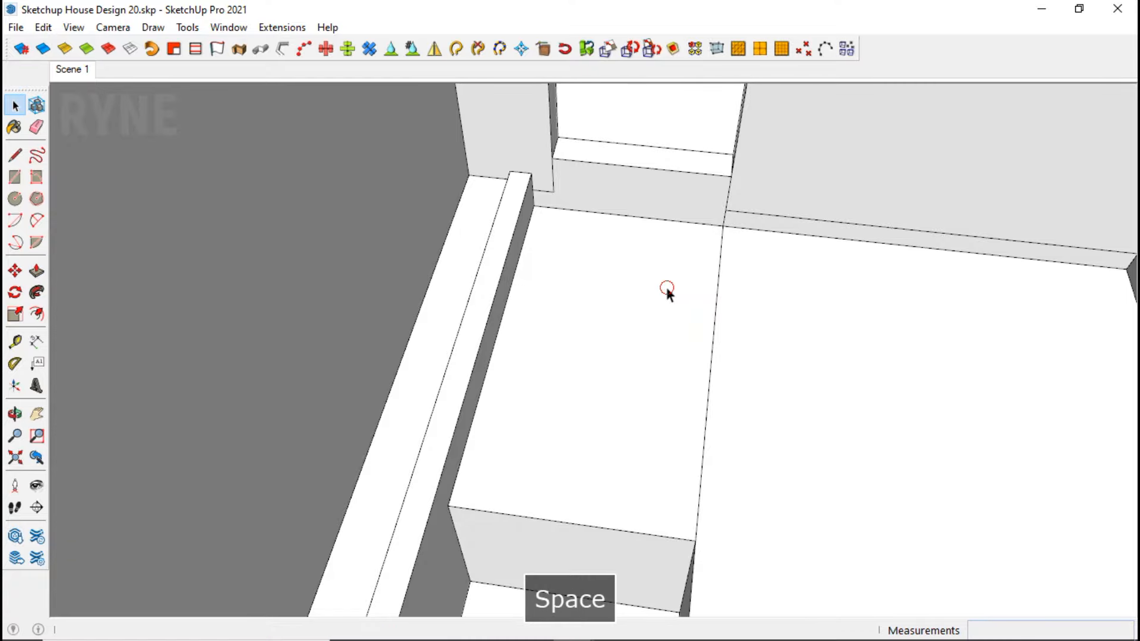
triple_click(667, 290)
right_click(667, 290)
left_click(725, 244)
Step: Mark the landing depth along the front yard's side wall and draw the landing rectangle to the far side of the front doorway
middle_click_drag(725, 244, 615, 247)
scroll(611, 170, "down", 6)
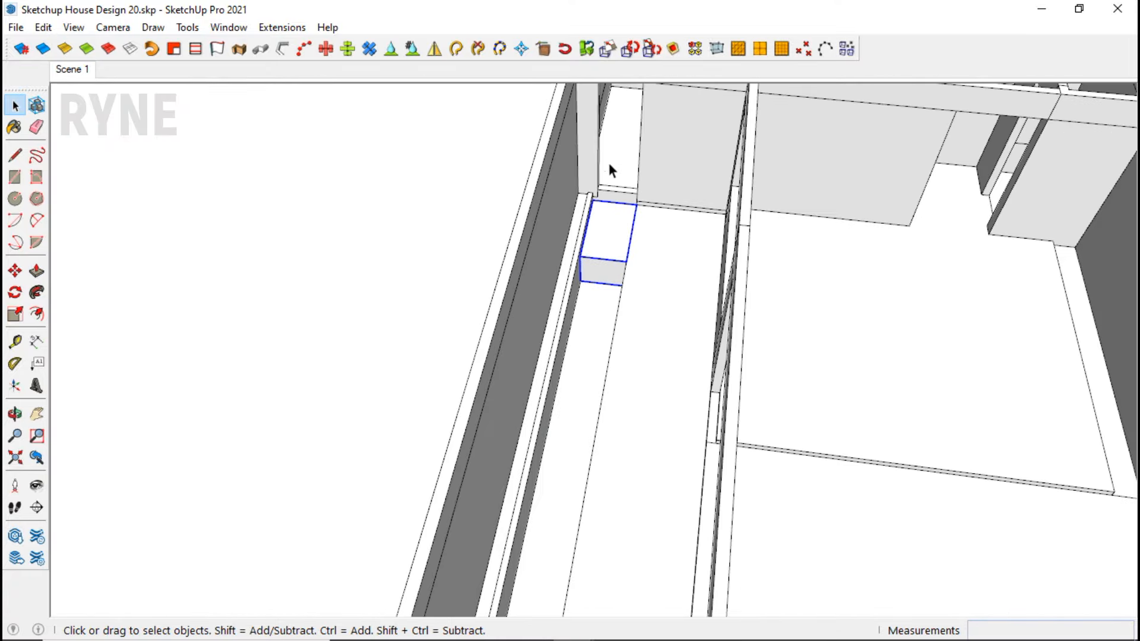
middle_click_drag(605, 168, 843, 315)
key("l")
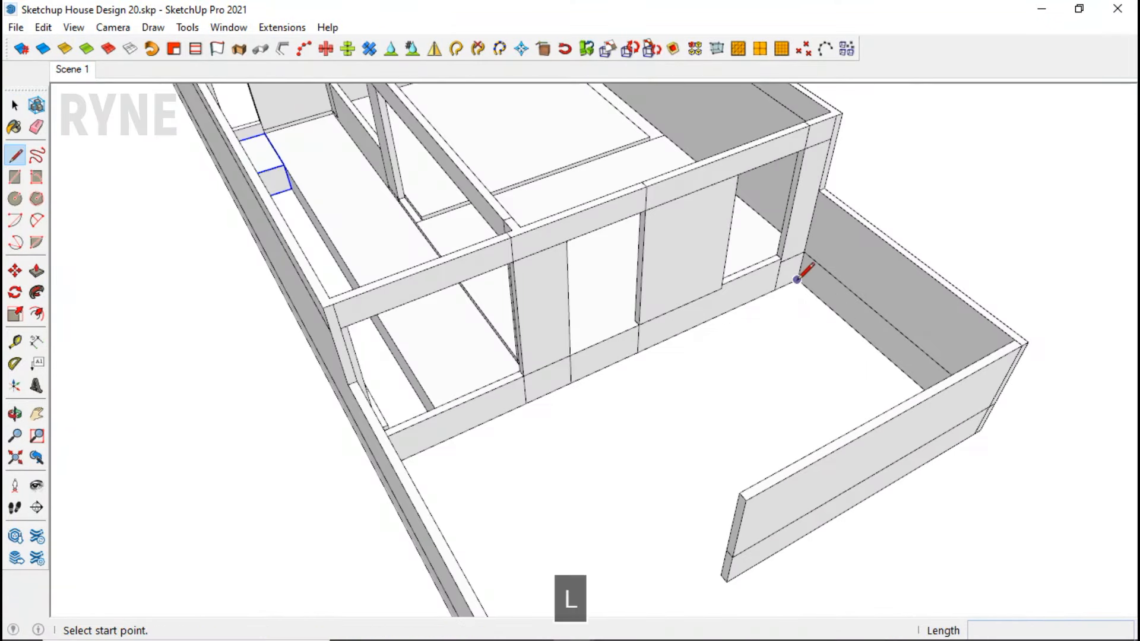
left_click(797, 279)
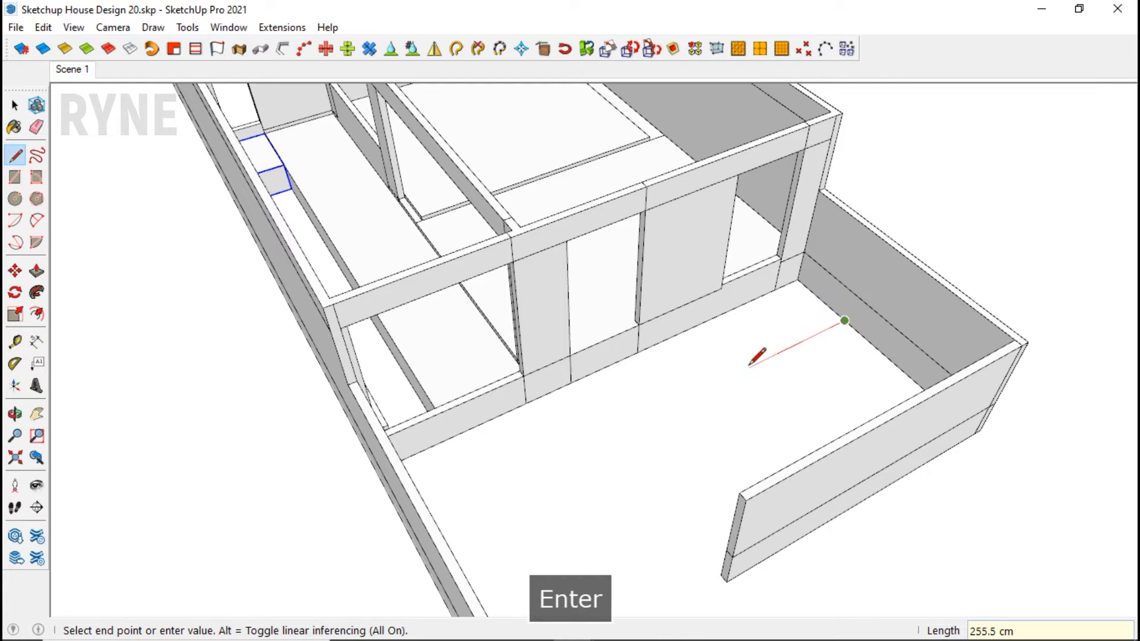
key("r")
left_click(845, 320)
scroll(796, 321, "up", 2)
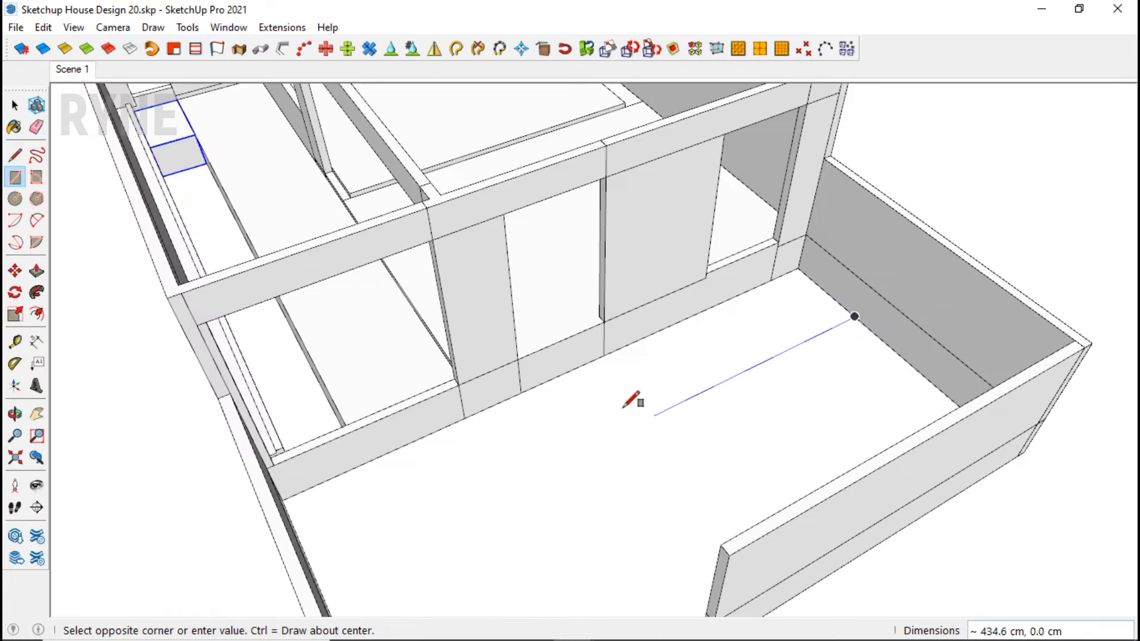
left_click(520, 393)
Step: Pull the front landing rectangle up to the door sill level and lower its top face by 2 cm
middle_click_drag(521, 393, 623, 382)
key("p")
left_click_drag(624, 381, 580, 364)
type("2")
key("Return")
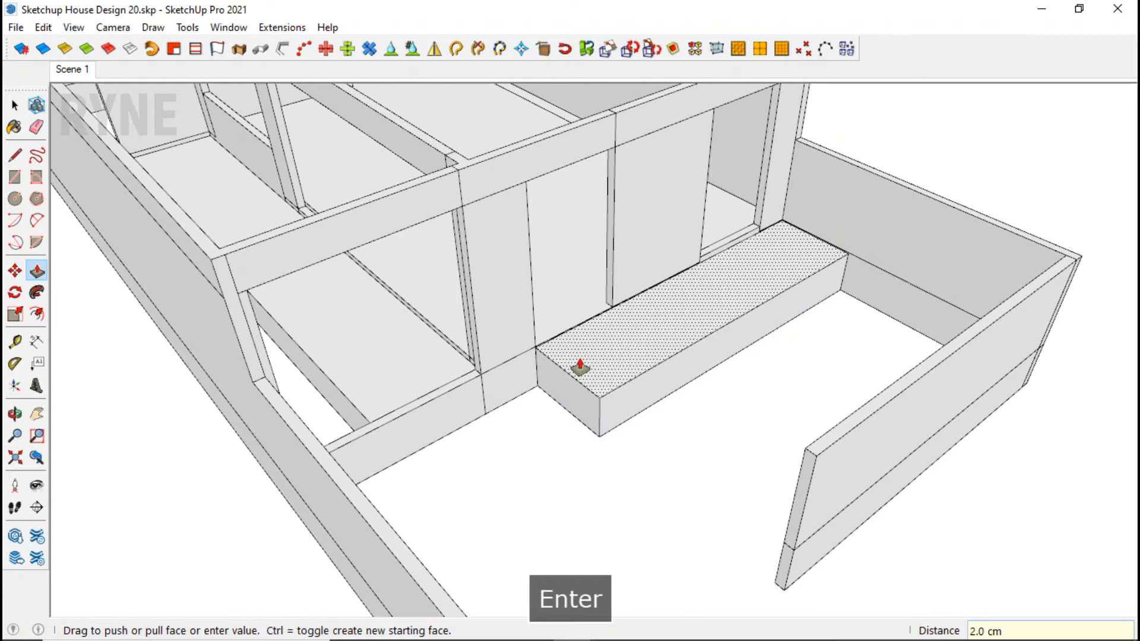
Step: Copy the landing's outer vertical front edge 15 cm inward and pull the resulting strip out to the front wall
key("space")
middle_click_drag(603, 412, 645, 423)
scroll(532, 410, "up", 3)
key("m")
key("ctrl")
left_click(539, 400)
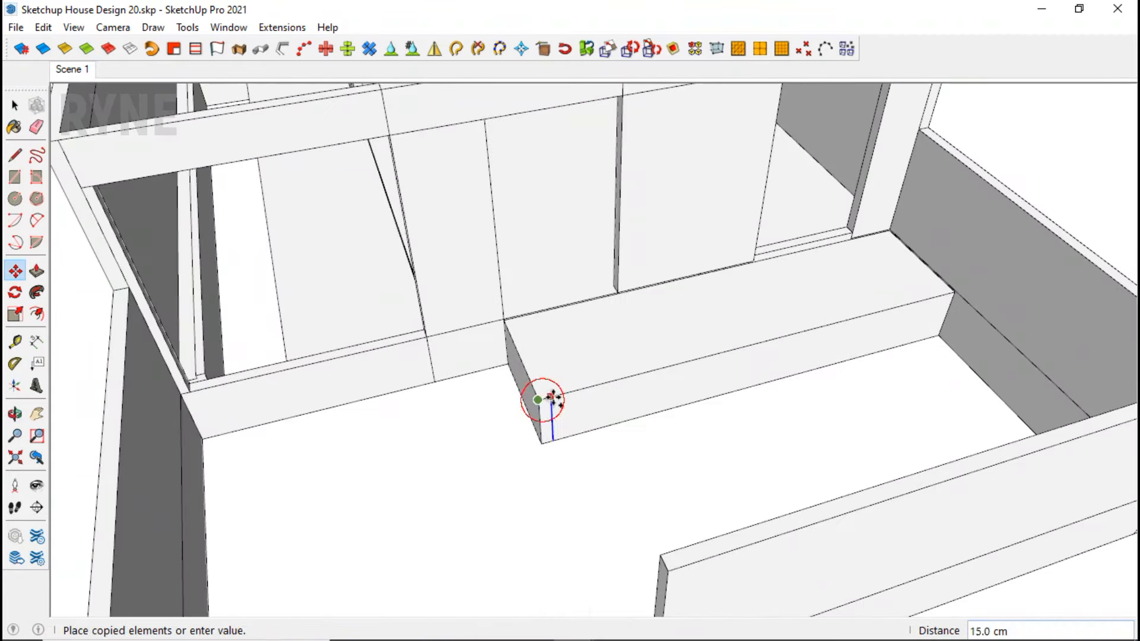
left_click(552, 410)
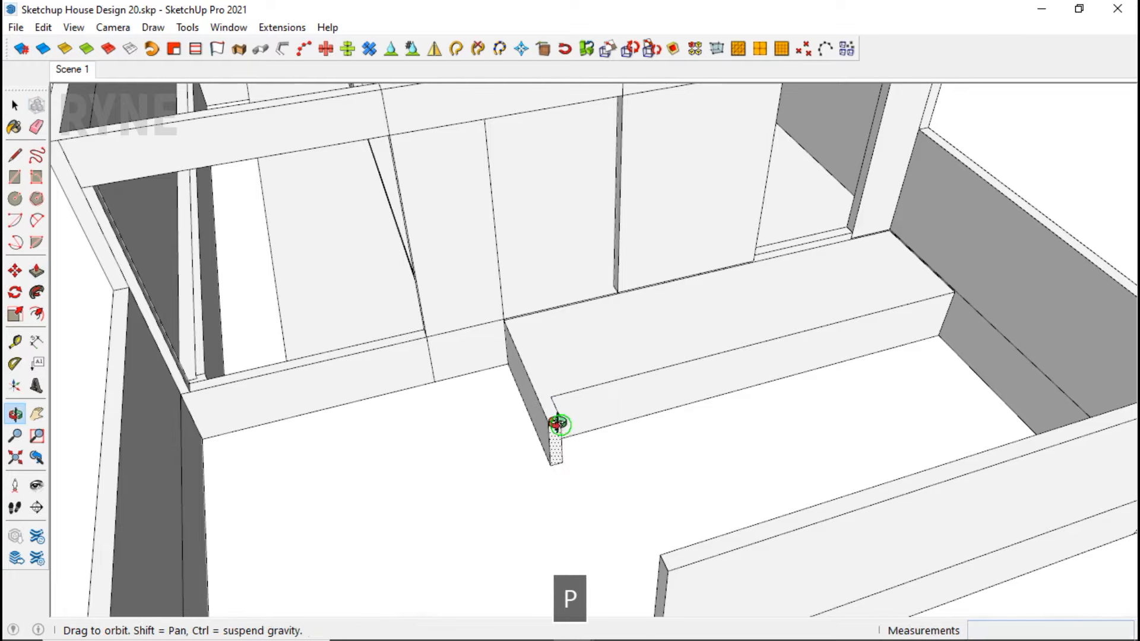
middle_click_drag(560, 420, 363, 453)
scroll(433, 328, "up", 3)
key("space")
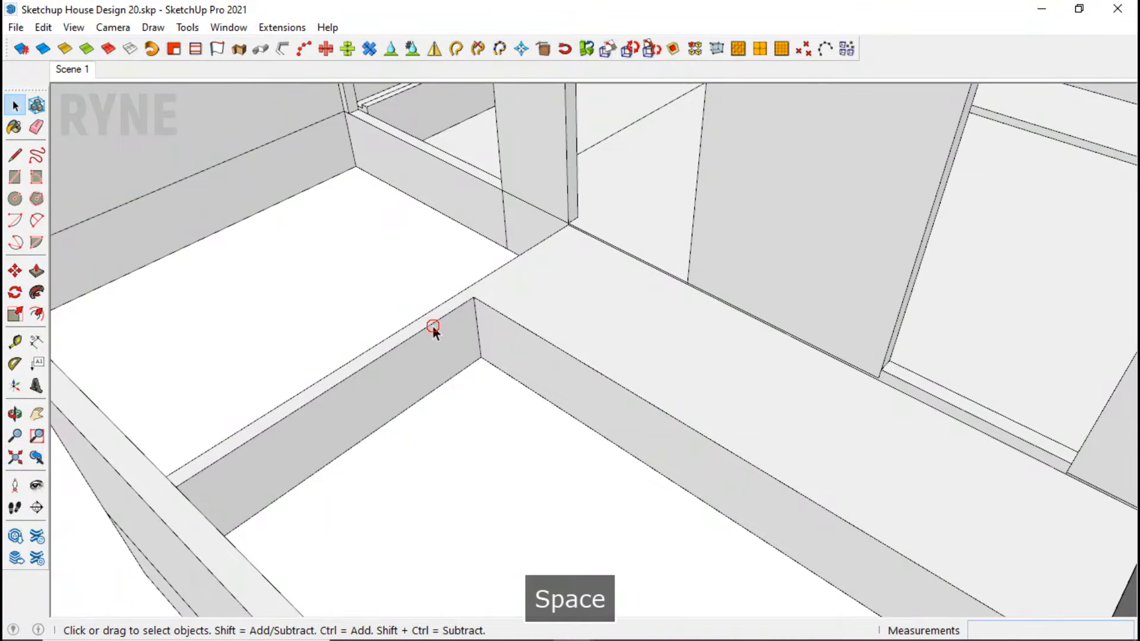
Step: Copy the strip's inner top edge downward and pull the lower face across the enclosure to the opposite side wall
left_click(473, 298)
key("ctrl")
key("Up")
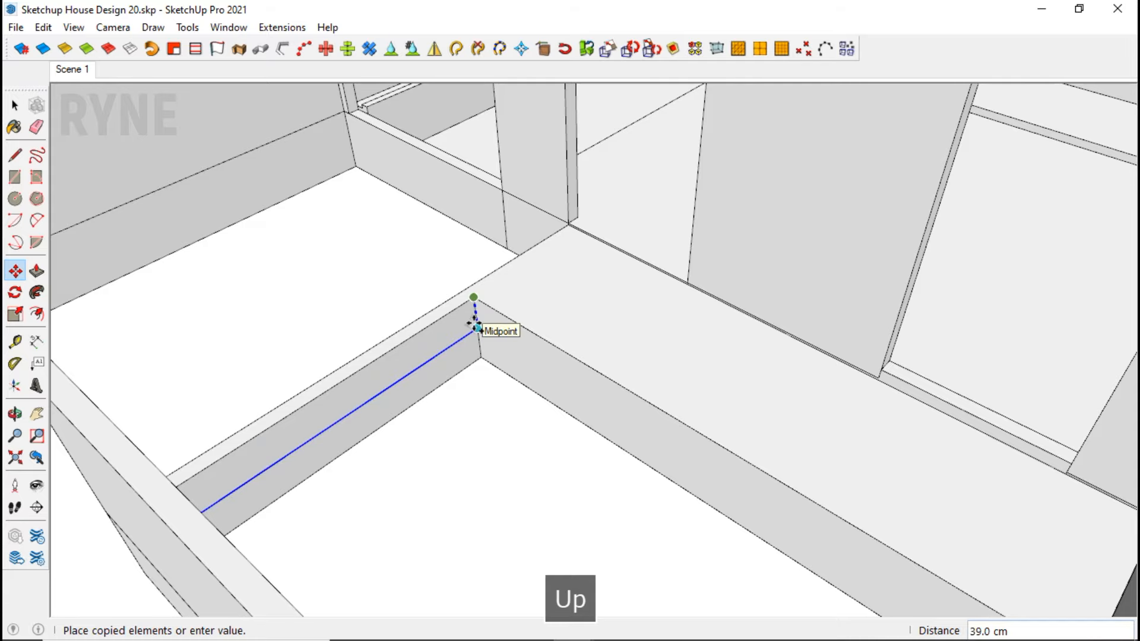
key("space")
key("p")
middle_click_drag(469, 330, 899, 347)
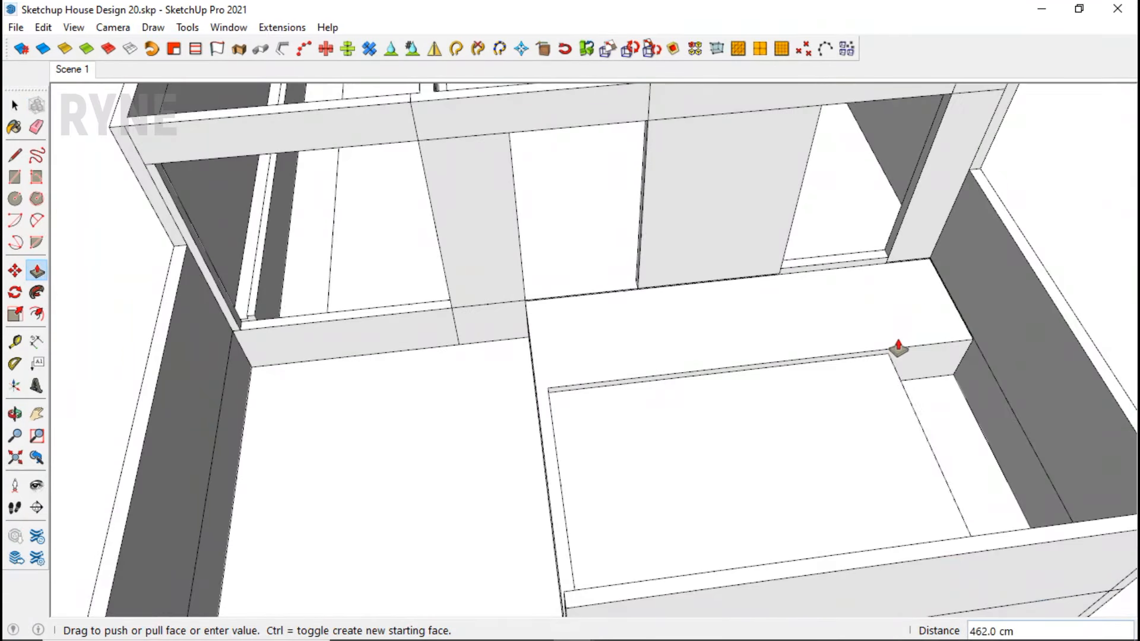
key("space")
left_click(942, 328)
Step: Select the whole front porch floor with its landing and border and make it a group
triple_click(931, 390)
right_click(932, 391)
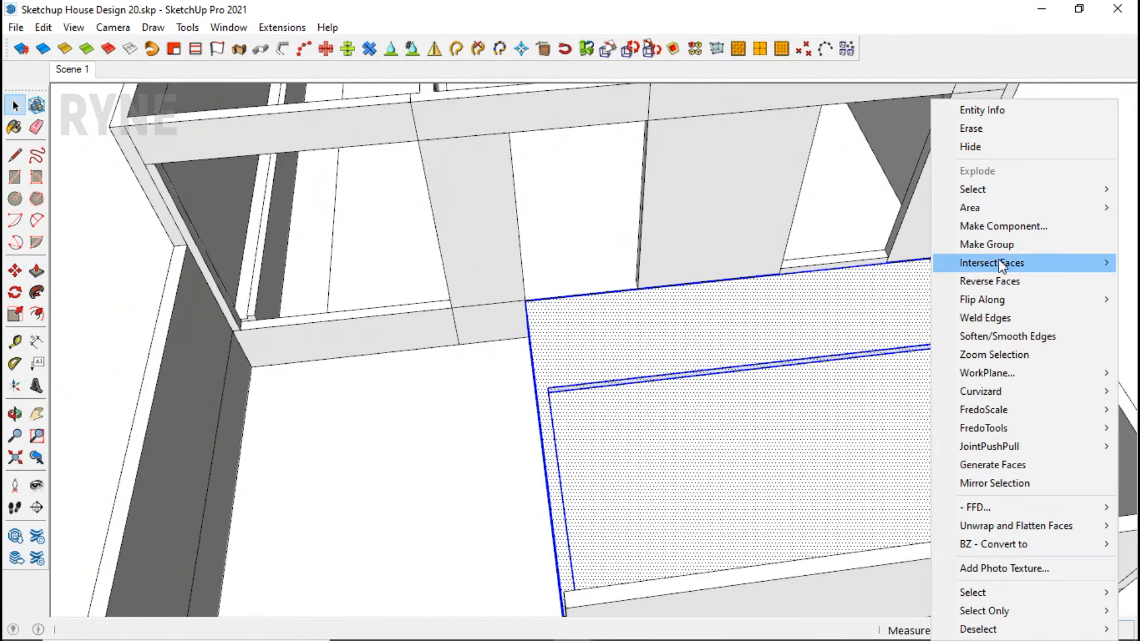
left_click(996, 244)
Step: Draw a ground rectangle filling the area between the front porch group, the house's front wall and the long side wall
scroll(679, 364, "down", 5)
middle_click_drag(680, 364, 738, 310)
key("r")
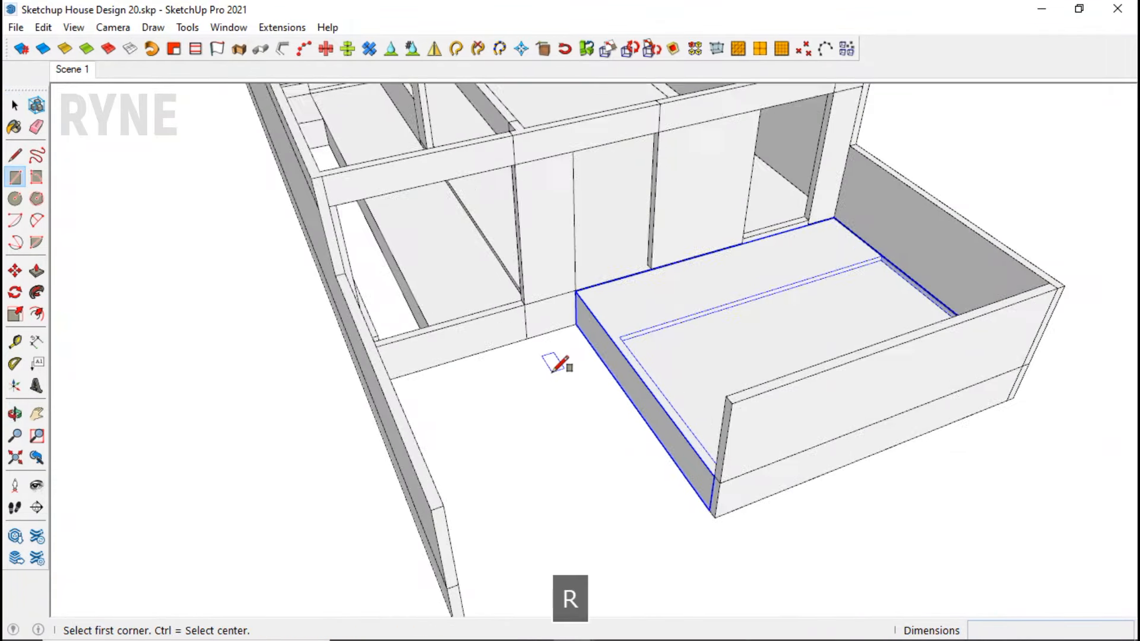
scroll(586, 304, "up", 5)
left_click(586, 304)
middle_click_drag(586, 304, 404, 338)
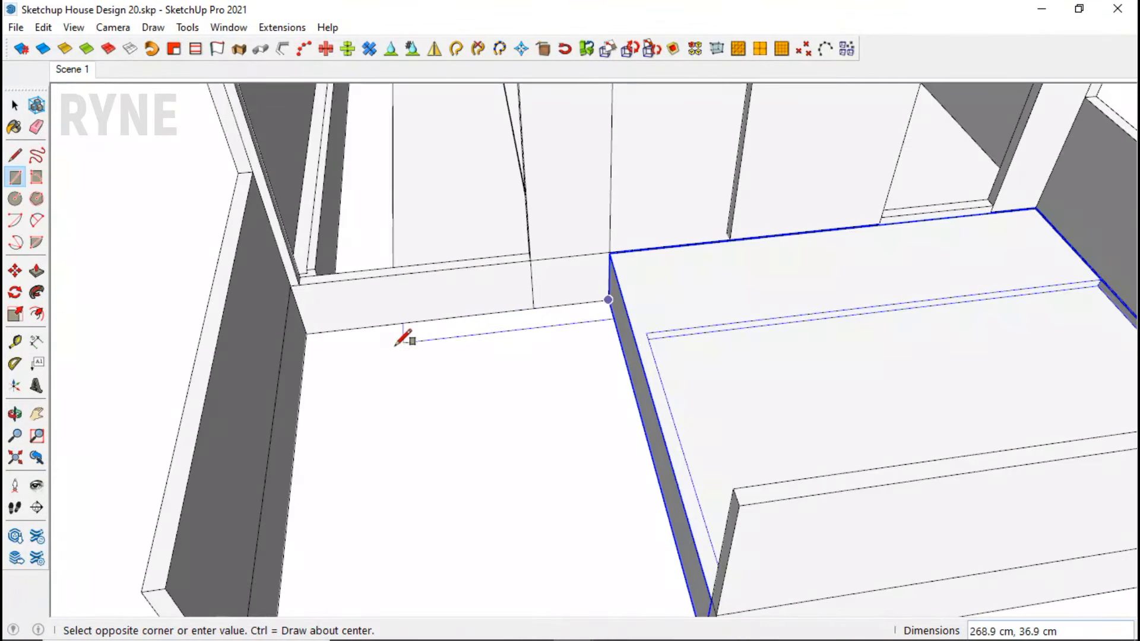
mouse_move(307, 333)
middle_mouse_down()
mouse_move(446, 319)
mouse_move(190, 371)
middle_mouse_up()
left_click(190, 371)
left_click(723, 524)
key("space")
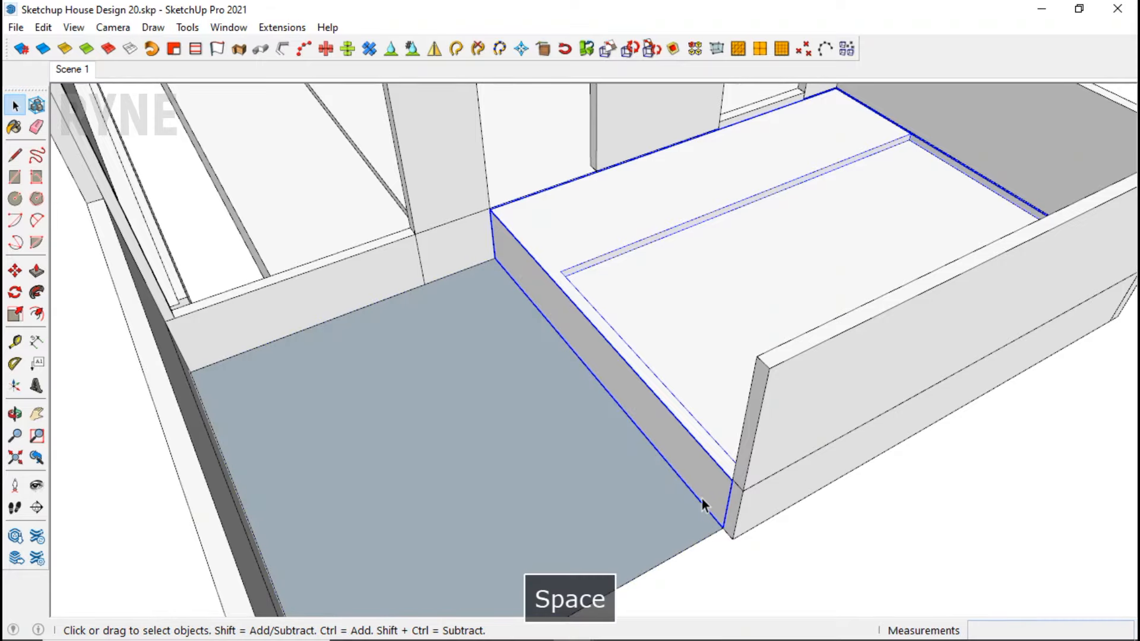
Step: Pull the ground rectangle beside the porch up to the porch floor level and lower its top face by 15 cm
key("p")
left_click(606, 414)
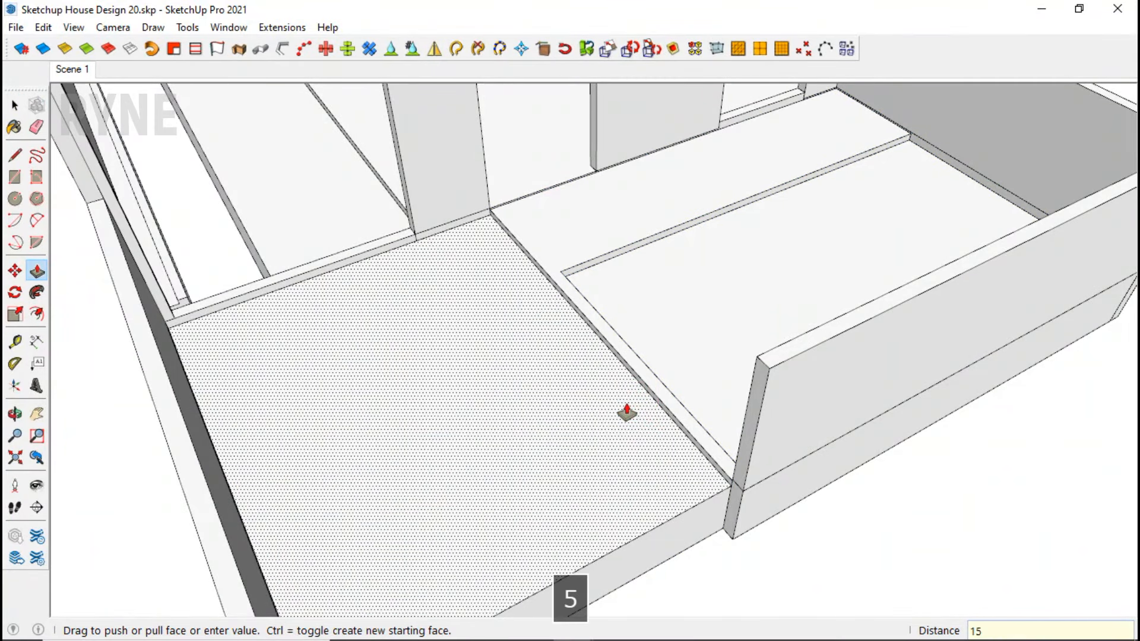
type("15")
key("Return")
key("space")
Step: Move the slab's top front edge down 15 cm and pull its front face flush with the outer corner of the porch wall
middle_click_drag(624, 412, 750, 394)
key("m")
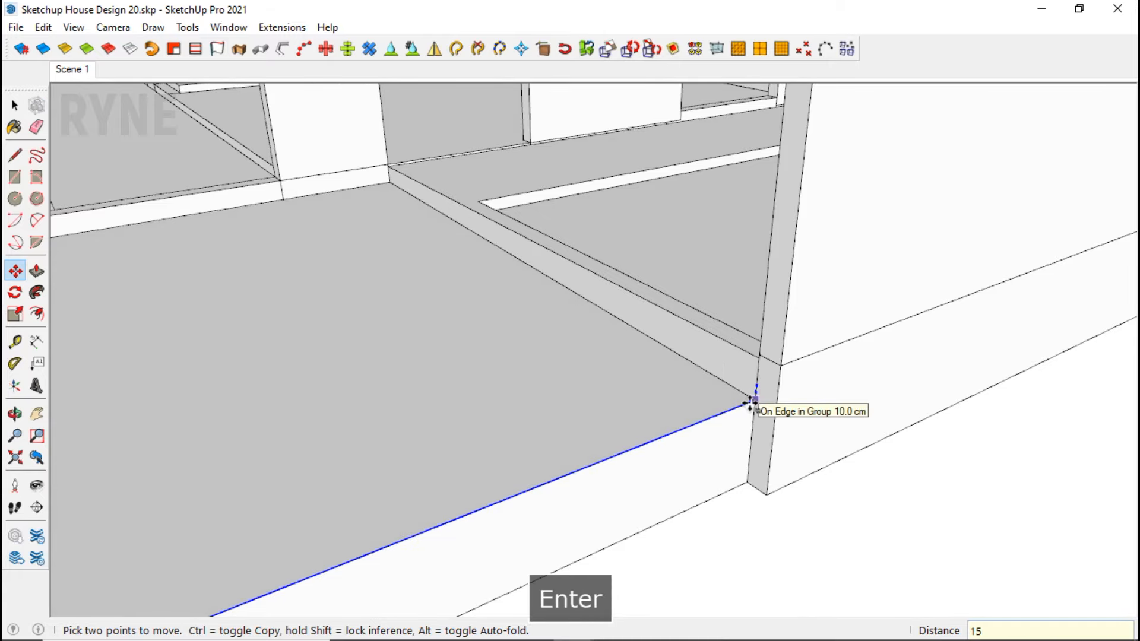
key("space")
key("p")
left_click(743, 420)
left_click(773, 400)
key("space")
Step: Select the whole sloped front slab and make it a group
triple_click(712, 425)
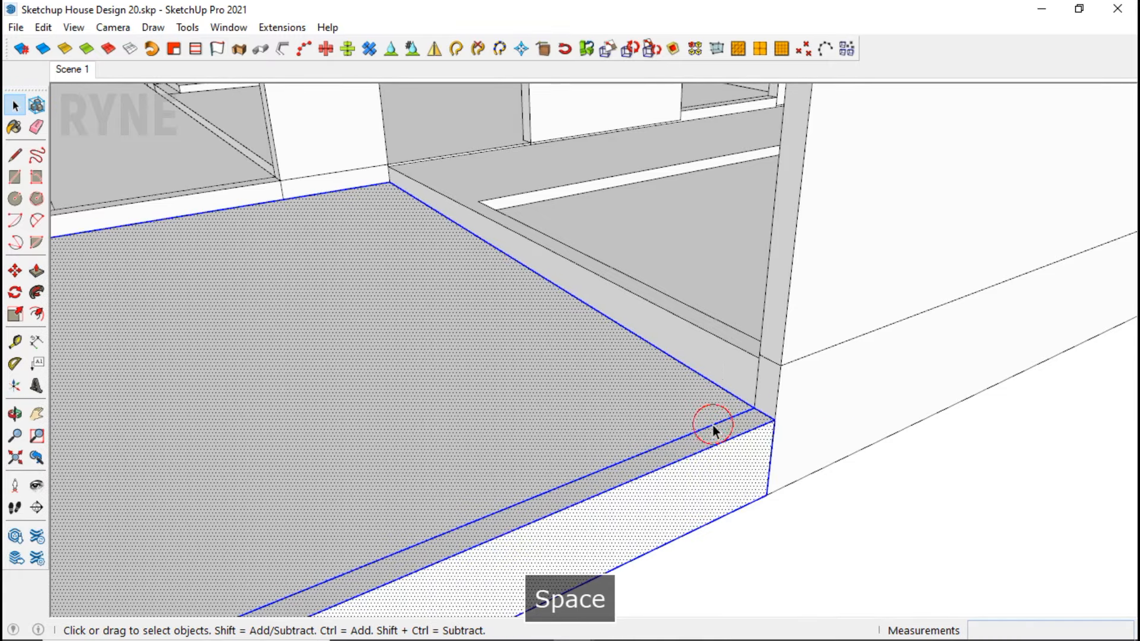
right_click(713, 425)
key("Escape")
Step: Draw a ground rectangle filling the narrow strip between the side landing and the long outer wall
middle_click_drag(711, 420, 369, 247)
scroll(350, 203, "up", 5)
key("r")
mouse_move(395, 153)
middle_mouse_down()
mouse_move(681, 305)
mouse_move(766, 299)
middle_mouse_up()
left_click(153, 580)
scroll(707, 532, "up", 4)
left_click(815, 545)
mouse_move(817, 543)
middle_mouse_down()
mouse_move(853, 528)
mouse_move(890, 463)
middle_mouse_up()
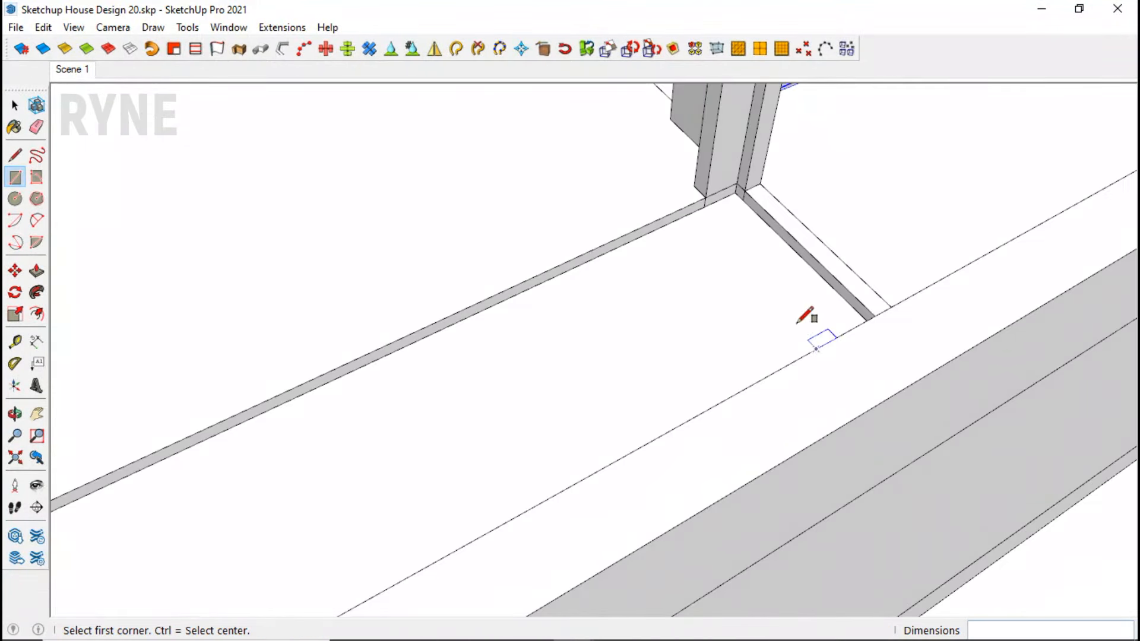
middle_click_drag(806, 316, 845, 407)
Step: Pull the narrow side strip up 20 cm and make it a group
key("p")
left_click(846, 405)
type("20")
key("Return")
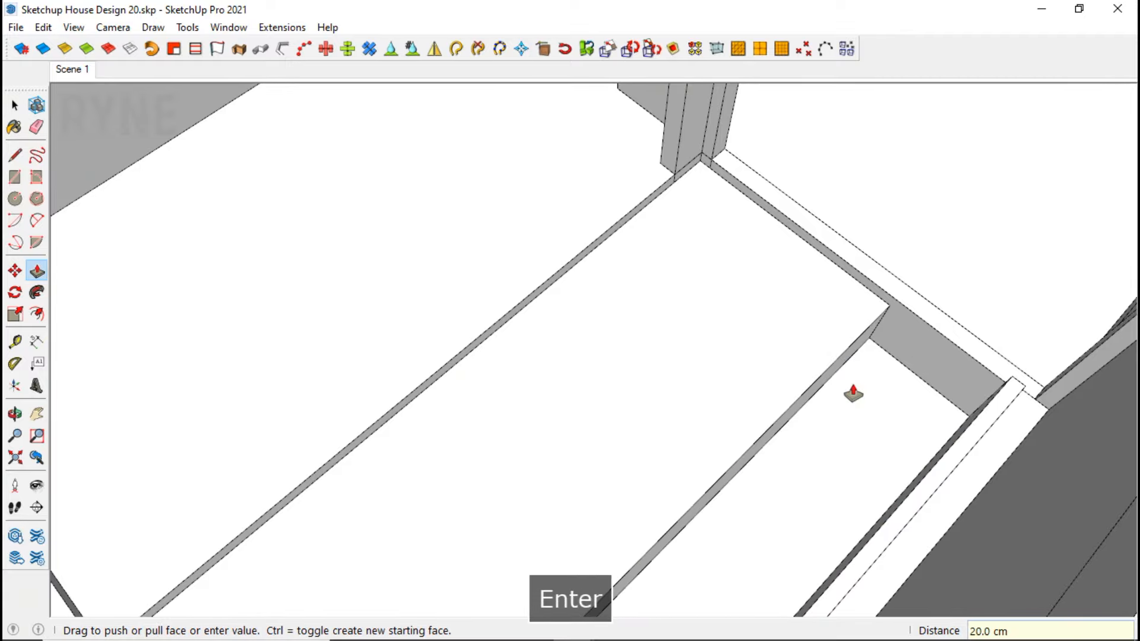
key("space")
left_click(853, 381)
right_click(852, 382)
left_click(948, 272)
Step: Draw a floor rectangle between opposite inner corners of the rear corner room beside the side strip
scroll(956, 415, "down", 2)
scroll(793, 163, "down", 4)
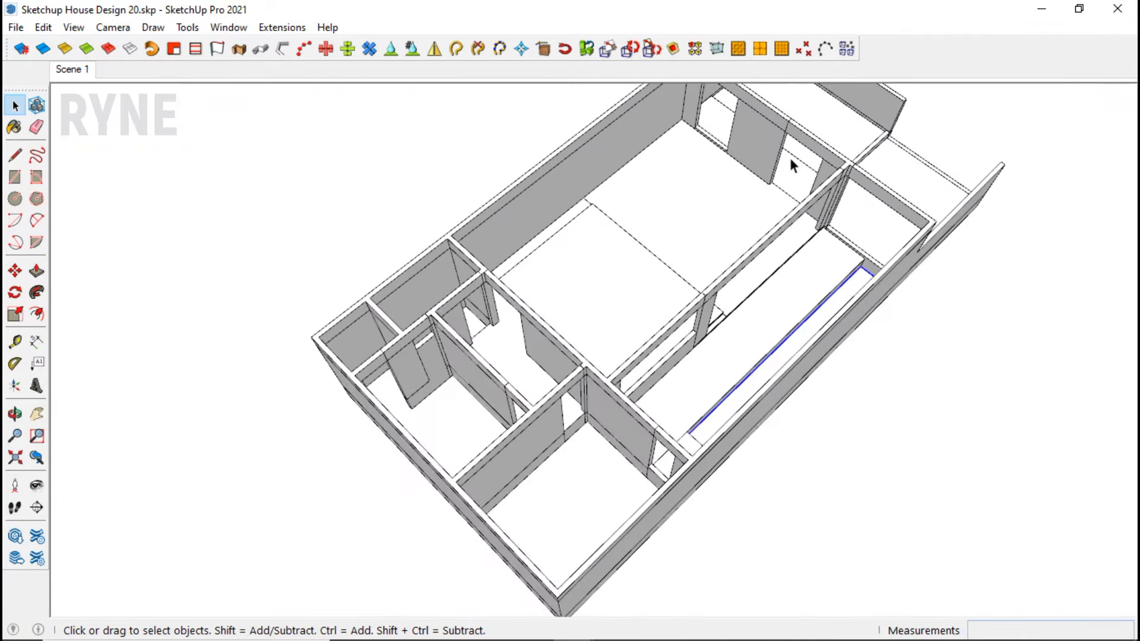
scroll(600, 507, "up", 6)
scroll(619, 258, "up", 2)
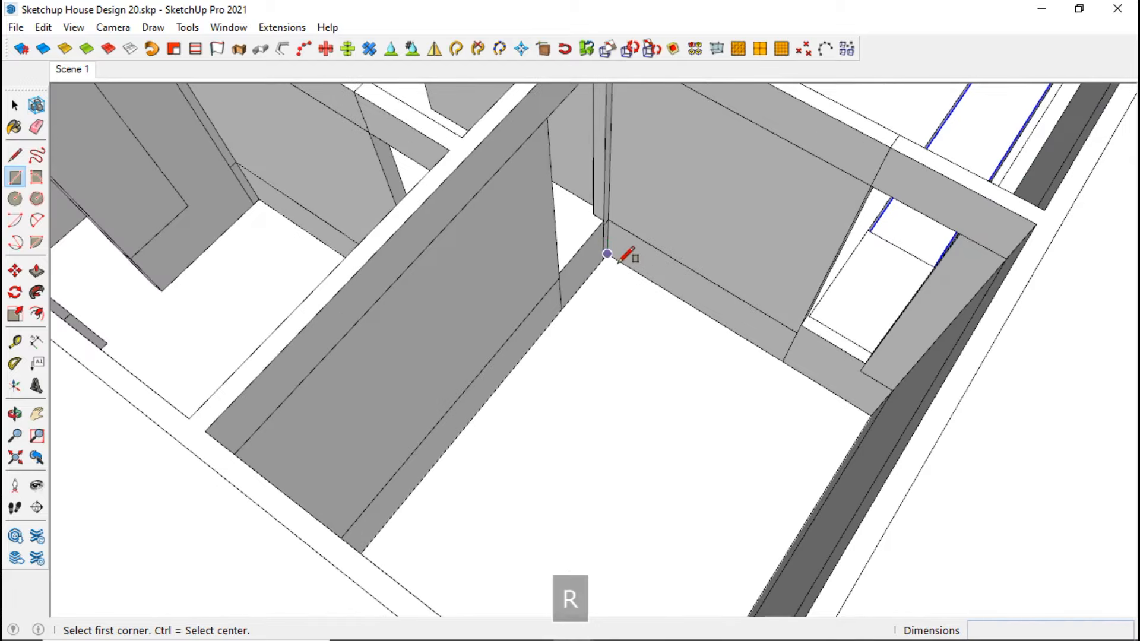
left_click(618, 255)
key("Escape")
scroll(618, 252, "up", 3)
left_click(614, 237)
scroll(897, 402, "down", 4)
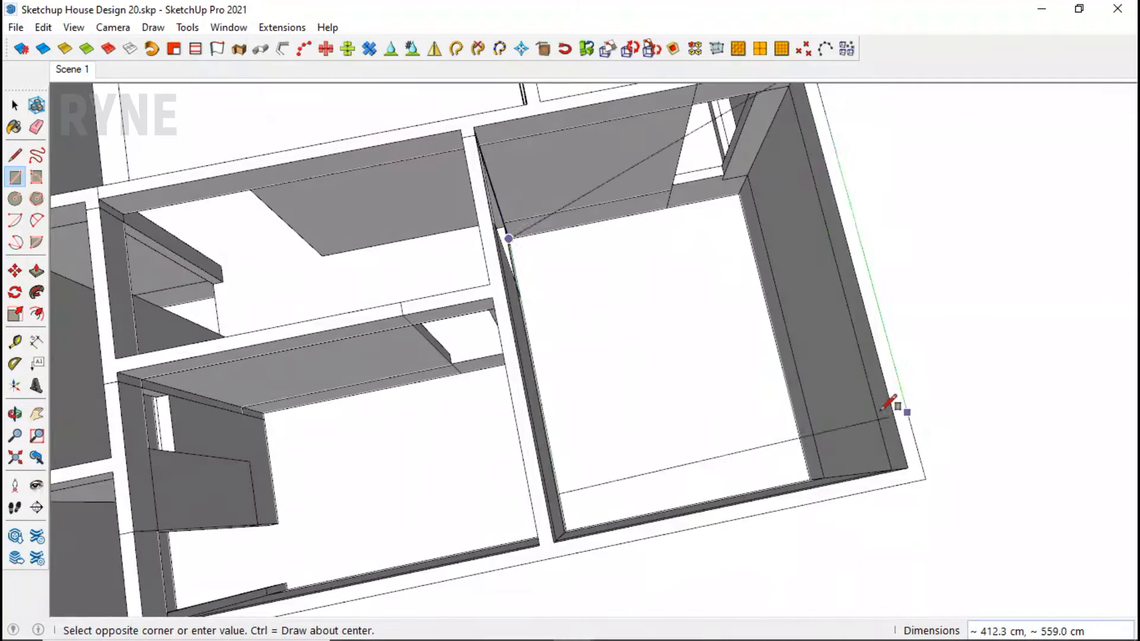
scroll(820, 501, "up", 4)
left_click(820, 505)
middle_click_drag(819, 506, 547, 252)
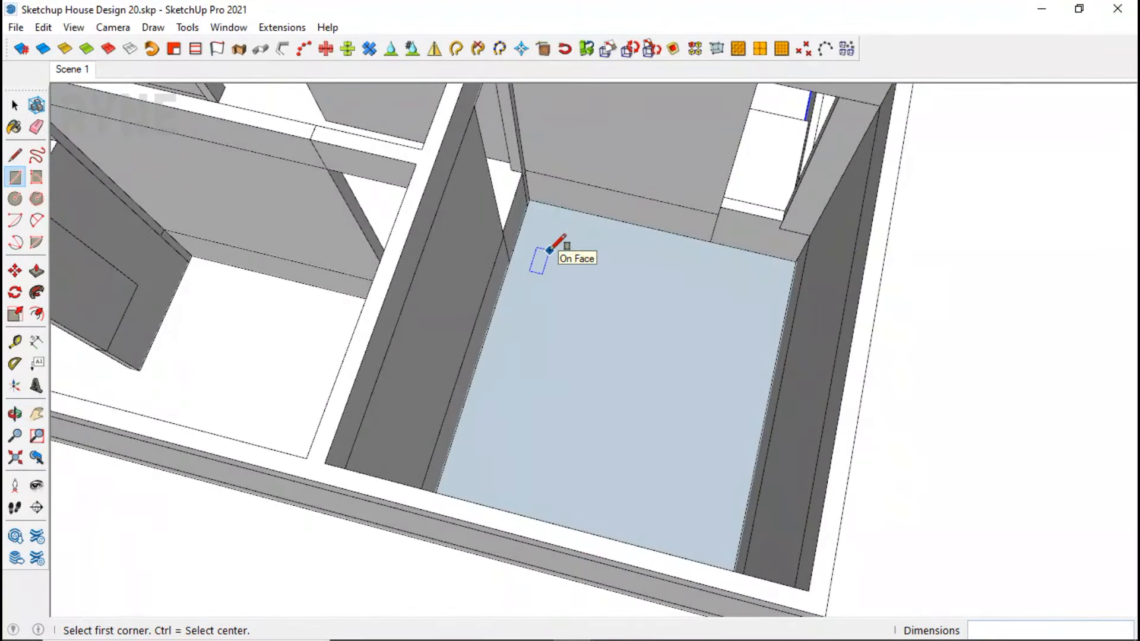
Step: Pull the rear corner room's floor up to the doorway level and make it a group
key("p")
left_click(530, 221)
left_click(509, 215)
key("space")
left_click(593, 247)
double_click(592, 247)
right_click(593, 246)
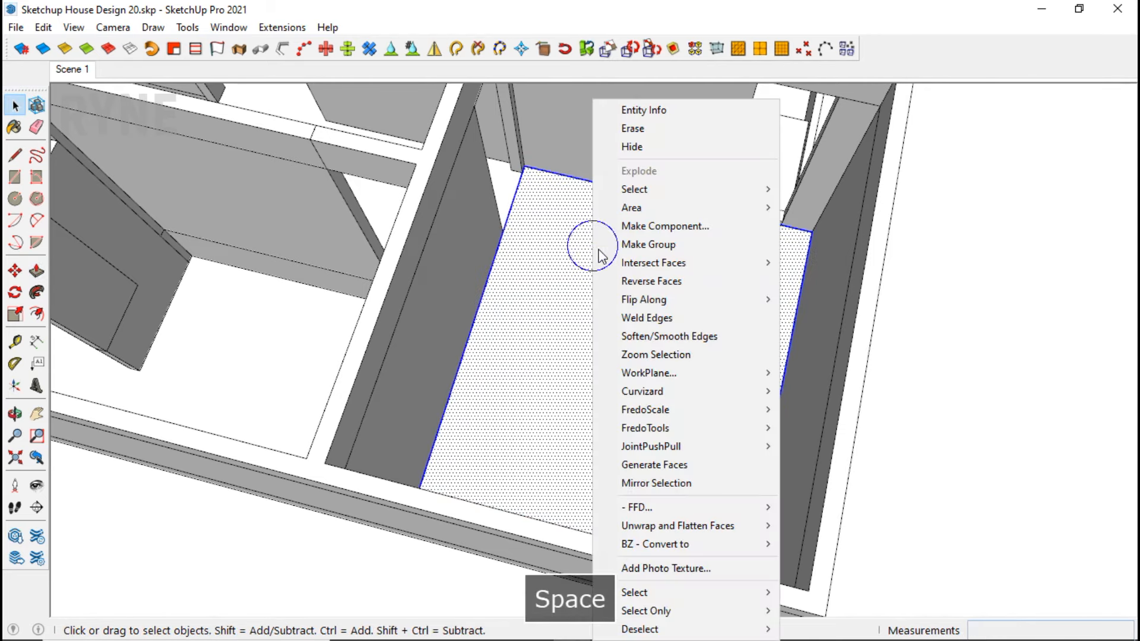
left_click(617, 245)
Step: Draw a 410 x 270 cm floor rectangle at the base of the room next to the rear corner room
scroll(811, 414, "down", 4)
middle_click_drag(526, 440, 484, 475)
scroll(387, 333, "up", 5)
middle_click_drag(388, 332, 455, 184)
key("r")
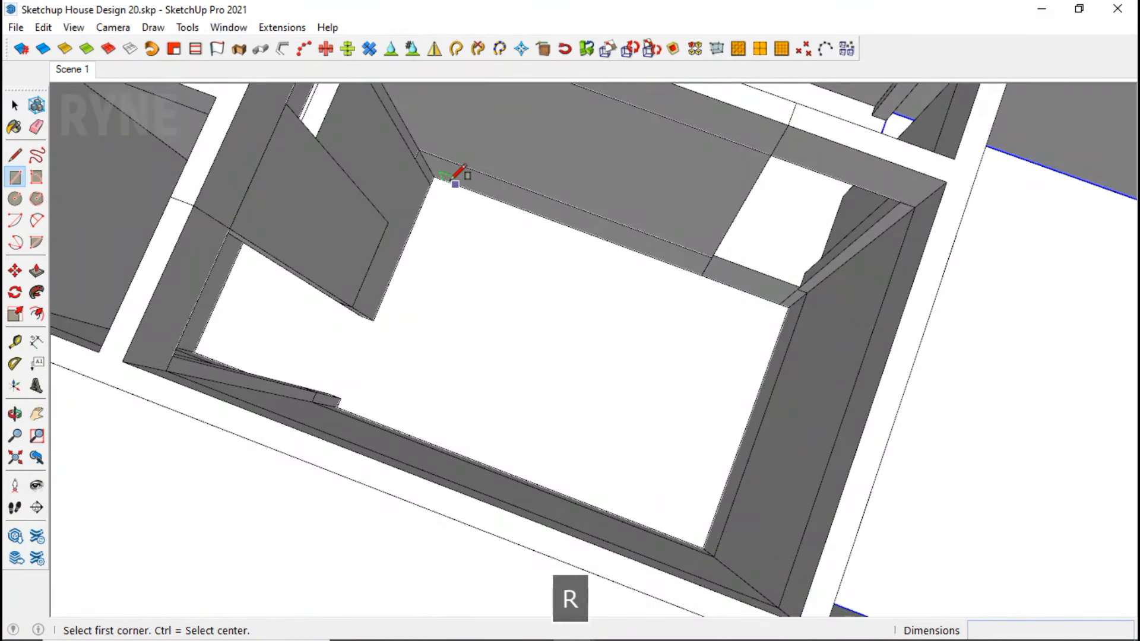
left_click(434, 176)
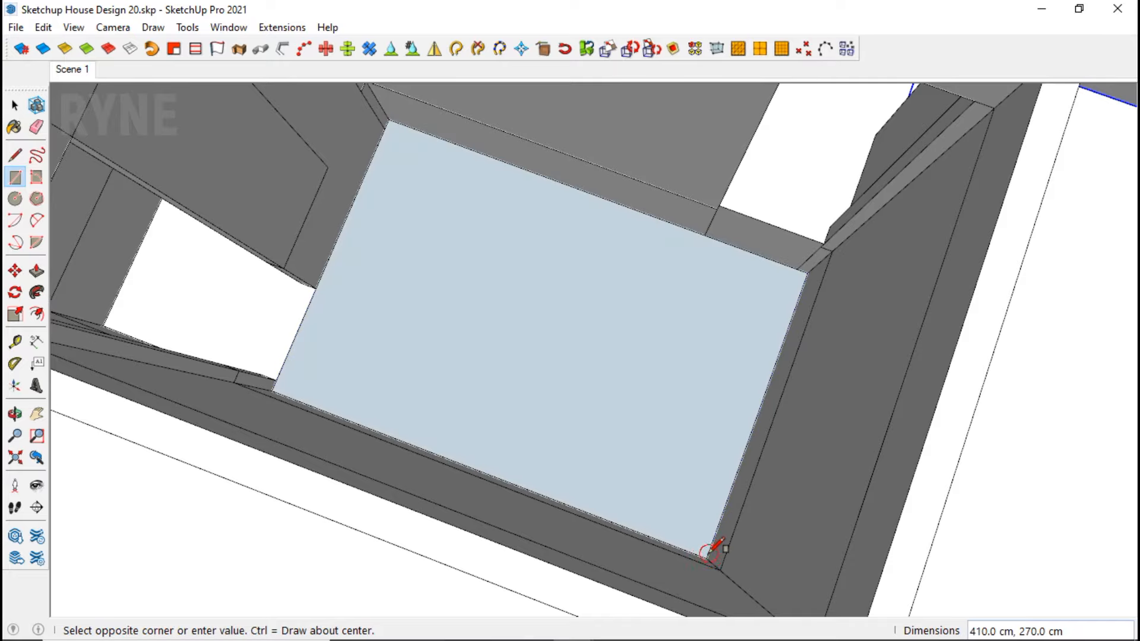
left_click(716, 547)
middle_click_drag(716, 547, 725, 310)
Step: Pull the 410 x 270 cm floor up 90 cm, level with the adjoining room's floor
key("p")
left_click(721, 281)
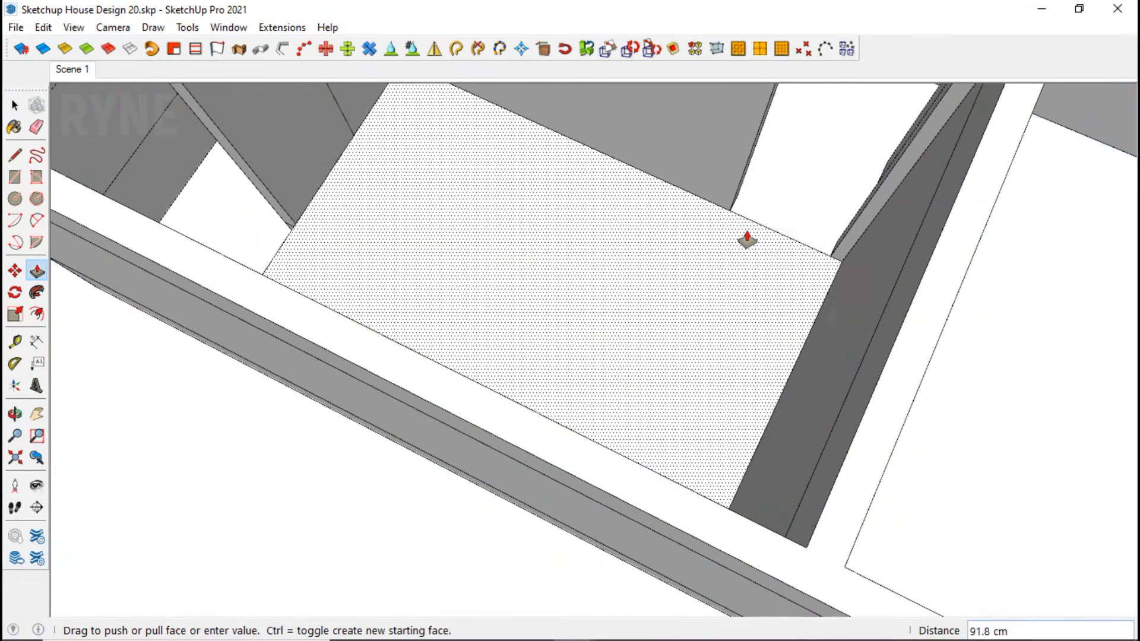
middle_click_drag(712, 234, 754, 338)
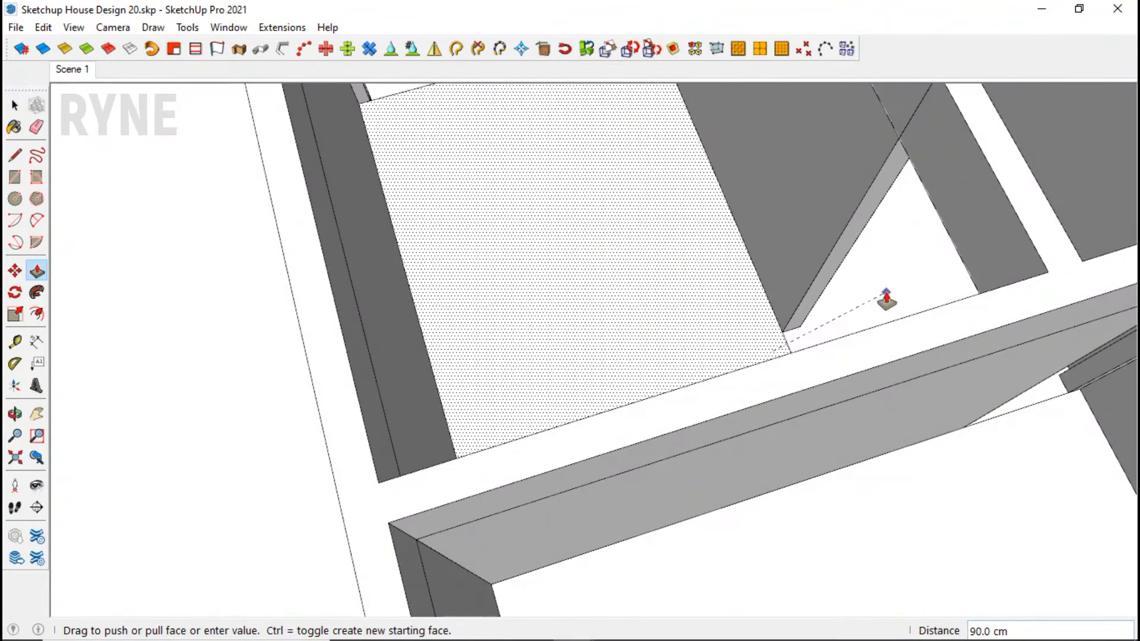
middle_click_drag(615, 342, 758, 438)
Step: Offset the floor's long inner edge and its adjacent short edge toward the inside of the room
key("space")
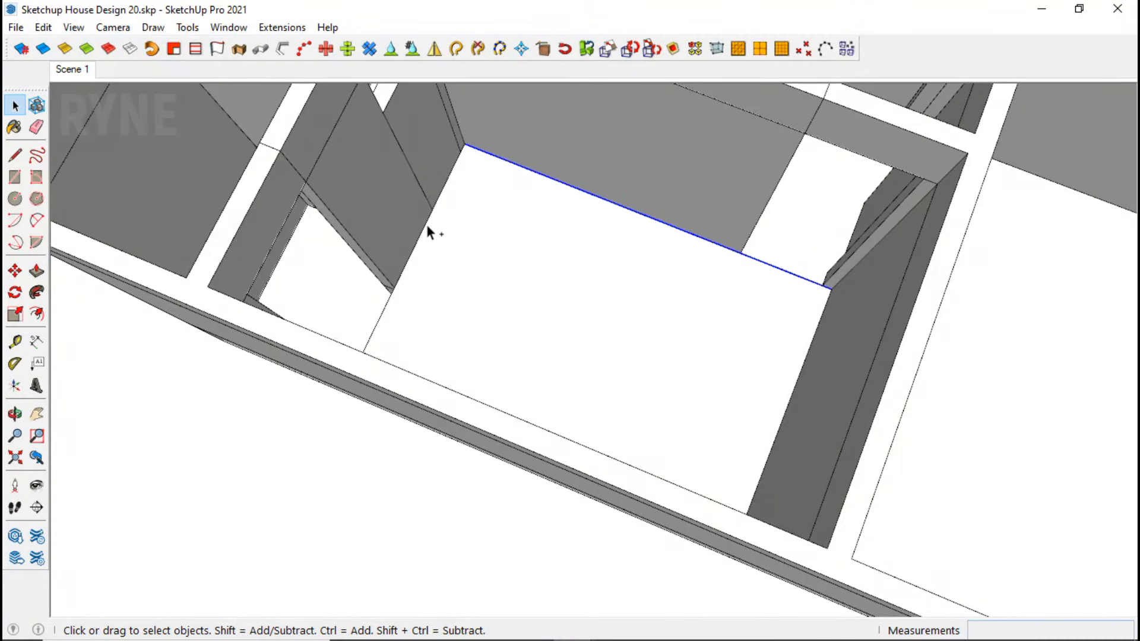
key("f")
left_click(553, 178)
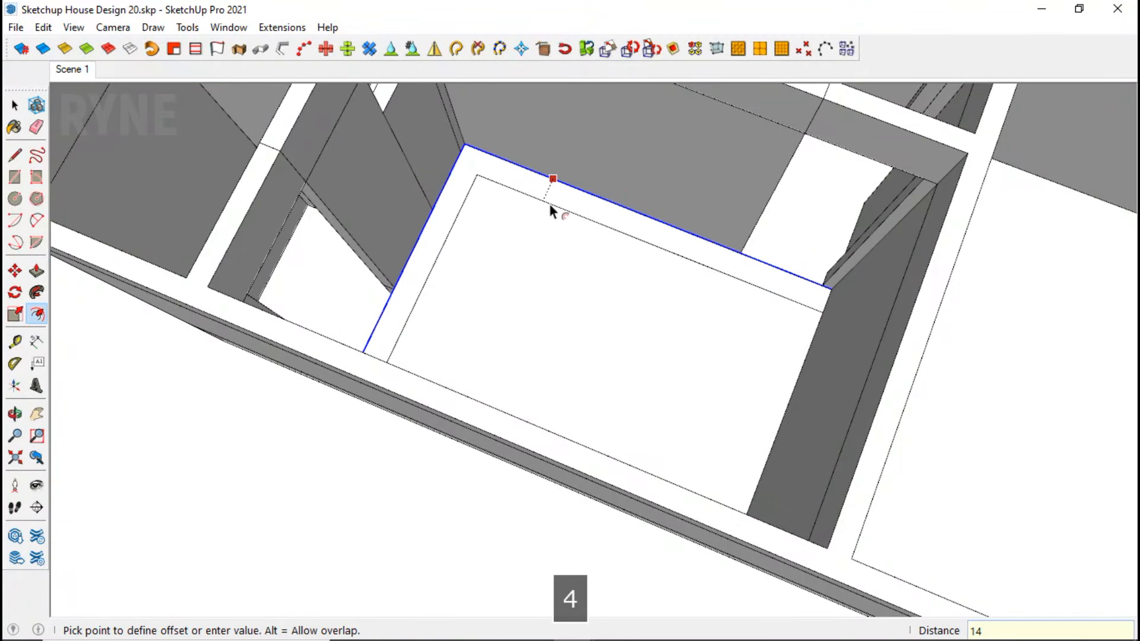
key("Return")
key("space")
Step: Move the shorter offset line closer to the neighbouring partition wall
left_click(524, 339)
middle_click_drag(524, 339, 581, 317)
key("m")
key("Return")
Step: Push the floor area enclosed by the offset lines down slightly and make the whole room floor a group
key("space")
key("p")
key("Return")
key("space")
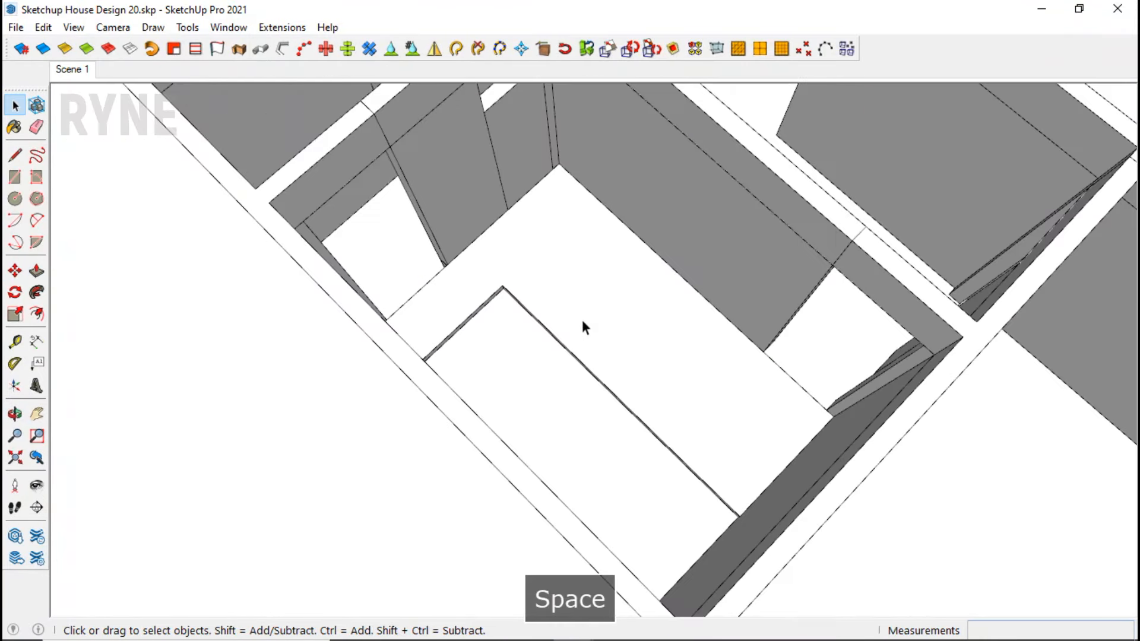
double_click(581, 318)
right_click(581, 317)
left_click(640, 245)
Step: Draw a 150 x 165 cm floor rectangle at the base of the small room next to the recessed floor
scroll(529, 370, "down", 3)
scroll(439, 341, "up", 5)
middle_click_drag(522, 369, 492, 305)
scroll(482, 285, "up", 2)
key("r")
middle_click_drag(611, 407, 649, 440)
left_click(483, 269)
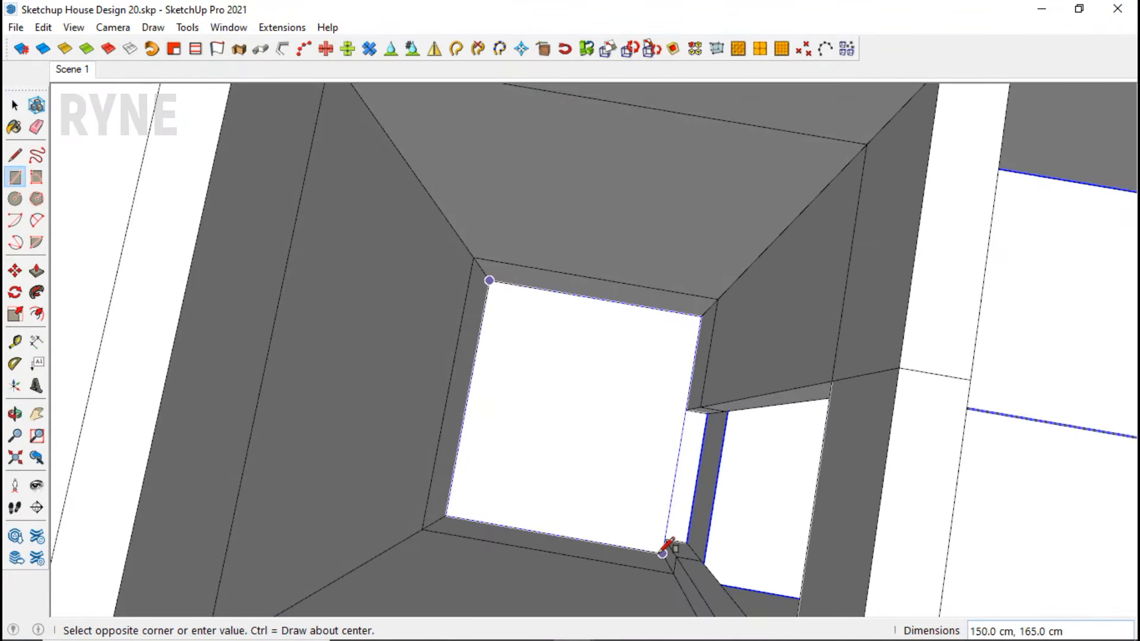
left_click(669, 542)
mouse_move(661, 529)
middle_mouse_down()
mouse_move(771, 504)
mouse_move(738, 438)
mouse_move(736, 364)
middle_mouse_up()
Step: Open the recessed floor group and draw an 80 x 89 cm rectangle on its side face at the small room's doorway
key("space")
left_click(738, 432)
key("r")
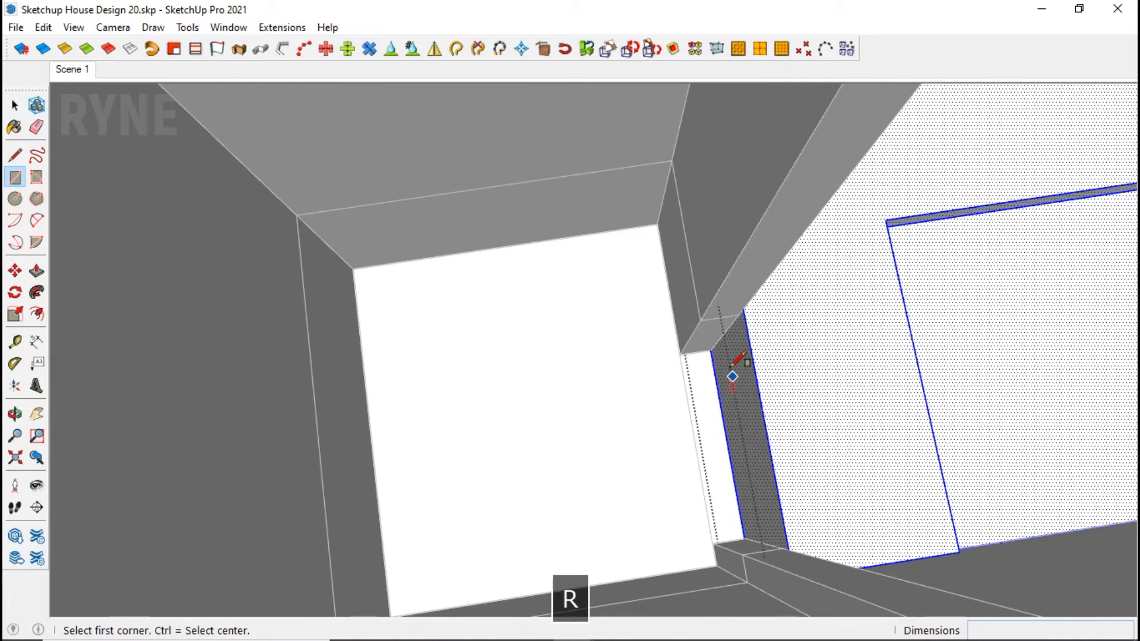
left_click(710, 350)
scroll(795, 538, "up", 3)
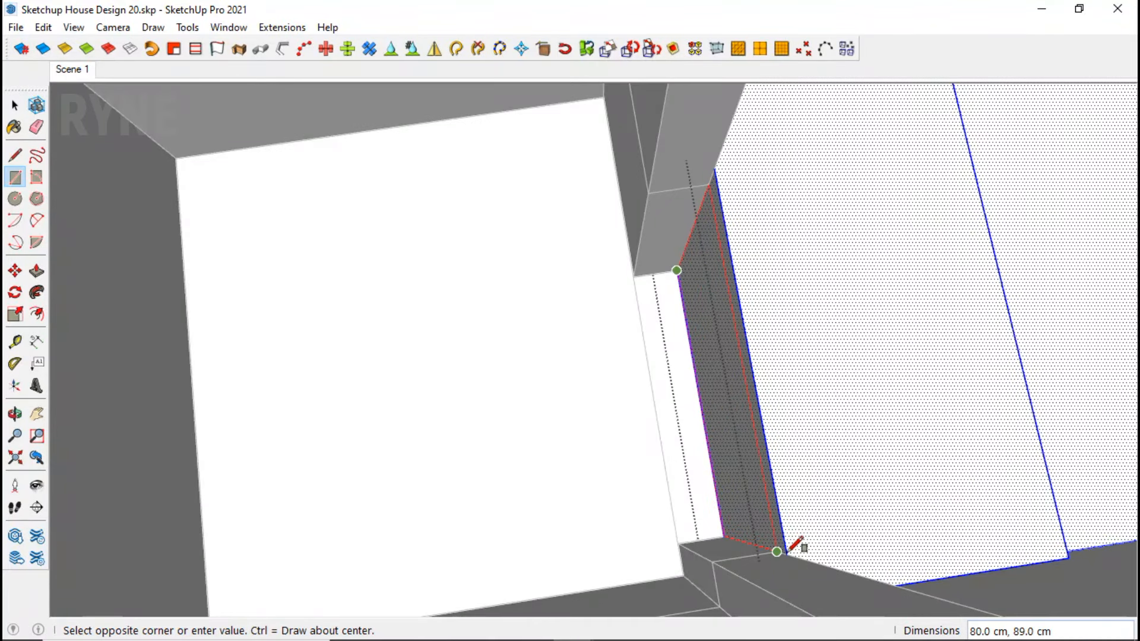
left_click(778, 549)
Step: Pull the doorway rectangle 15 cm through the wall thickness to form a threshold, and close the floor group
key("space")
key("p")
left_click(729, 361)
left_click(654, 179)
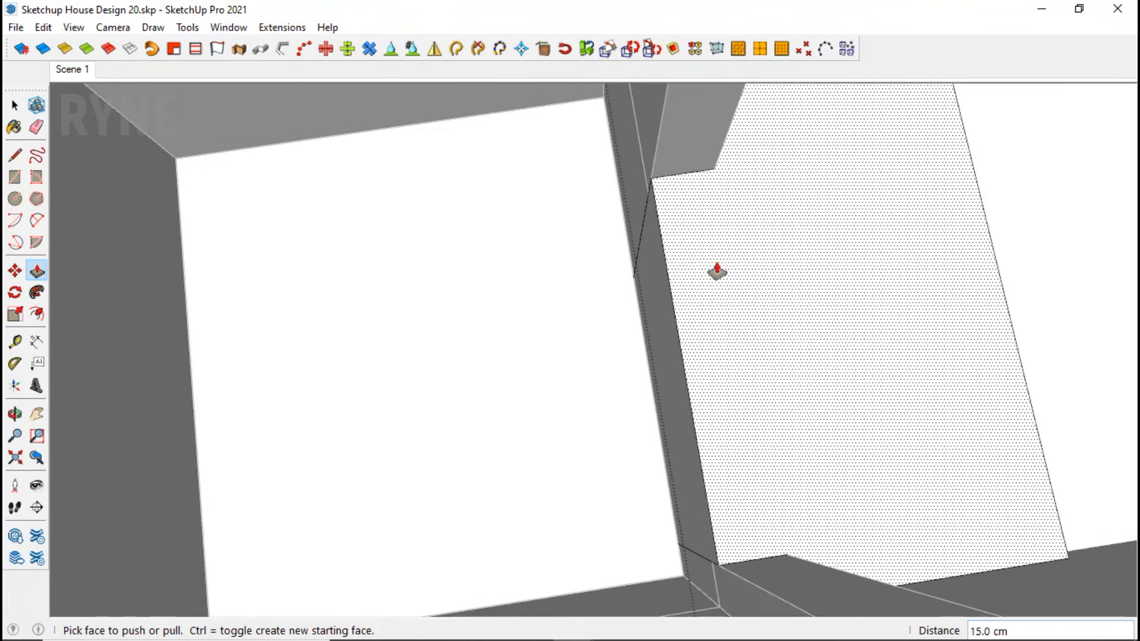
middle_click_drag(715, 269, 644, 321)
key("space")
key("Escape")
Step: Pull the small room's 150 x 165 cm floor up to the threshold and make it a group
double_click(642, 317)
key("p")
left_click(653, 325)
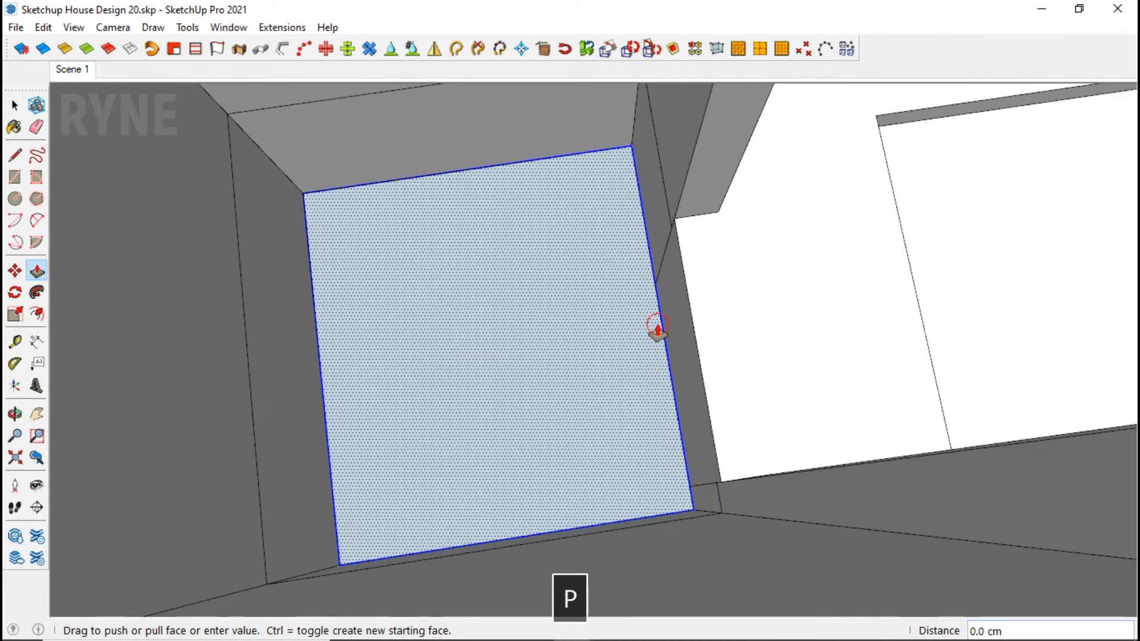
left_click(686, 304)
key("space")
right_click(626, 316)
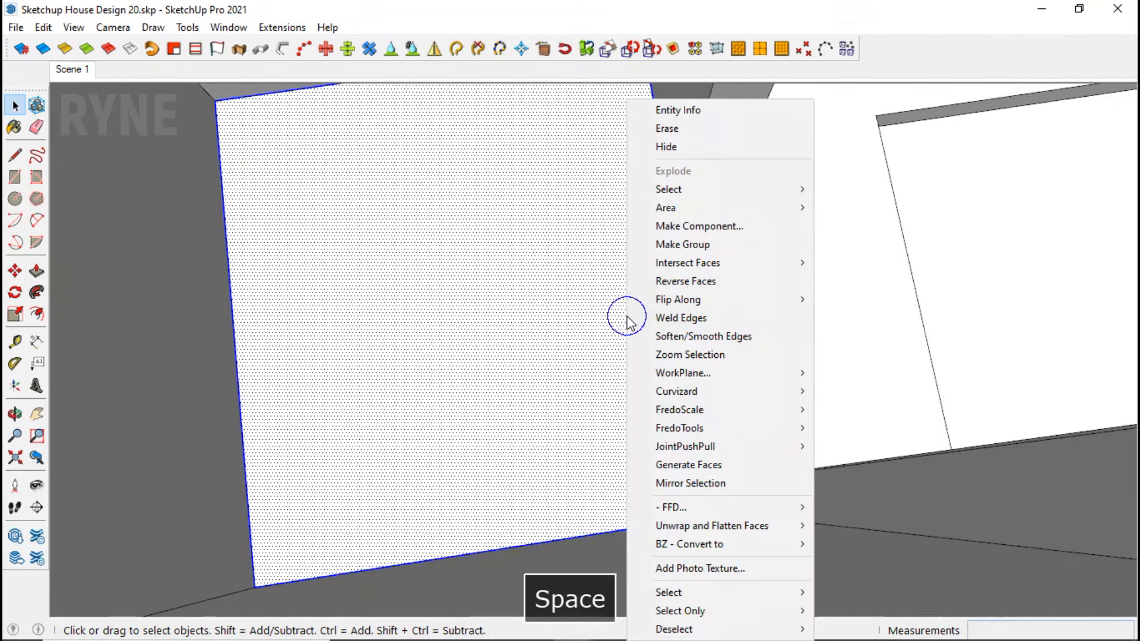
left_click(710, 239)
Step: Draw a 150 x 290 cm floor rectangle at the base of the remaining narrow room
scroll(704, 466, "down", 5)
middle_click_drag(708, 473, 992, 412)
scroll(479, 236, "up", 5)
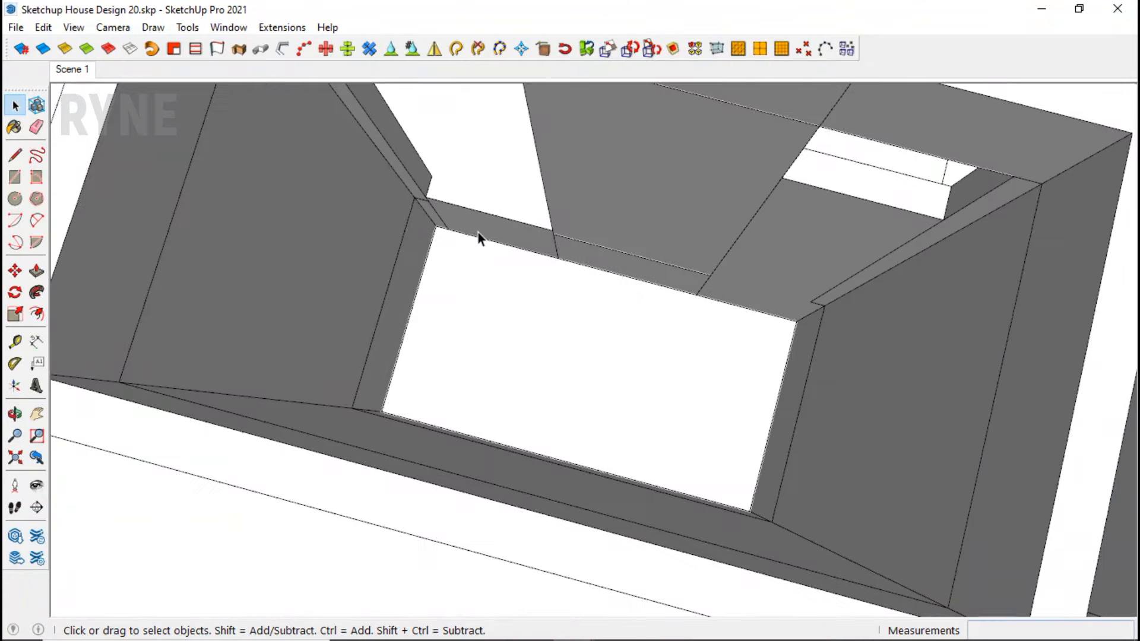
key("r")
scroll(653, 416, "down", 1)
left_click(776, 484)
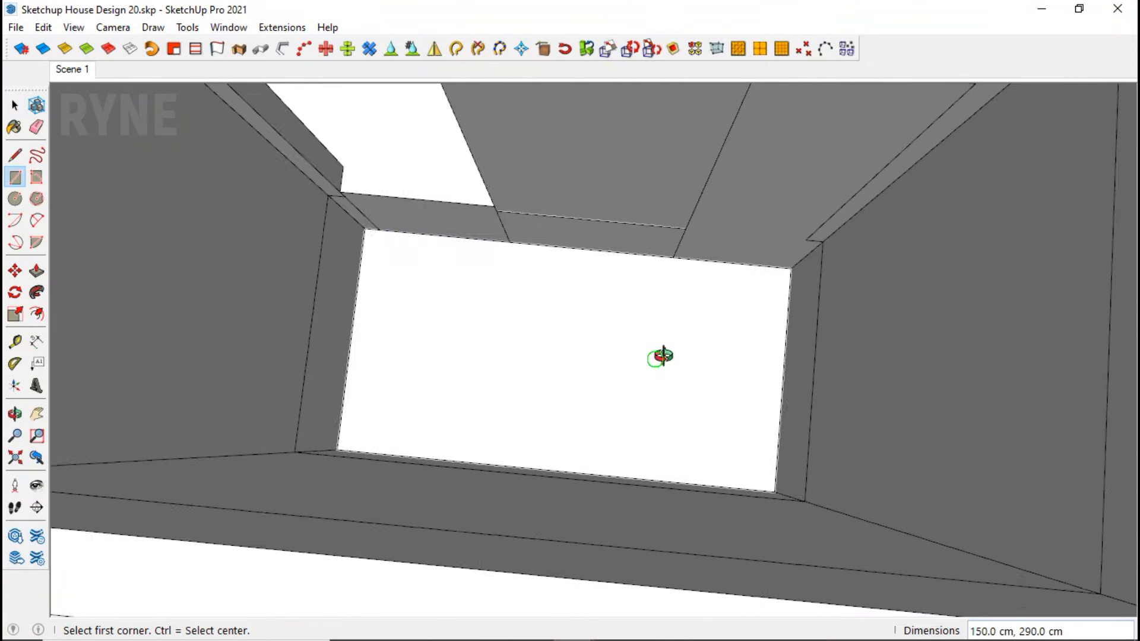
middle_click_drag(659, 354, 463, 285)
Step: Pull the narrow room's floor up 90 cm, level with the adjoining floor, and make it a group
key("p")
scroll(380, 280, "up", 3)
middle_click_drag(354, 239, 522, 275)
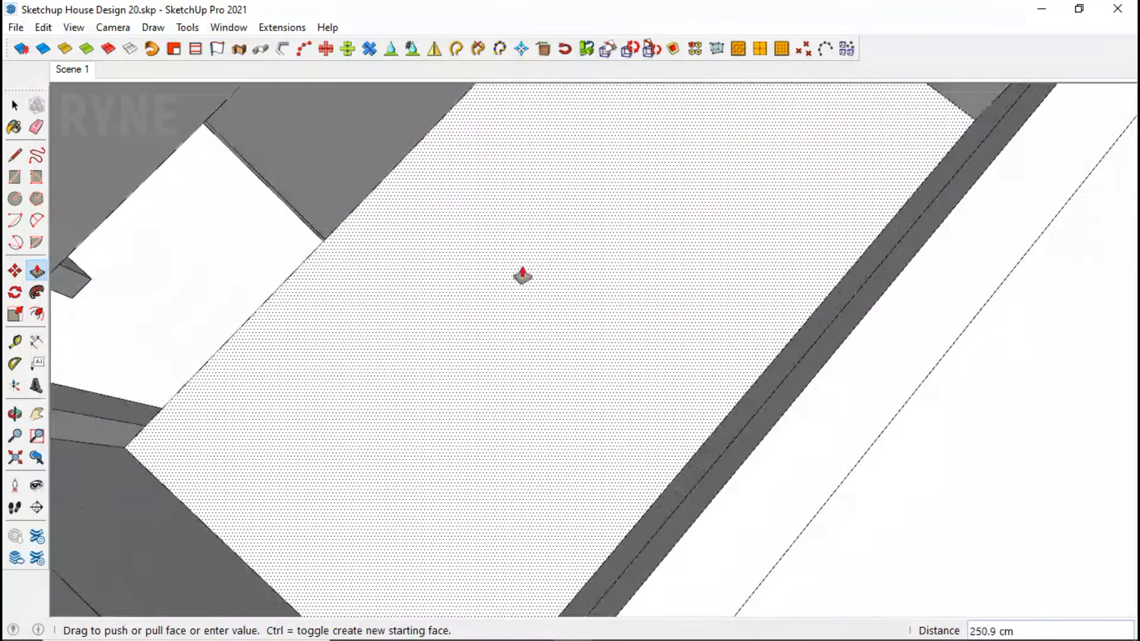
scroll(493, 299, "down", 5)
middle_click_drag(572, 229, 751, 172)
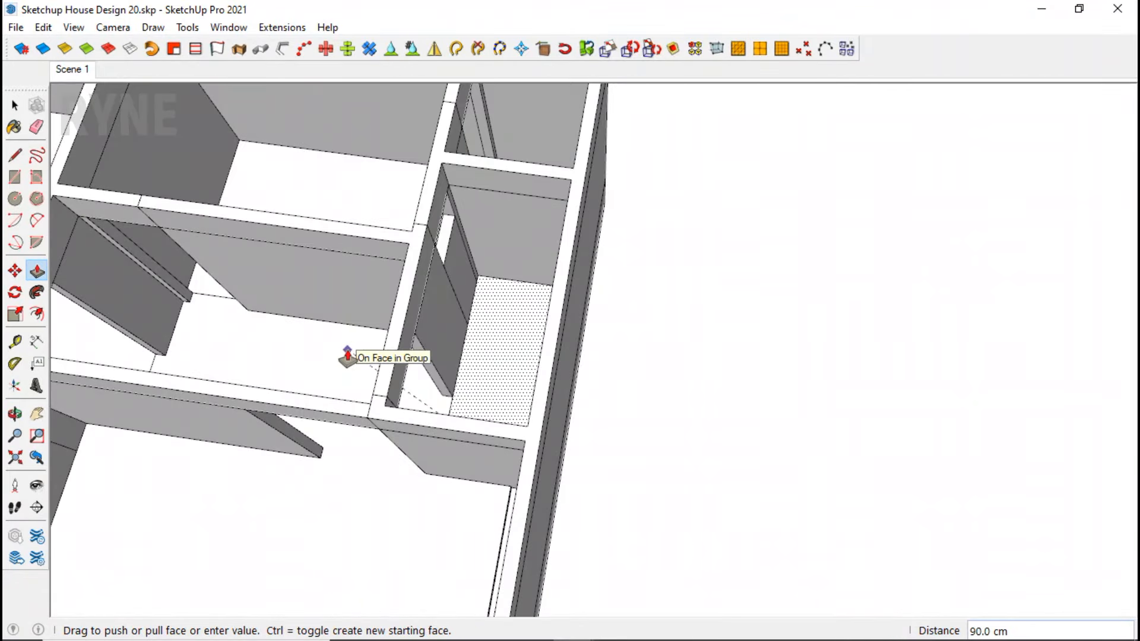
key("space")
right_click(533, 349)
left_click(594, 355)
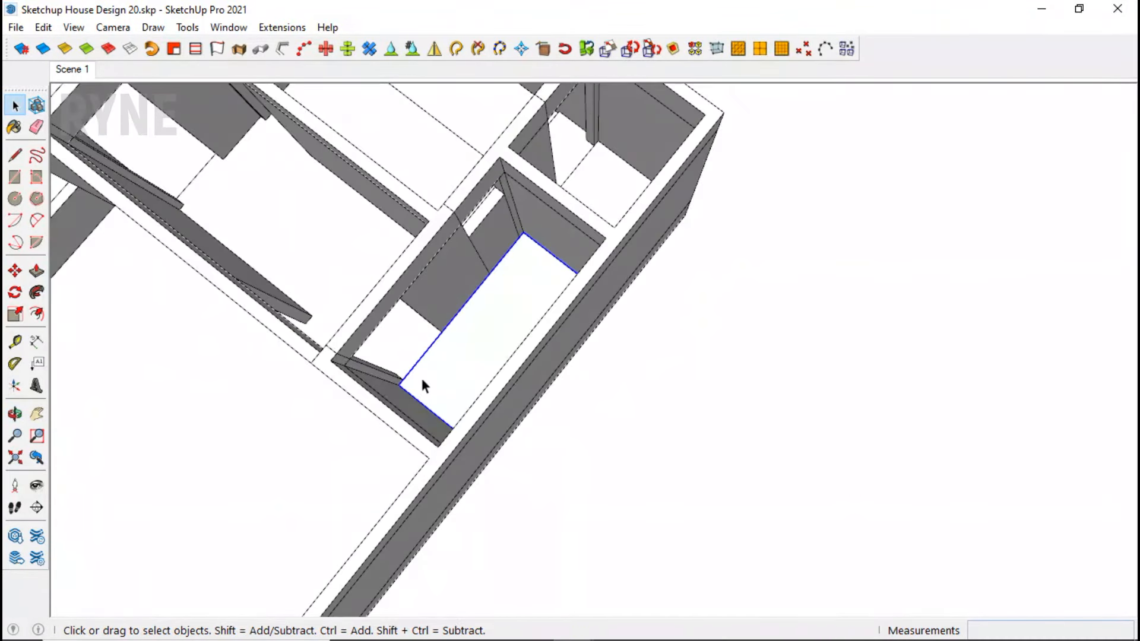
Step: Lower the top face of the narrow room's floor group by 2 cm and close the group
key("p")
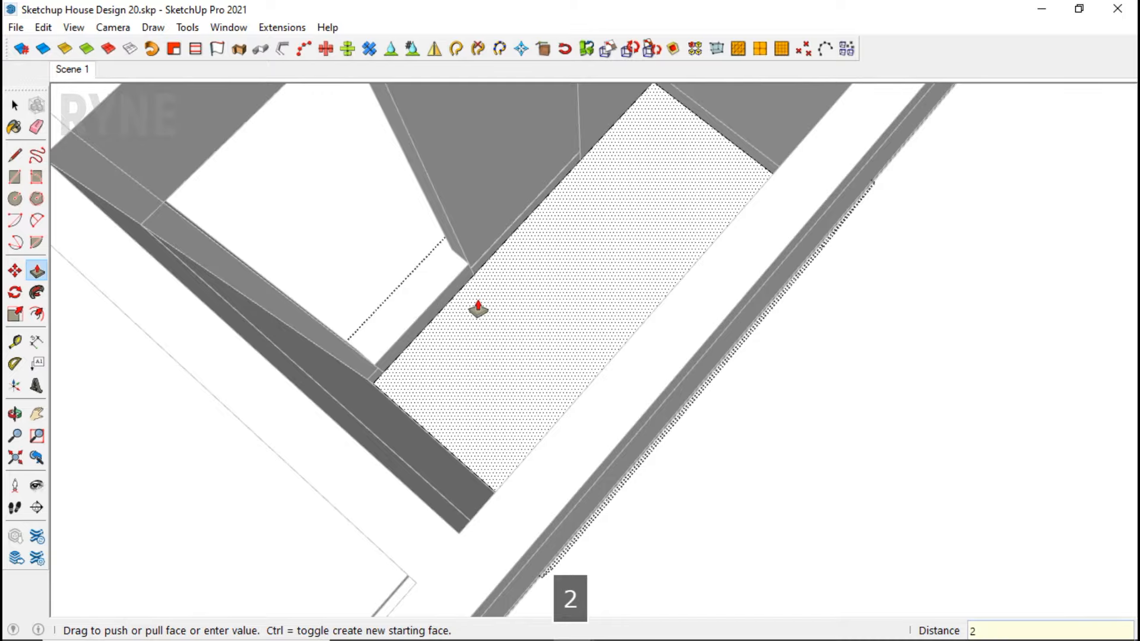
key("Return")
key("space")
key("Escape")
Step: Open the wall group and pull the front end face of one long side wall forward past the front wall
middle_click_drag(473, 265, 235, 304)
scroll(778, 180, "down", 6)
scroll(235, 304, "up", 2)
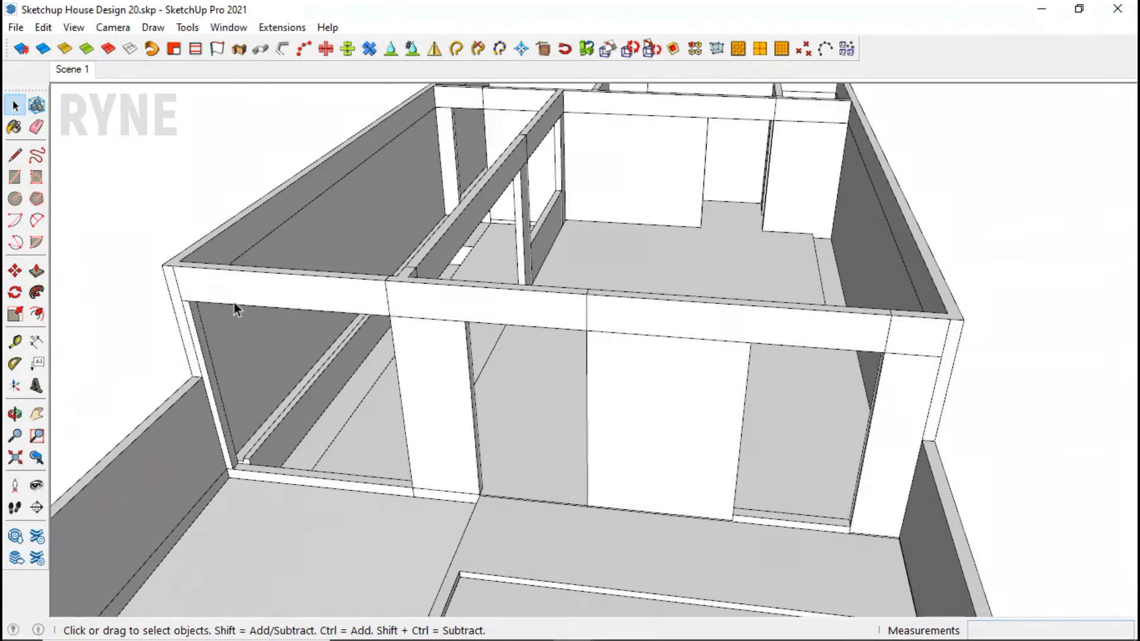
triple_click(209, 293)
scroll(209, 293, "up", 2)
key("p")
left_click(168, 303)
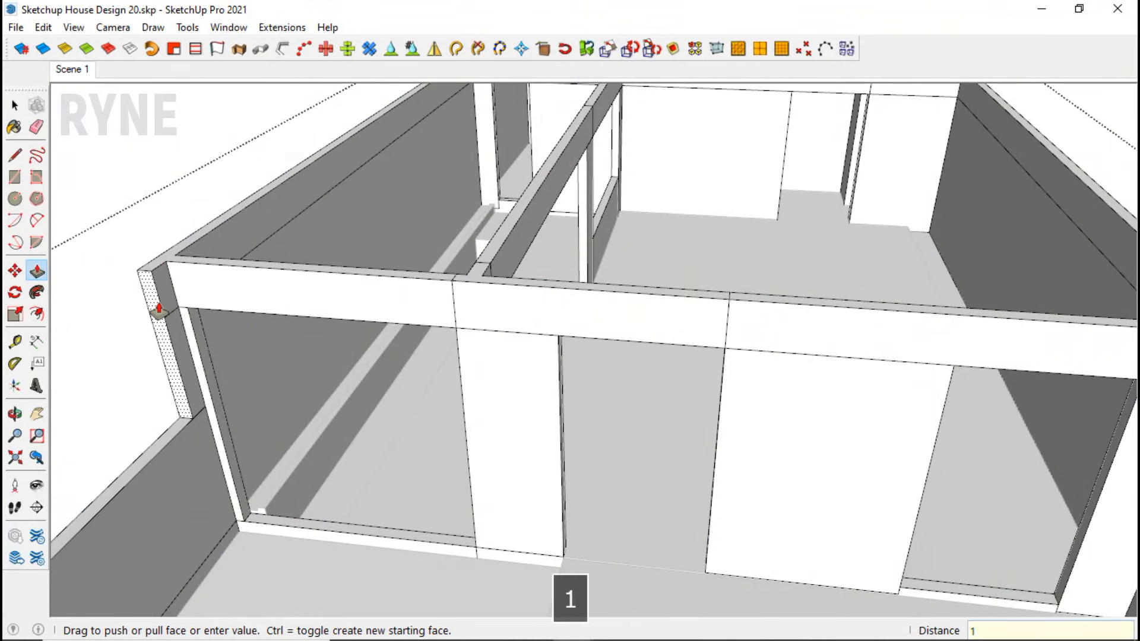
key("Return")
Step: Extend the front end of the opposite long side wall forward by the same distance
scroll(179, 317, "down", 3)
middle_click_drag(683, 339, 550, 358)
scroll(543, 357, "up", 2)
double_click(537, 351)
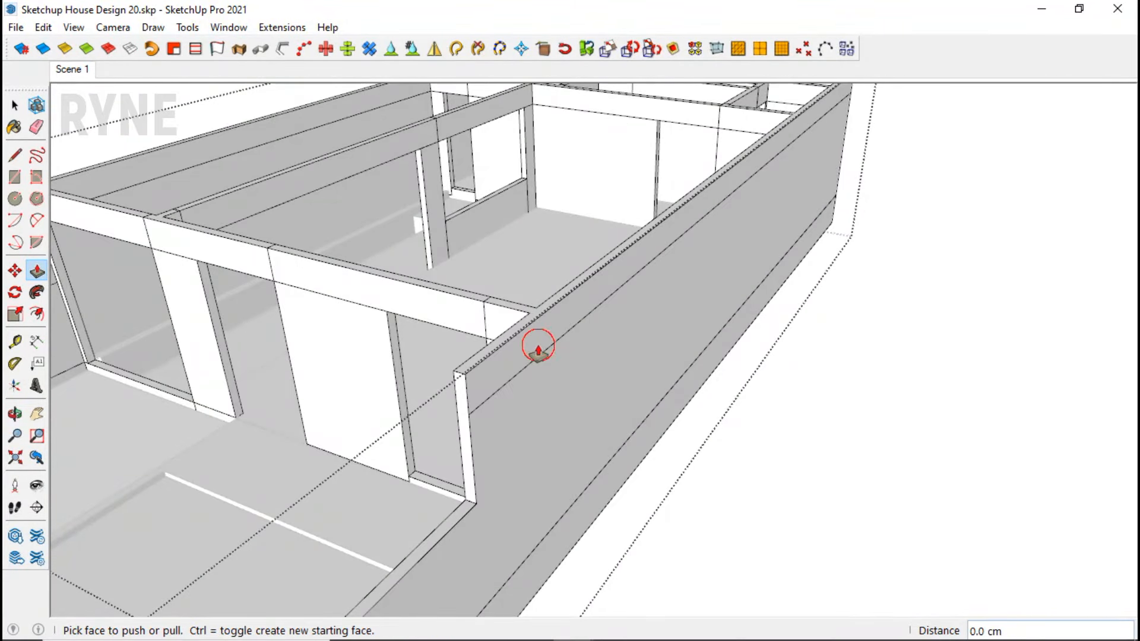
Step: Close the wall group, draw a rectangle spanning the tops of both side walls' front extensions, and give it about 20 cm thickness as a roof slab
scroll(534, 350, "down", 3)
middle_click_drag(404, 332, 460, 341)
key("Escape")
scroll(295, 331, "up", 2)
key("r")
scroll(276, 295, "up", 2)
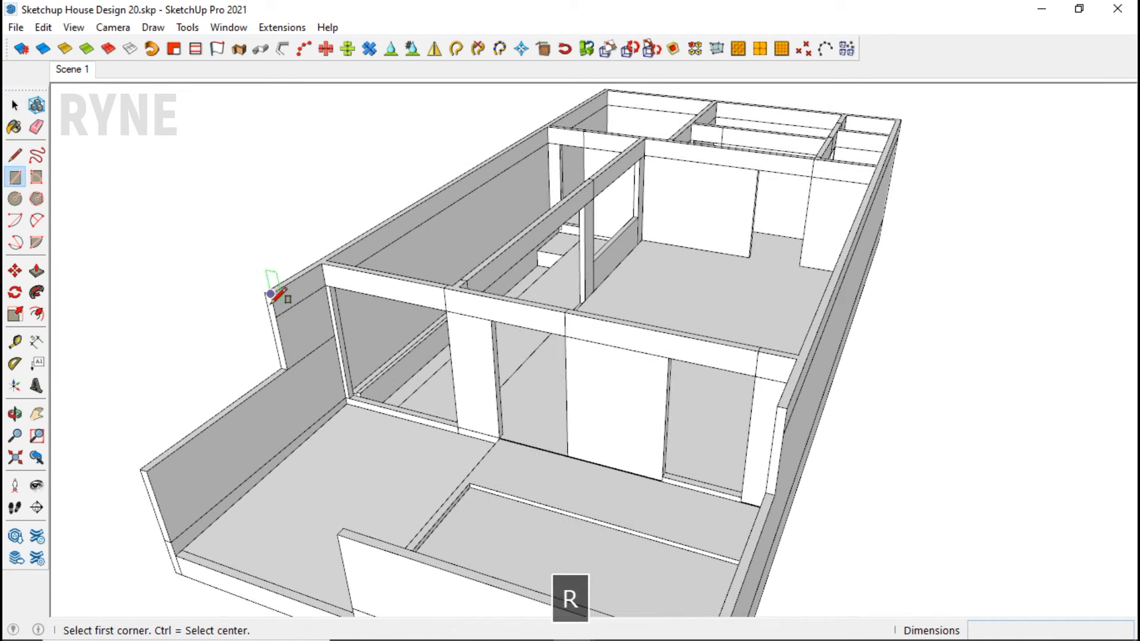
left_click(804, 356)
key("space")
key("p")
left_click(336, 299)
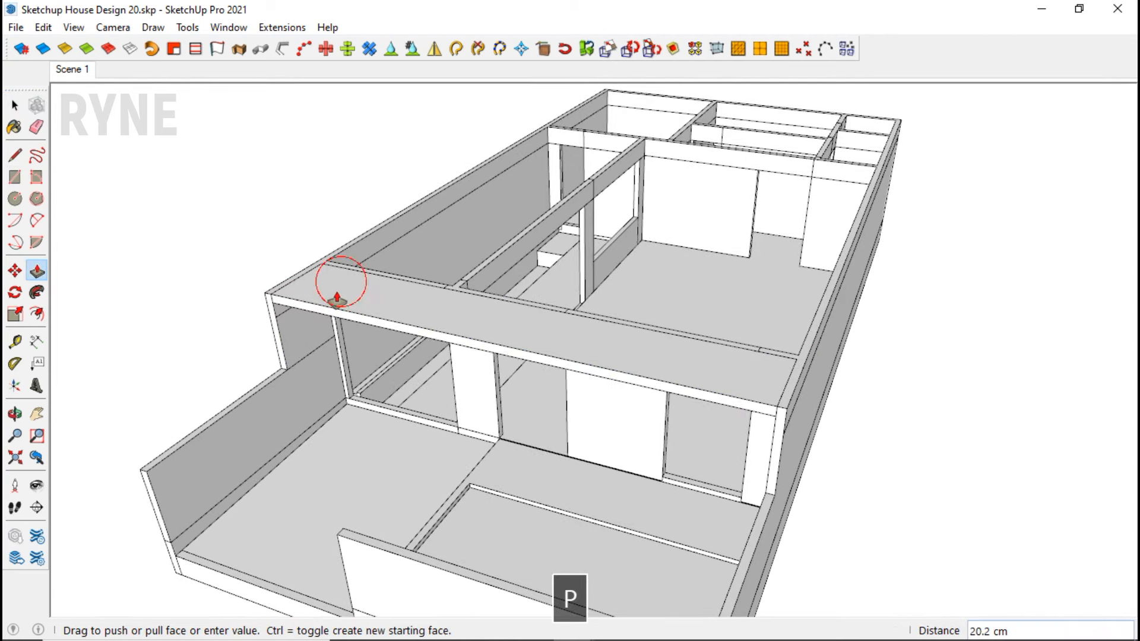
Step: Split the roof slab's front face near its porch end and pull that end section forward over the porch, extending it a further 60 cm
key("l")
scroll(333, 306, "up", 2)
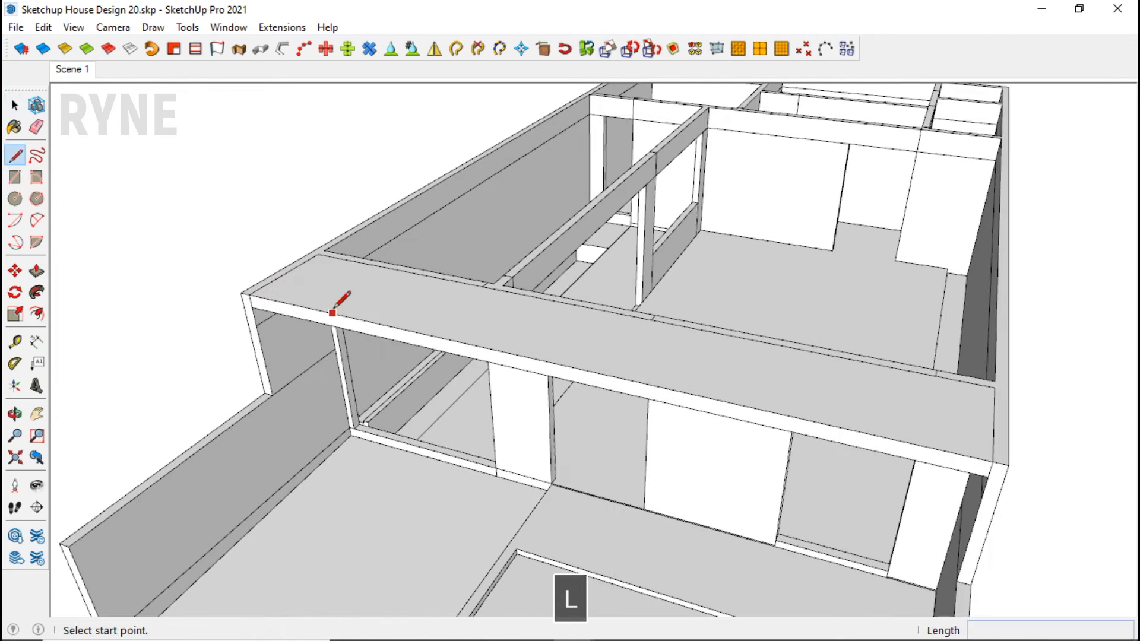
left_click(334, 326)
key("space")
scroll(323, 325, "down", 3)
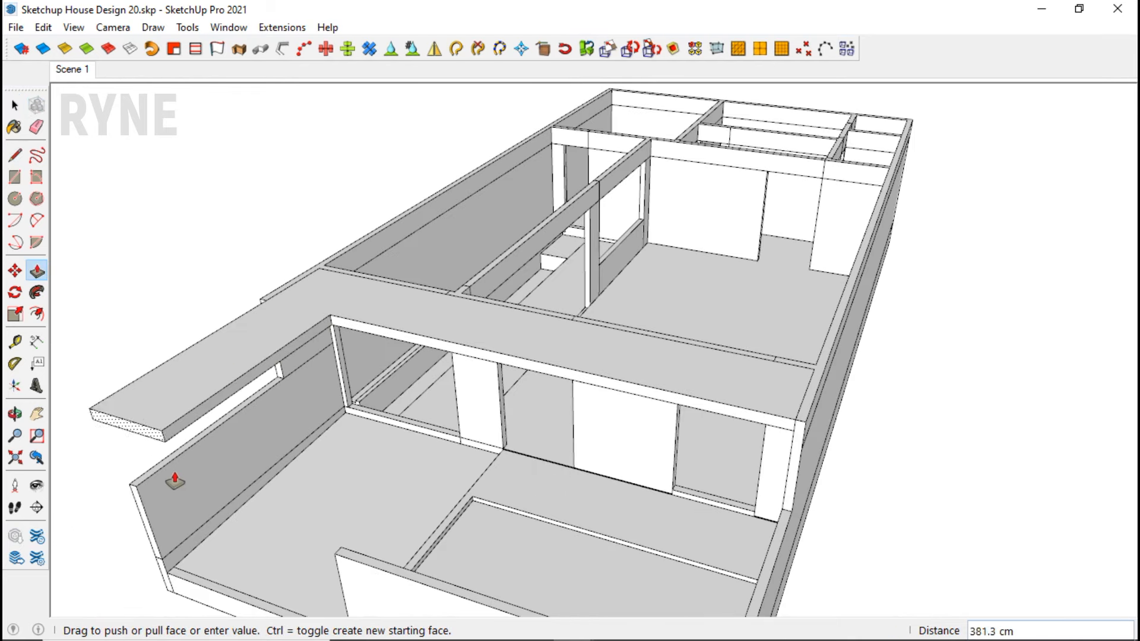
type("60")
key("Return")
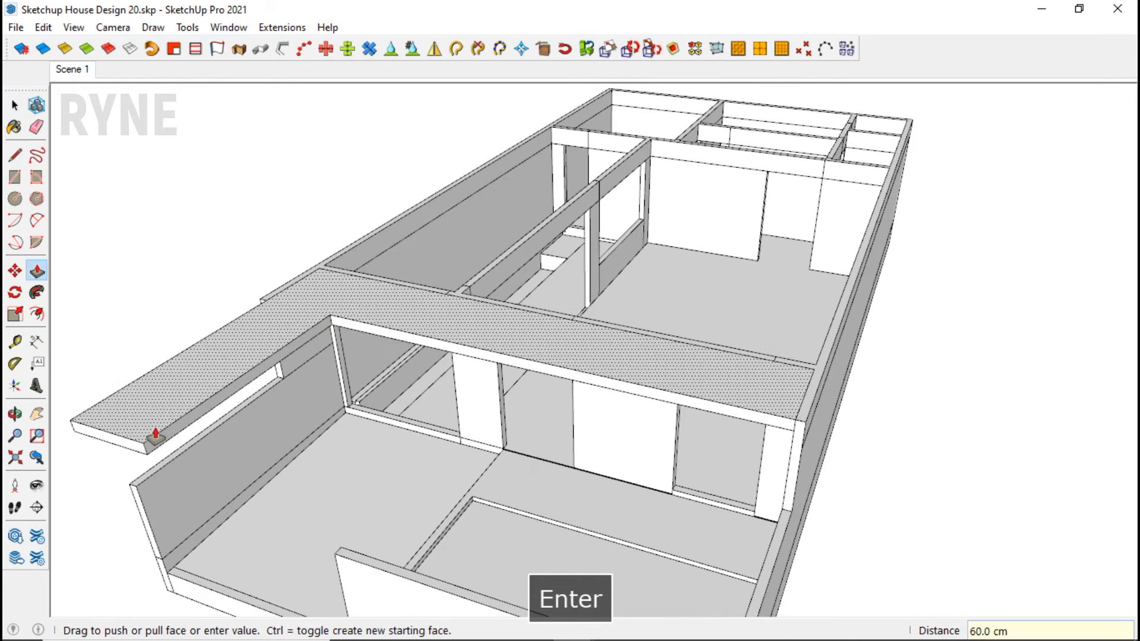
Step: Pull the inner side face of the porch roof section across to the end of the low front wall and make the slab a group
left_click(175, 429)
scroll(183, 429, "down", 1)
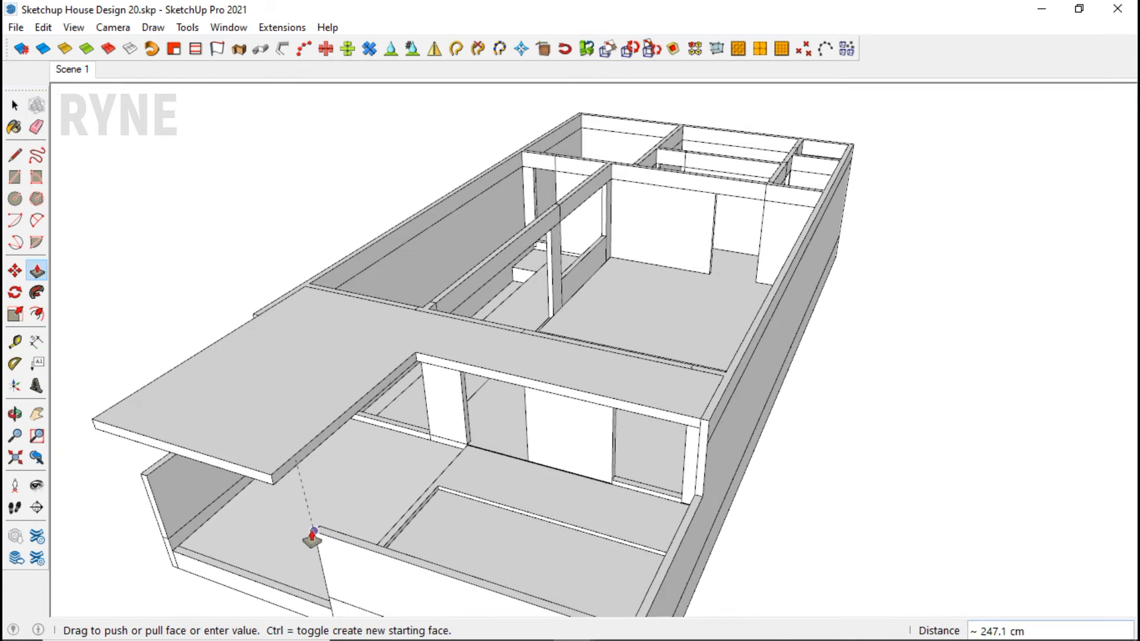
left_click(394, 536)
key("space")
triple_click(331, 415)
middle_click_drag(331, 415, 377, 415)
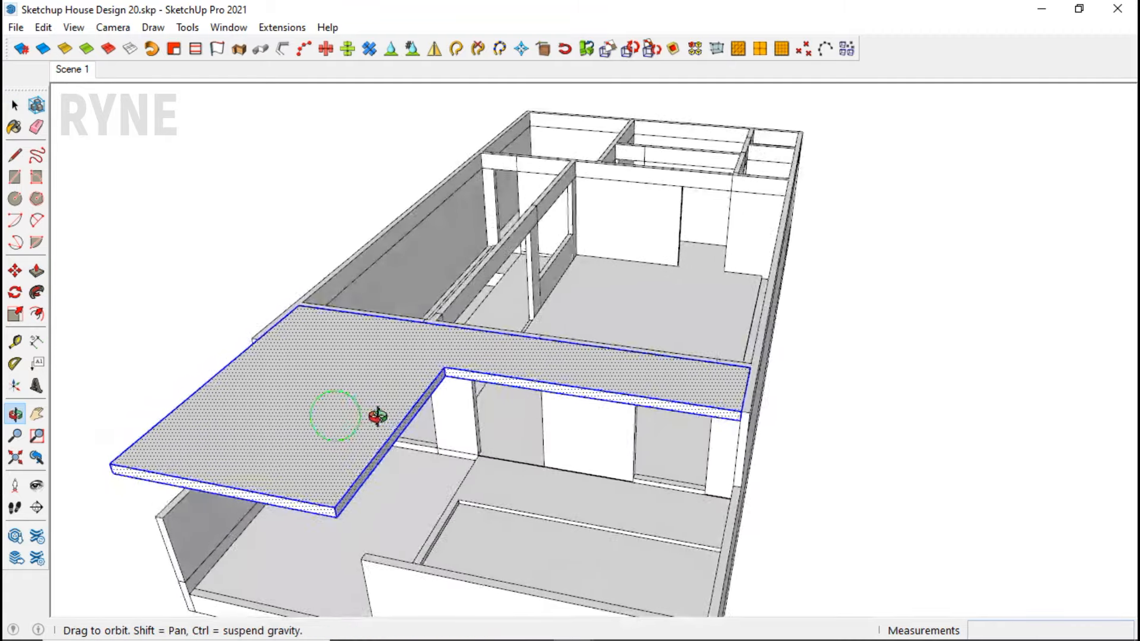
right_click(378, 415)
left_click(458, 268)
Step: Open the roof slab group and offset the top face's outline inward by 120 cm
middle_click_drag(699, 298, 450, 412)
scroll(450, 412, "up", 2)
key("f")
left_click(443, 404)
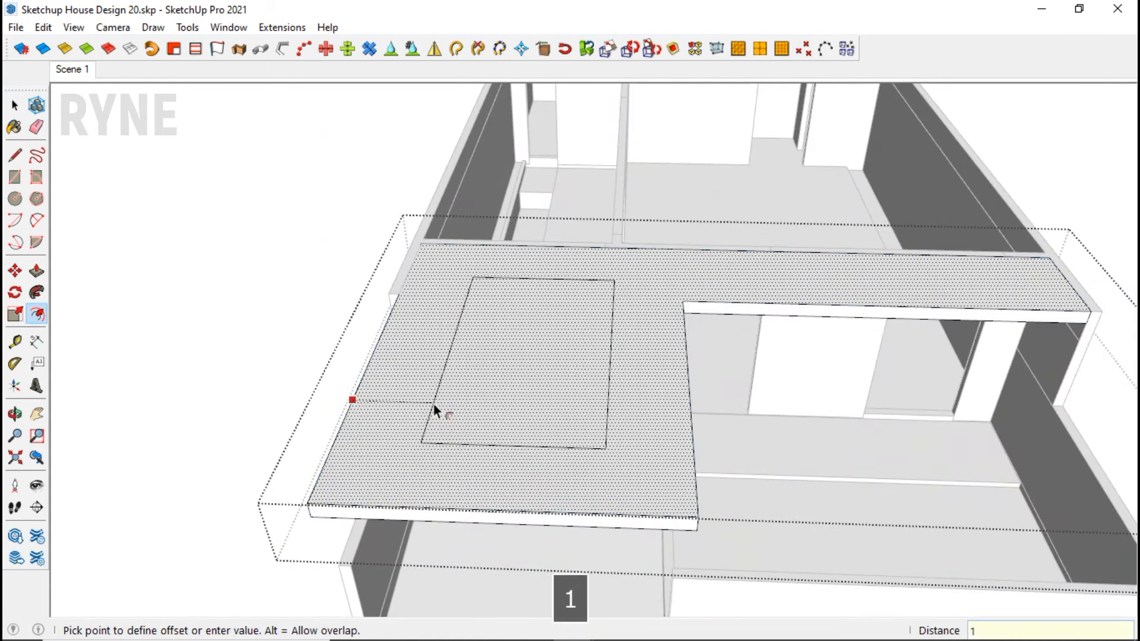
type("20")
key("Return")
Step: Draw a line across the offset rectangle 100 cm from its front edge and erase the remaining outline behind it
key("space")
scroll(437, 457, "up", 3)
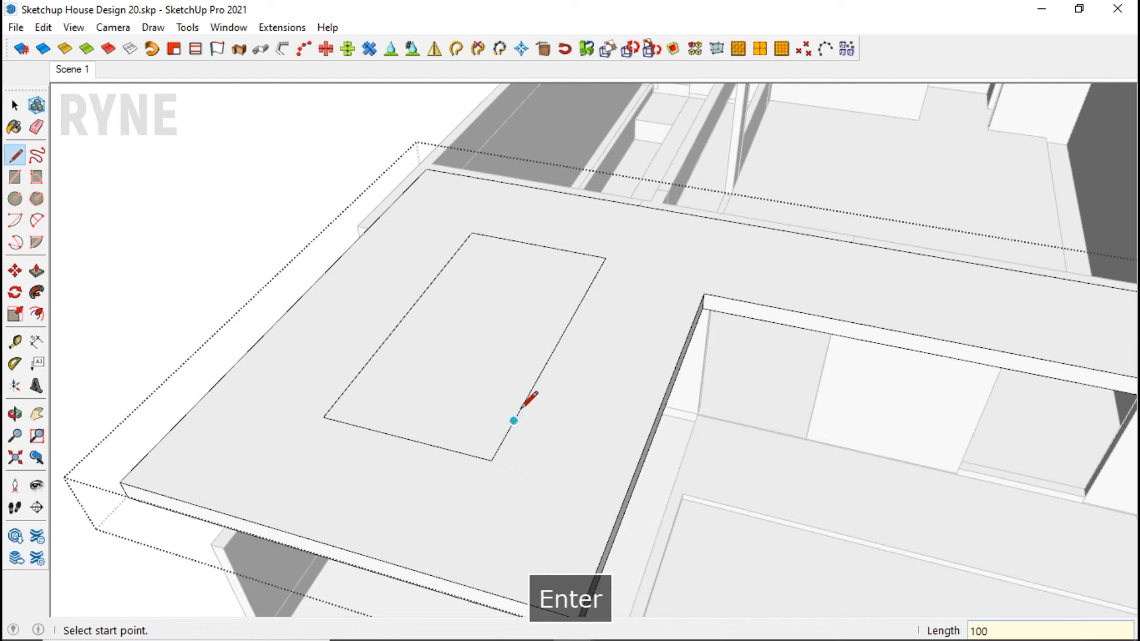
left_click(533, 385)
left_click(380, 349)
key("space")
key("e")
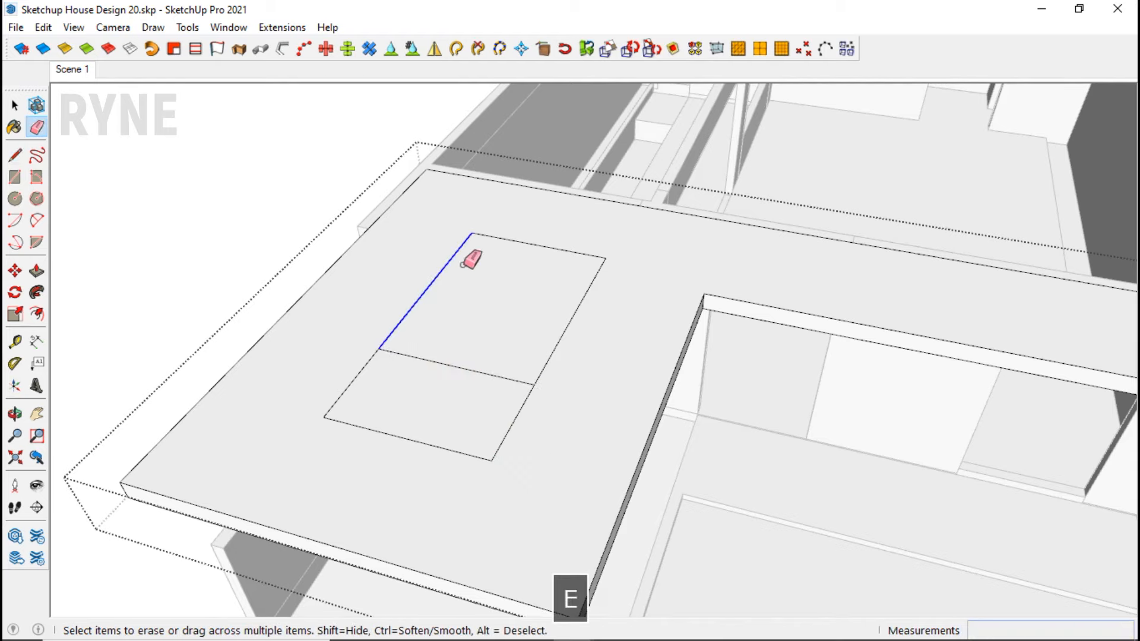
Step: Push the small rectangle 20 cm down through the porch roof slab to cut an opening, and close the group
key("p")
left_click(428, 383)
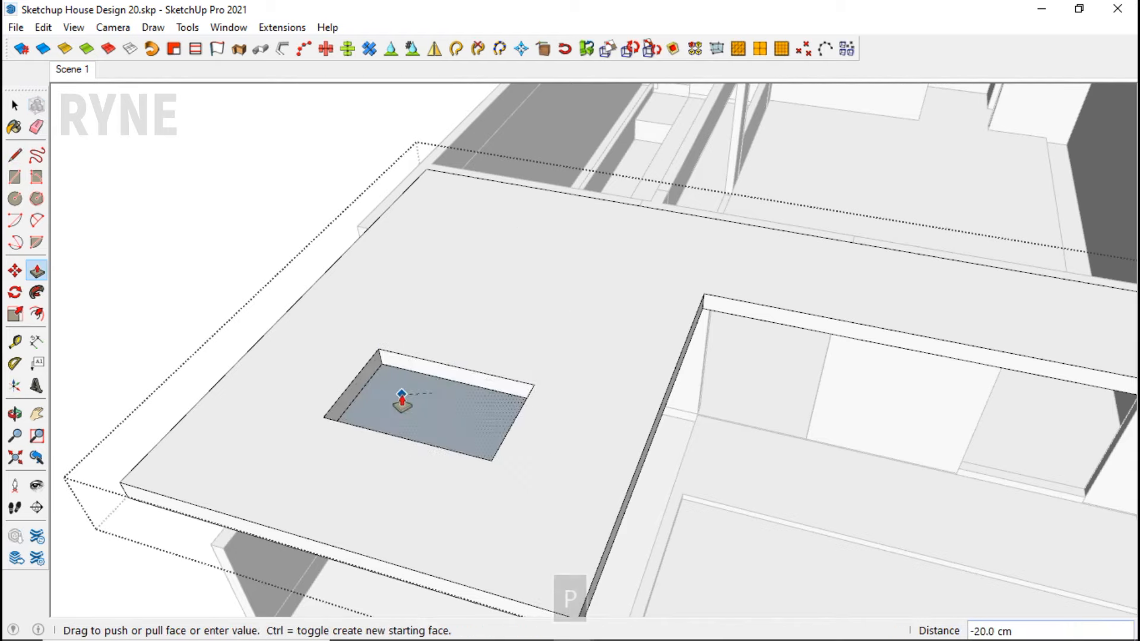
left_click(402, 399)
key("space")
scroll(496, 309, "down", 2)
key("Escape")
Step: Draw a 15 cm post base on the end of the low front wall, pull it up to the roof slab's underside, and group it
middle_click_drag(546, 464, 585, 404)
scroll(588, 490, "up", 3)
middle_click_drag(592, 463, 487, 496)
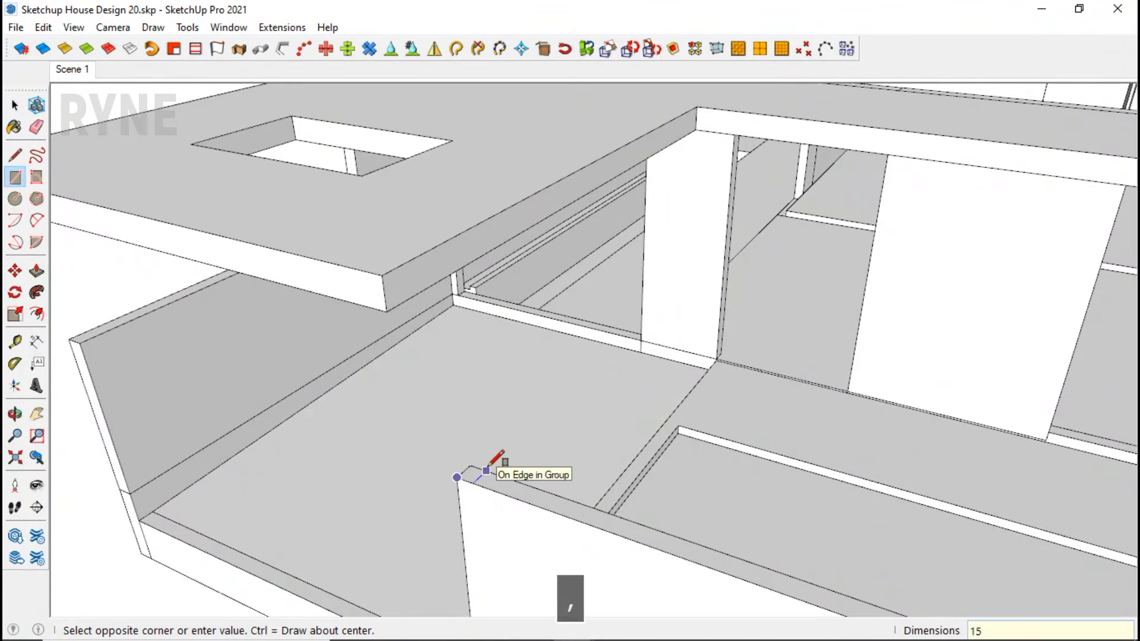
key("p")
left_click(479, 475)
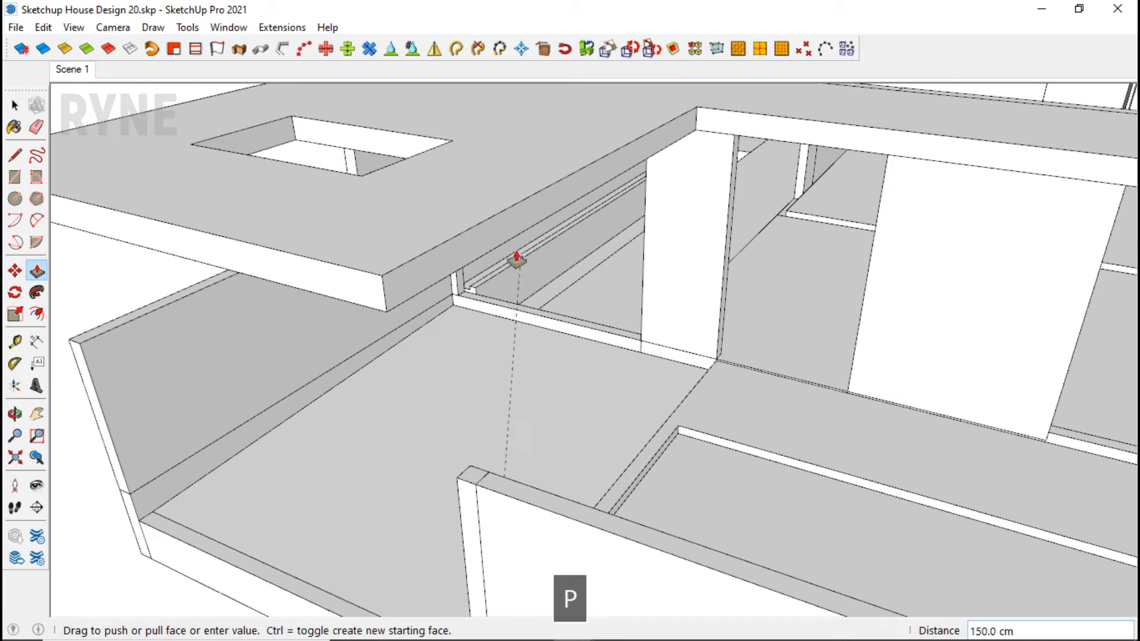
left_click(475, 296)
key("space")
right_click(465, 307)
left_click(637, 239)
Step: Copy the post onto the front end of the opposite porch side wall
key("m")
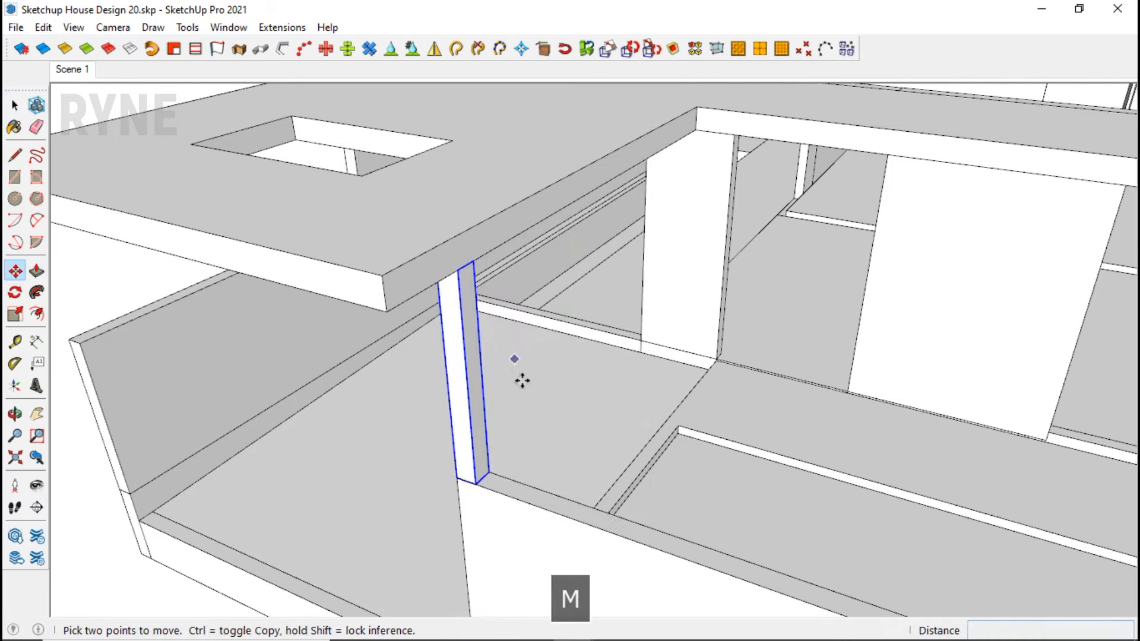
key("ctrl")
left_click(475, 482)
left_click(91, 347)
key("space")
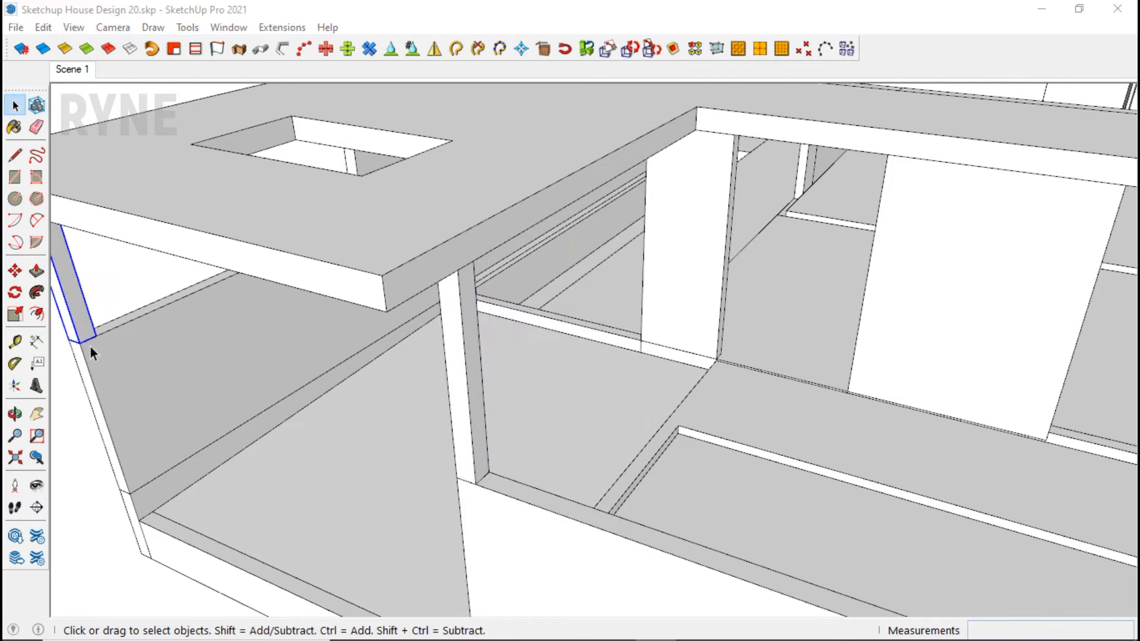
Step: Unhide all hidden objects to bring back the floor plan groups
middle_click_drag(90, 346, 90, 347)
scroll(140, 336, "down", 10)
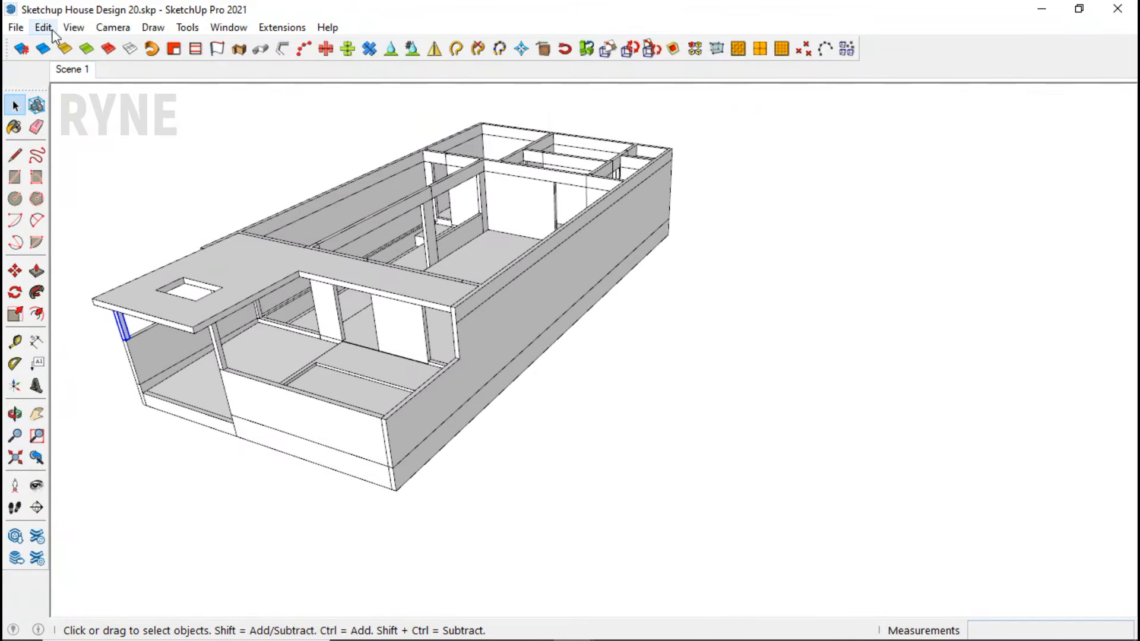
left_click(42, 28)
mouse_move(83, 282)
left_click(314, 323)
middle_click_drag(438, 369, 516, 345)
Step: Open the upper-floor plan group, select its wall outlines, copy them, and close the group
left_click(651, 351)
scroll(652, 351, "down", 5)
double_click(623, 410)
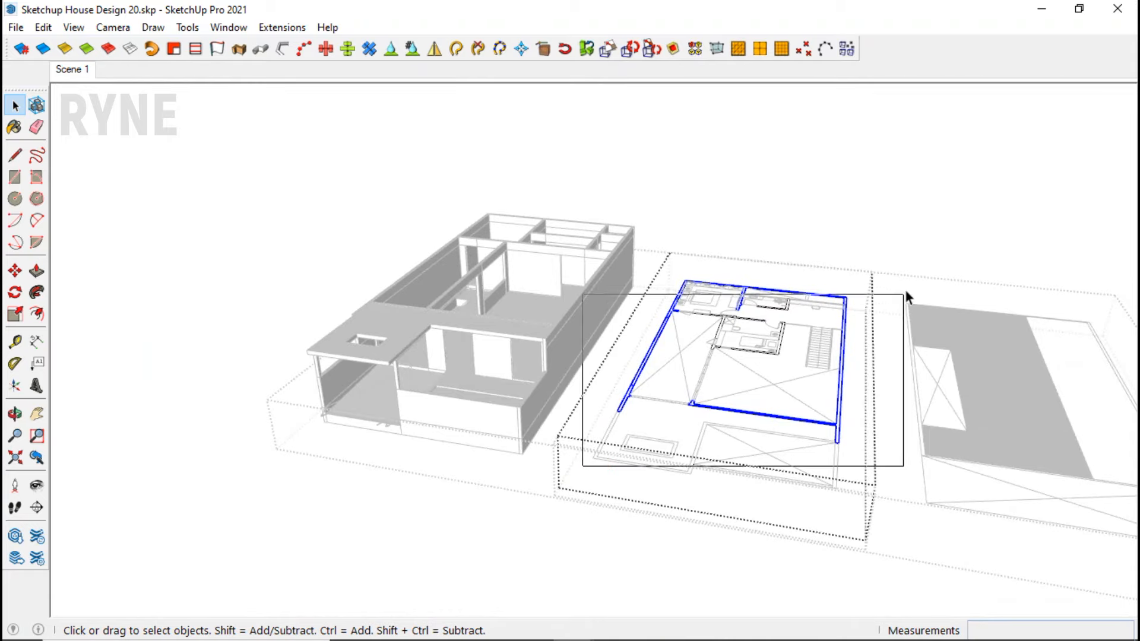
scroll(872, 273, "up", 1)
left_click(42, 27)
left_click(70, 108)
key("space")
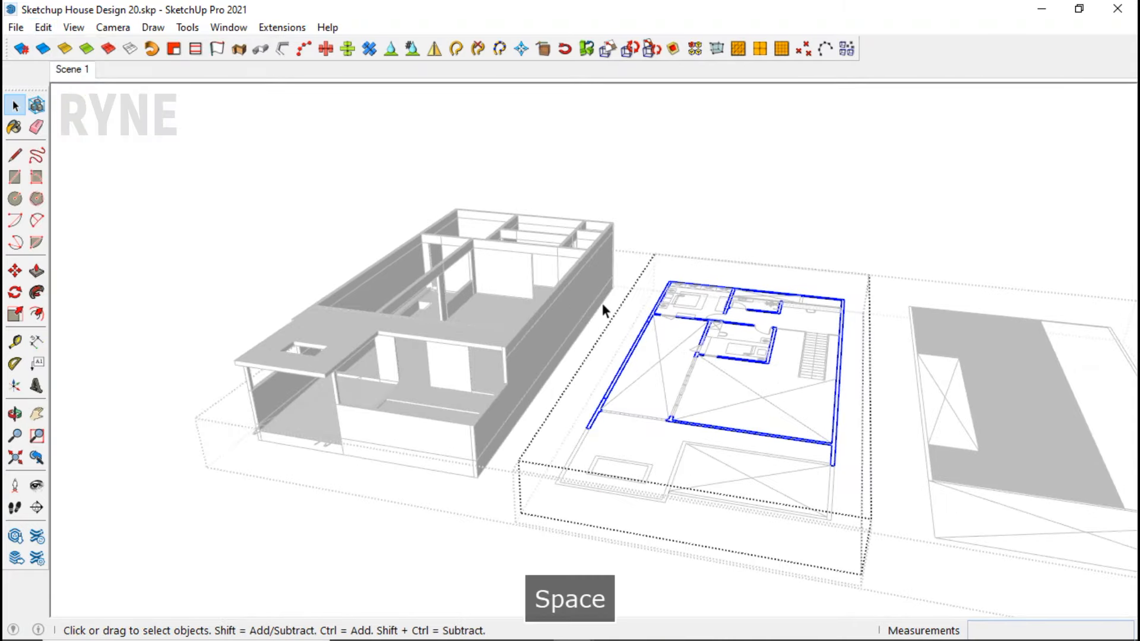
key("Escape")
key("Escape")
Step: Hide the floor plans and paste the copied wall outlines in place
right_click(661, 312)
left_click(712, 83)
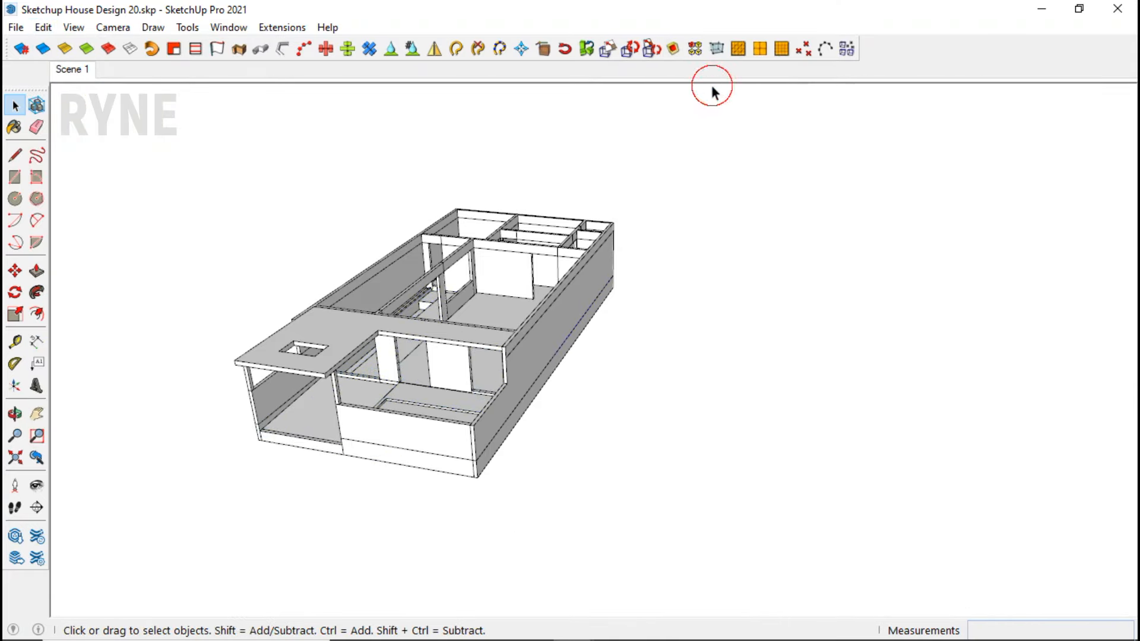
left_click(44, 28)
left_click(117, 143)
Step: Move the pasted wall outlines vertically up to the level of the roof slab's top
scroll(582, 356, "up", 3)
key("m")
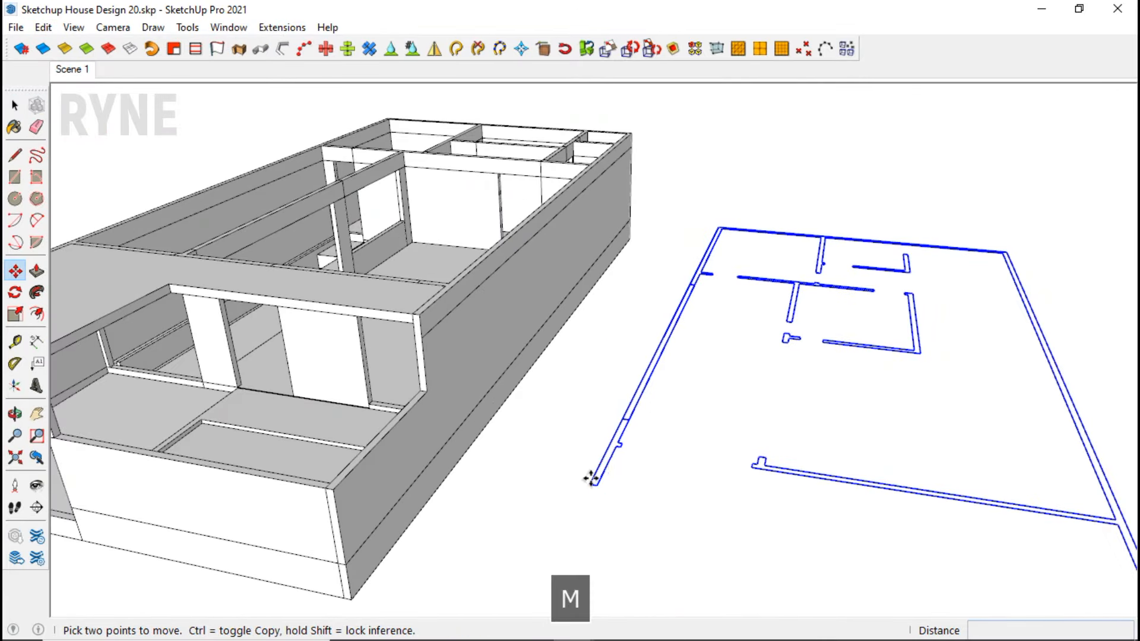
left_click(591, 478)
key("Up")
left_click(420, 315)
key("space")
scroll(560, 484, "down", 3)
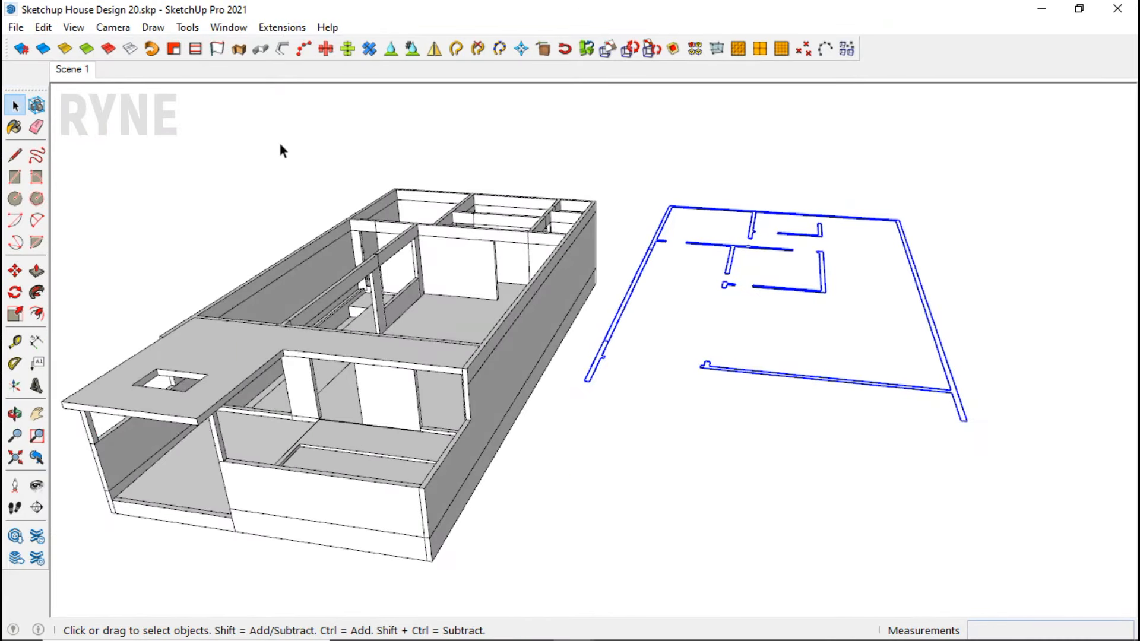
Step: Extrude the upper-floor wall outlines up the blue axis in three successive stages of 15, 270 and 378 cm
scroll(564, 387, "up", 2)
middle_click_drag(570, 399, 615, 349)
scroll(619, 349, "up", 2)
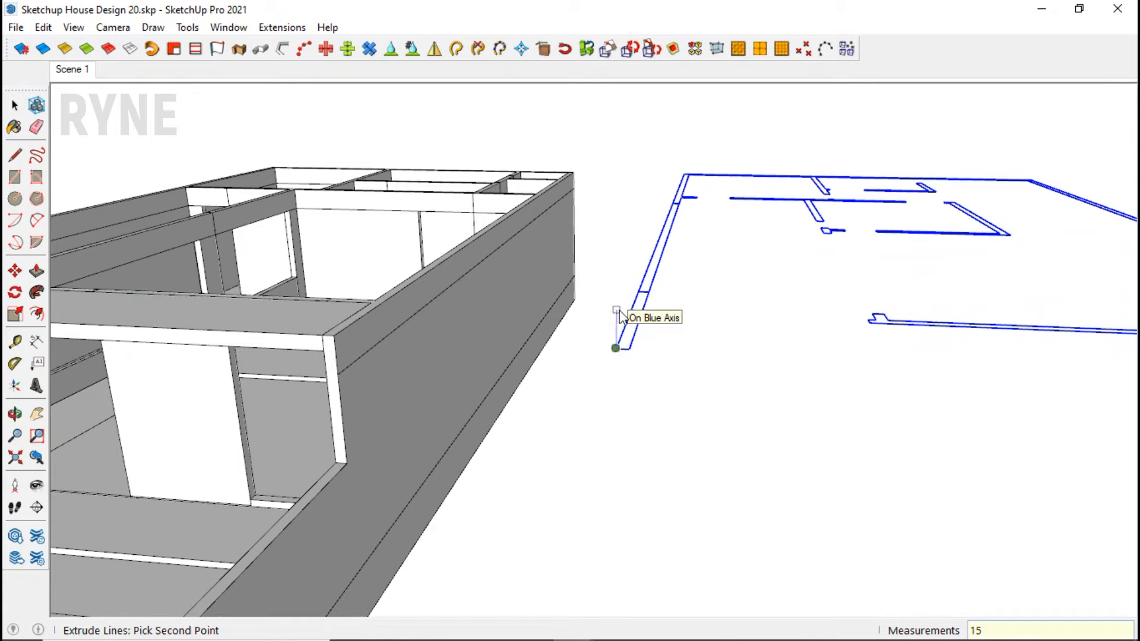
key("Return")
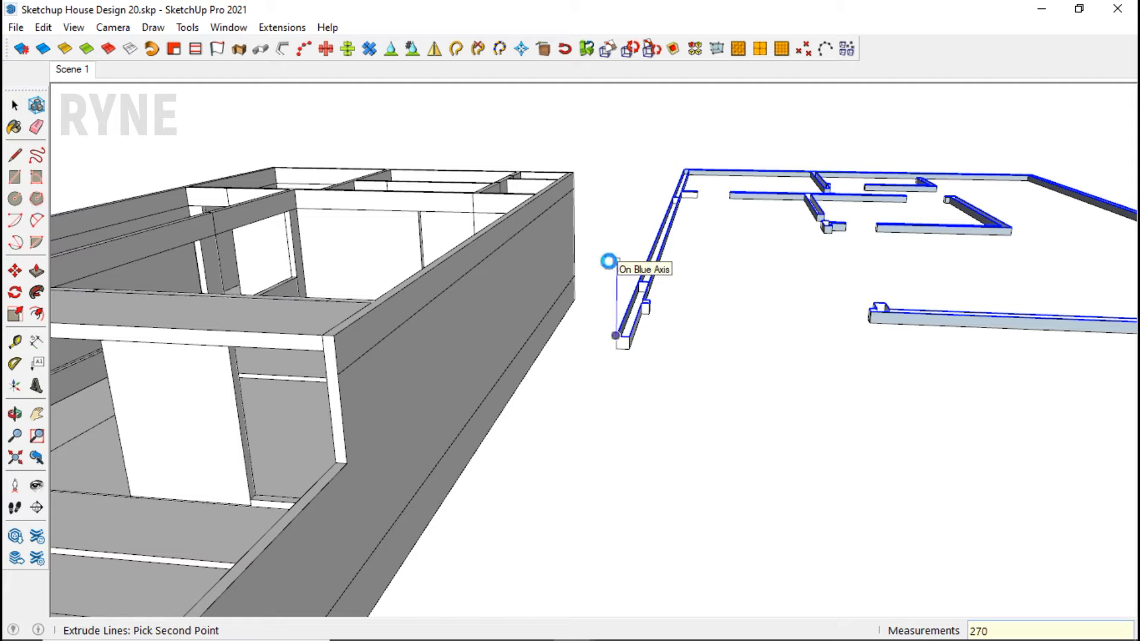
key("Return")
scroll(610, 238, "down", 3)
scroll(602, 315, "up", 3)
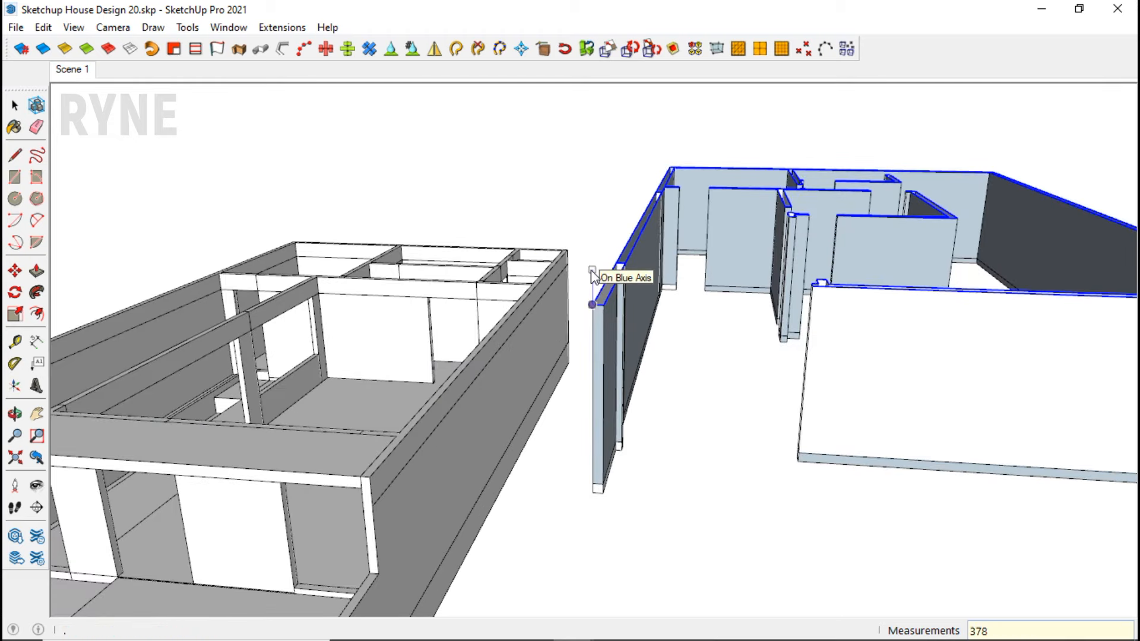
scroll(590, 270, "up", 3)
scroll(565, 407, "down", 5)
middle_click_drag(564, 407, 766, 349)
Step: Select all the extruded upper-floor walls and generate their missing faces
key("space")
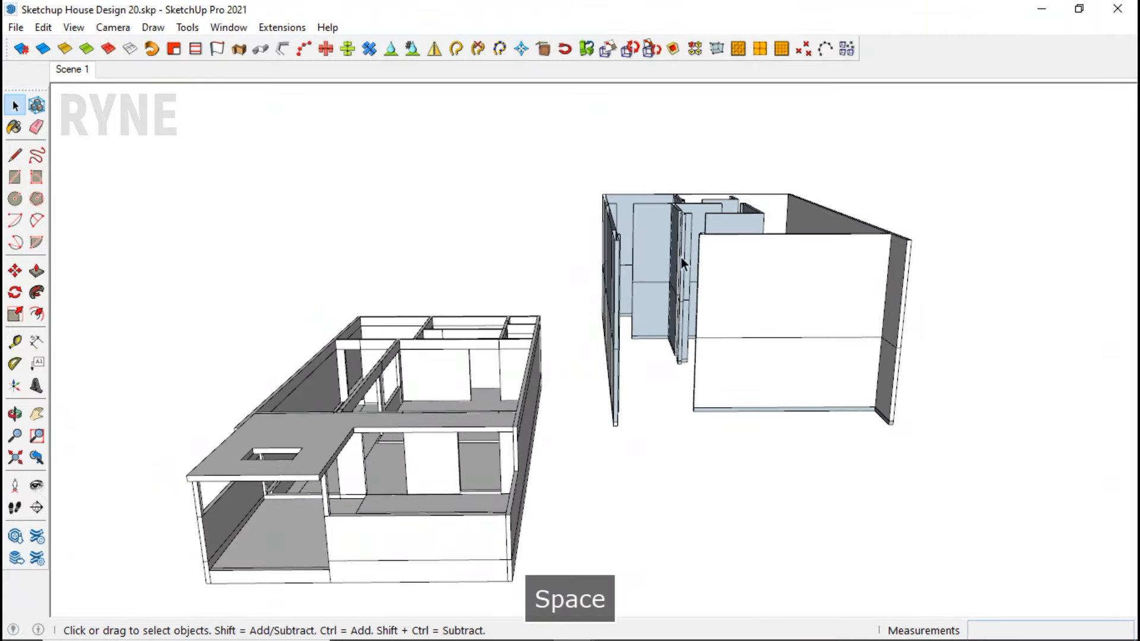
left_click_drag(576, 152, 885, 436)
right_click(778, 263)
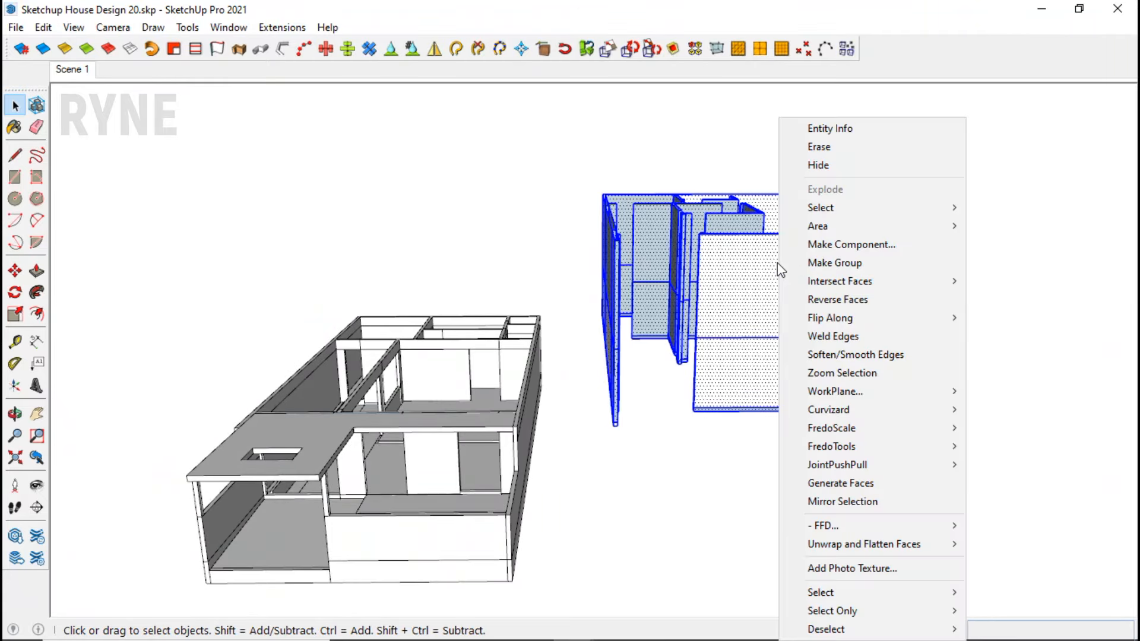
left_click(839, 483)
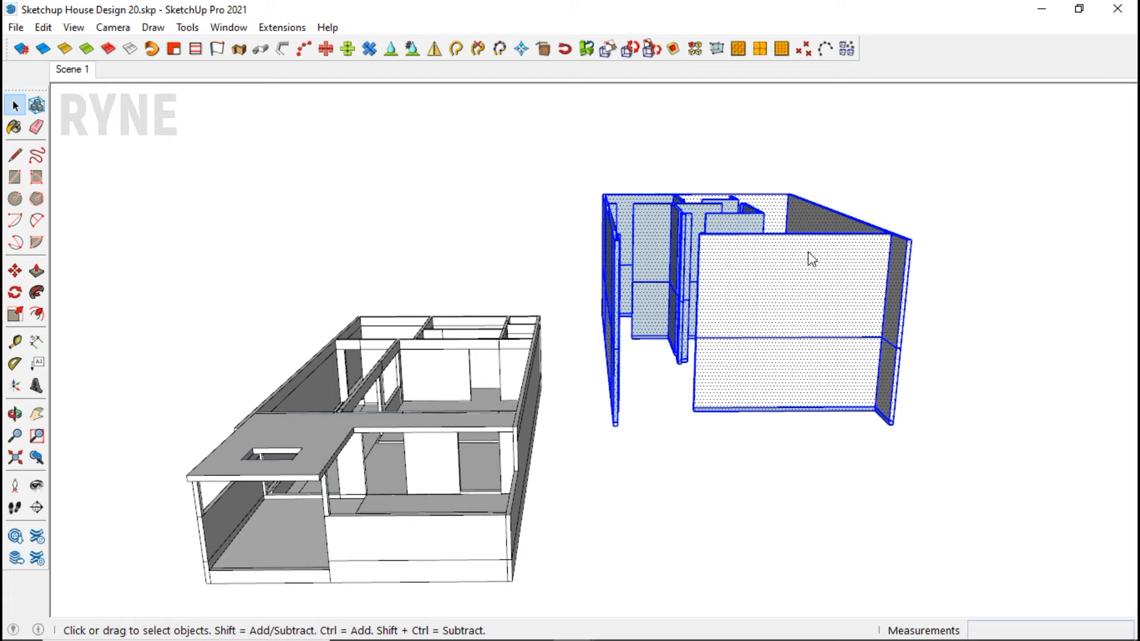
Step: Select all the upper-floor wall geometry and make it a group
middle_click_drag(808, 252, 832, 238)
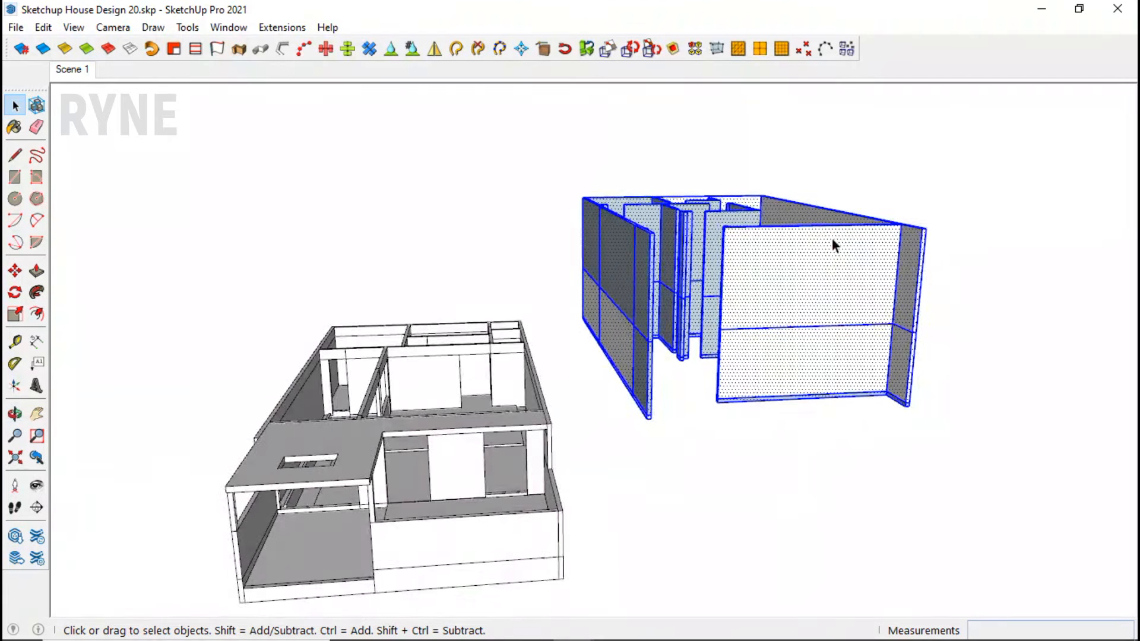
scroll(832, 237, "up", 2)
right_click(825, 238)
left_click(781, 300)
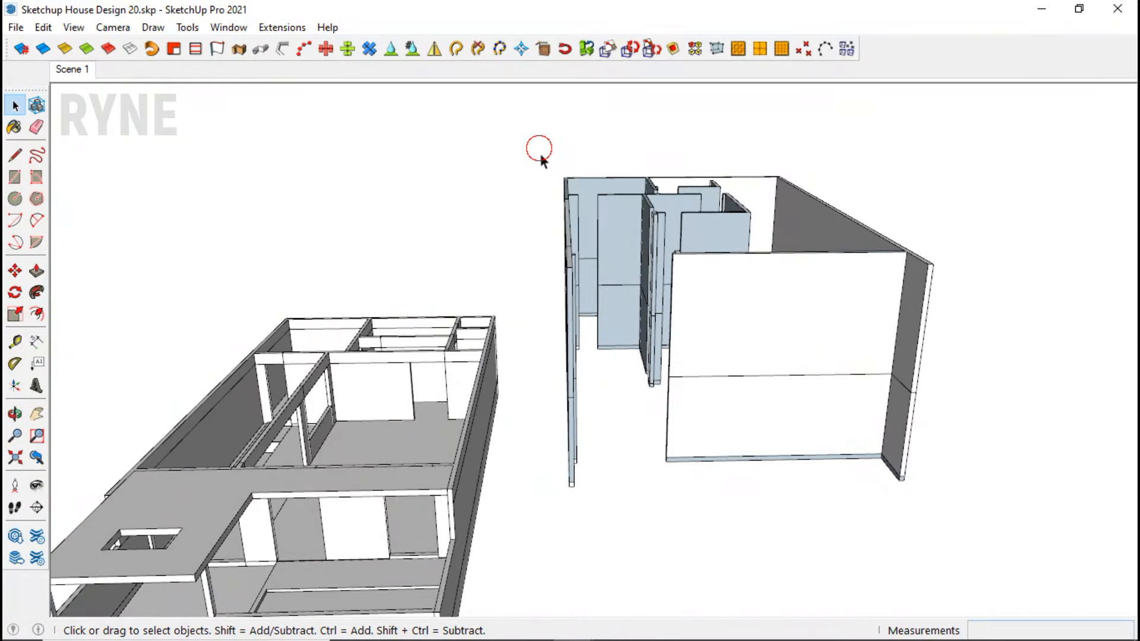
left_click_drag(536, 150, 950, 508)
right_click(814, 315)
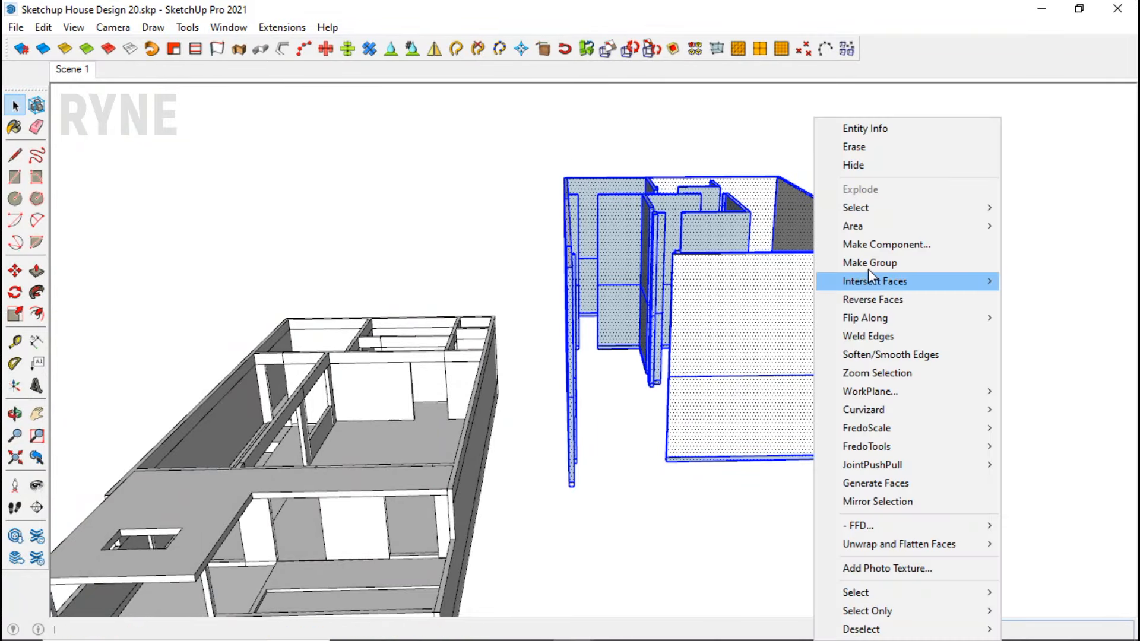
left_click(866, 264)
Step: Paint the upper-floor wall group with the HD 20 C1 material and close the materials tray
middle_click_drag(849, 293, 796, 315)
key("b")
left_click(794, 316)
key("space")
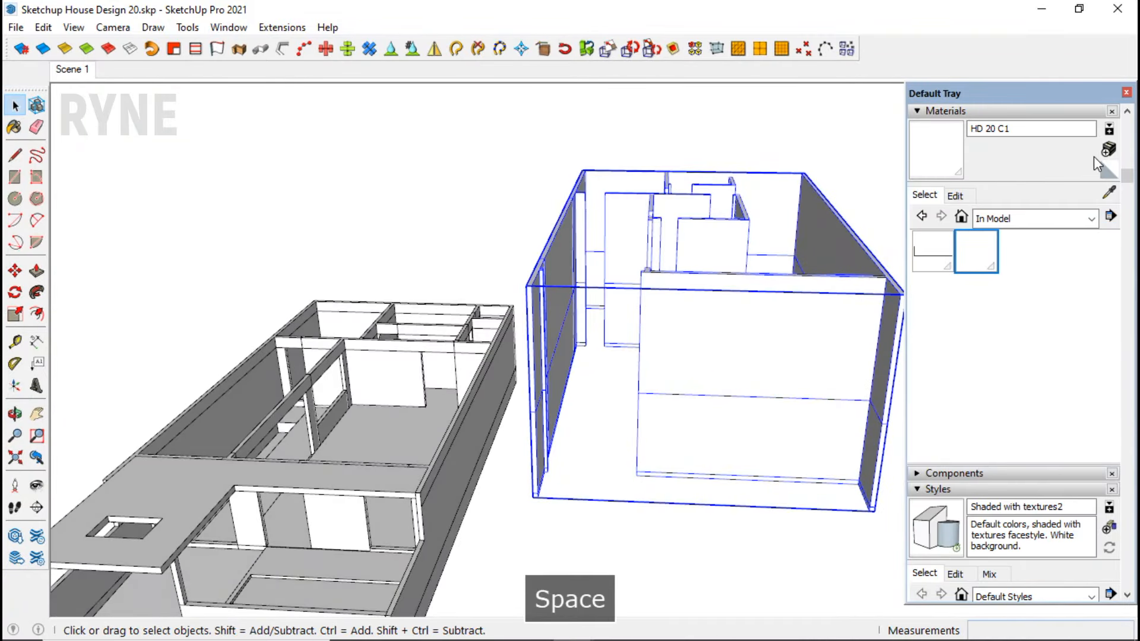
left_click(1129, 92)
left_click(900, 254)
Step: Open the upper-floor wall group and pull the side wall pier's bottom strip across the gap to the front wall
middle_click_drag(901, 255, 647, 375)
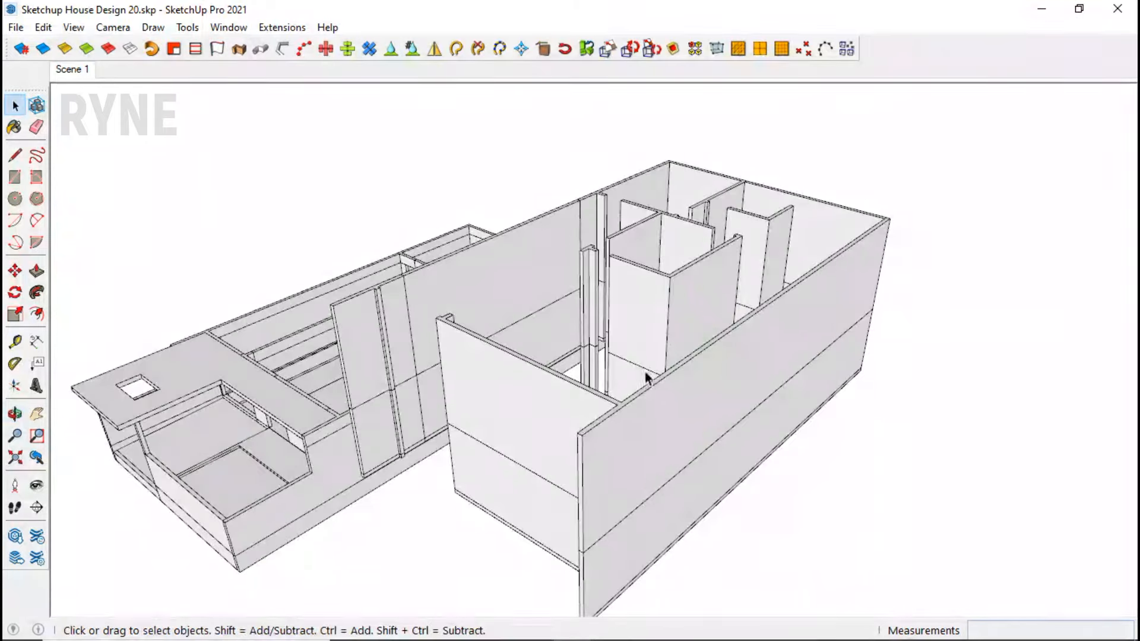
scroll(448, 436, "up", 5)
triple_click(448, 438)
scroll(448, 439, "up", 3)
key("p")
left_click(448, 447)
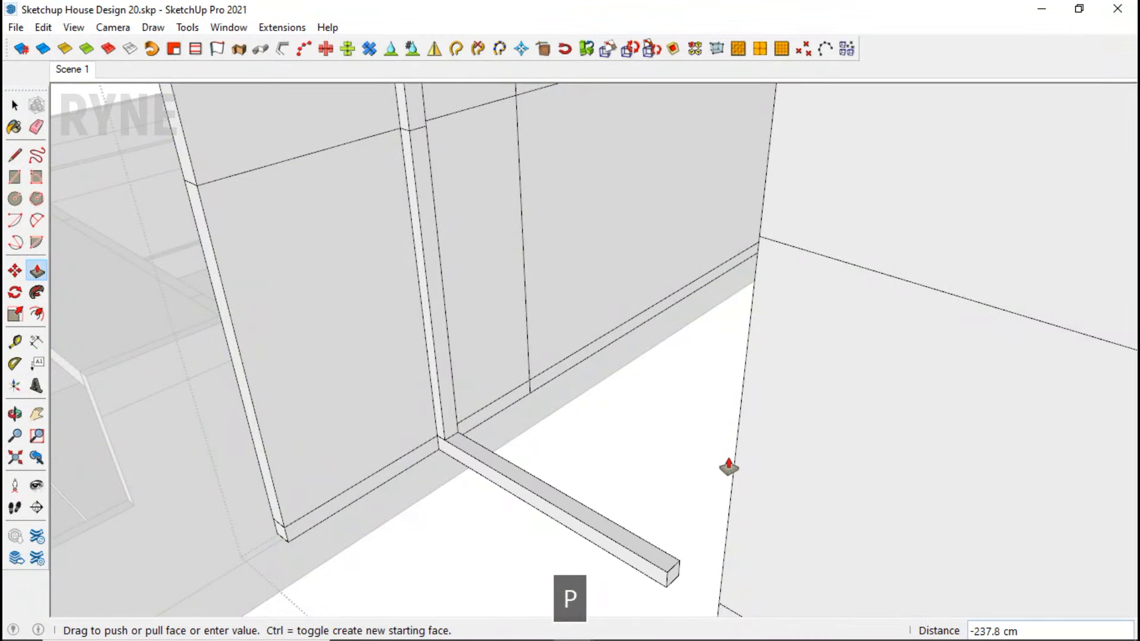
left_click(736, 476)
Step: Undo the mistaken push of the adjoining wall face and pull the pier's upper section 280 cm across the opening to the front wall
scroll(500, 586, "down", 4)
scroll(463, 483, "down", 4)
scroll(446, 382, "up", 4)
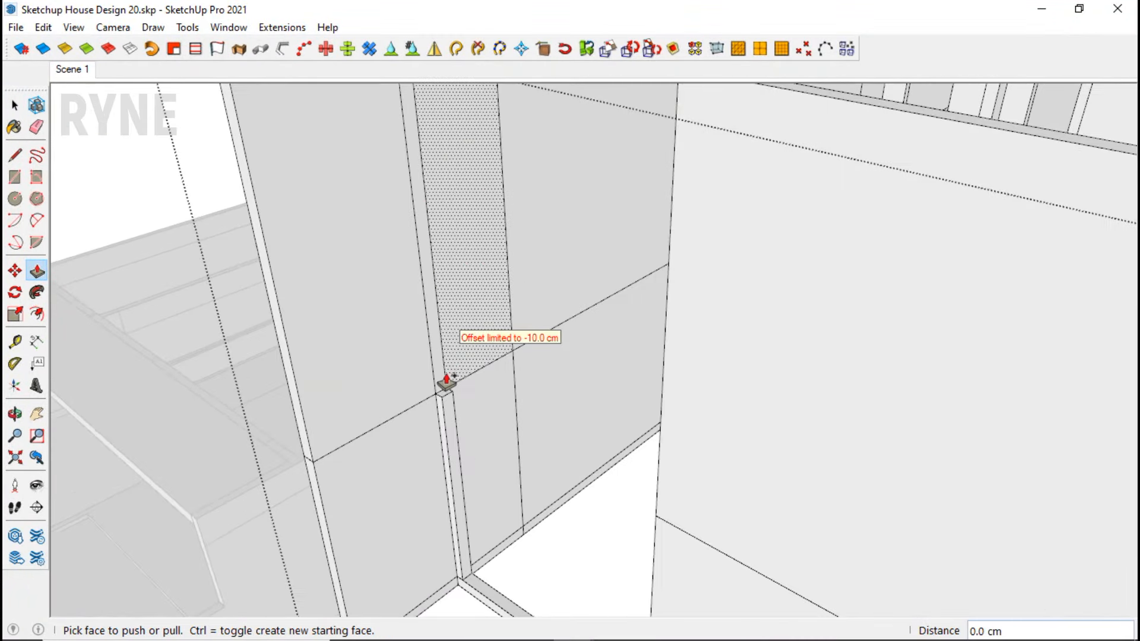
left_click(445, 381)
key("ctrl+z")
scroll(500, 529, "down", 4)
scroll(715, 386, "up", 5)
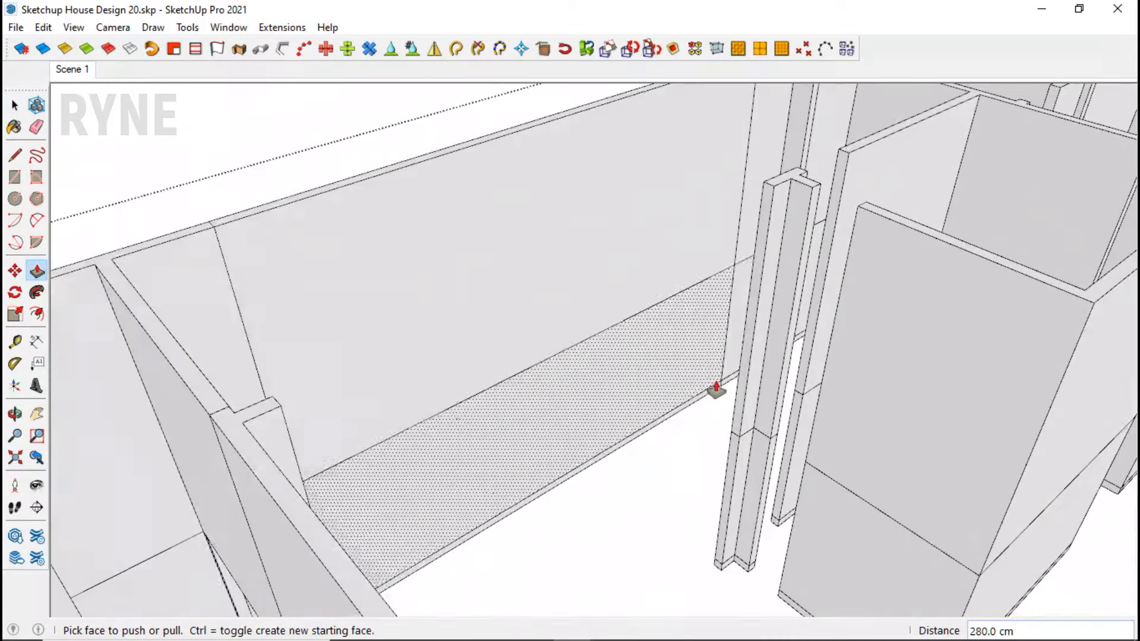
Step: Pull the narrow pier face beside the long side wall 10 cm and undo the mistaken last pull
left_click(743, 358)
left_click(304, 430)
scroll(552, 337, "up", 3)
scroll(693, 531, "up", 4)
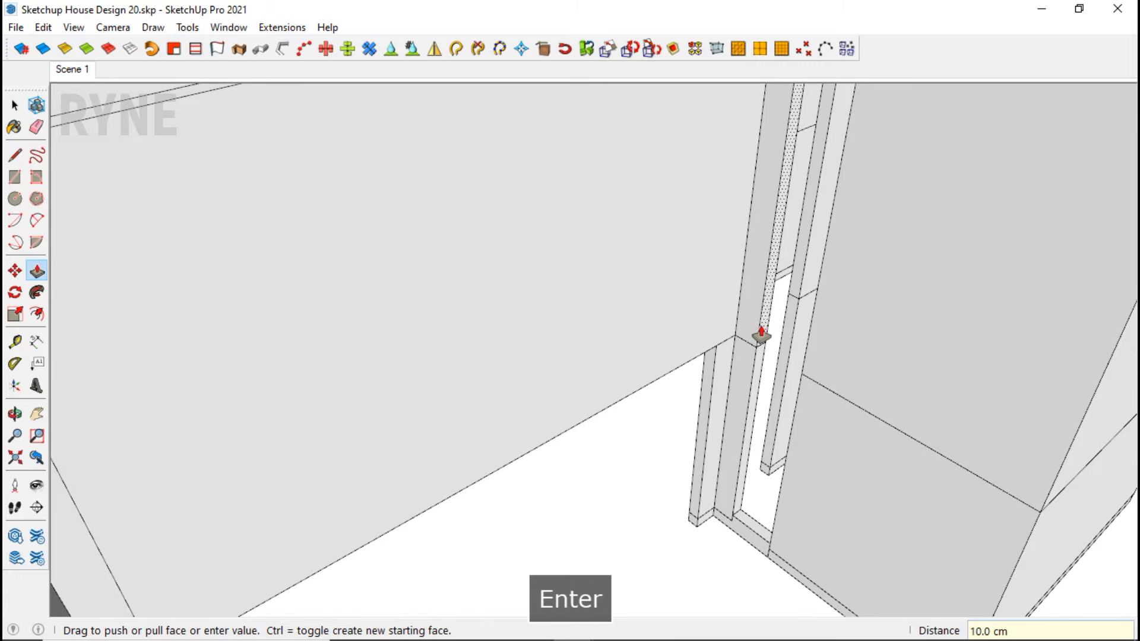
left_click(814, 313)
scroll(758, 433, "down", 5)
scroll(810, 354, "up", 6)
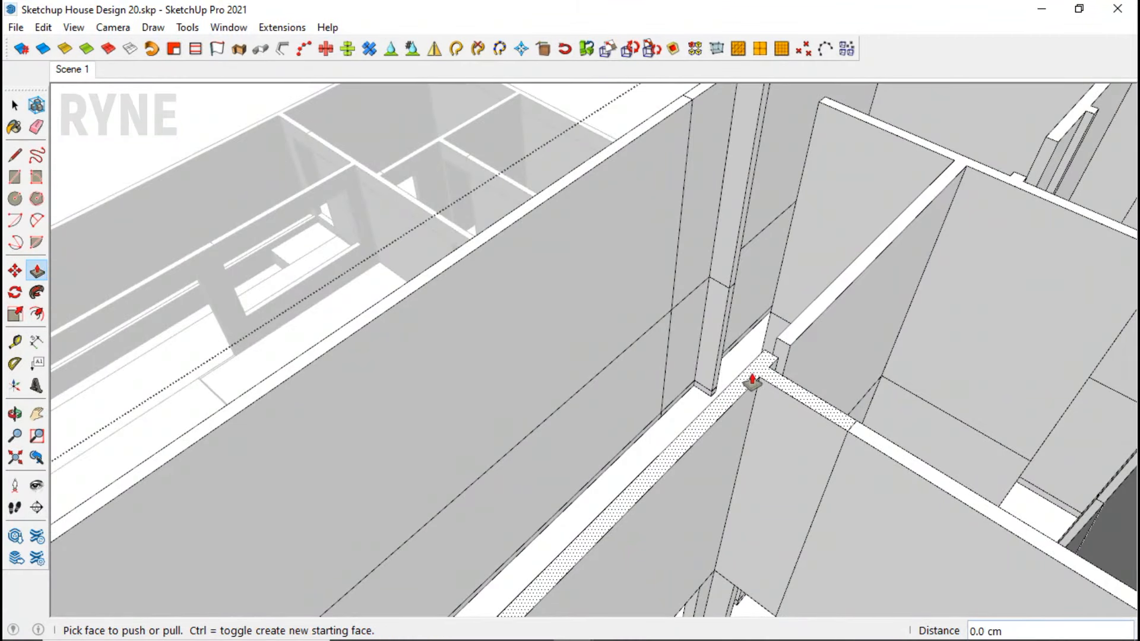
key("ctrl+z")
Step: Push the raised threshold strips at the base of the narrow doorway openings by 10 cm
middle_click_drag(764, 344, 582, 491)
scroll(550, 445, "down", 3)
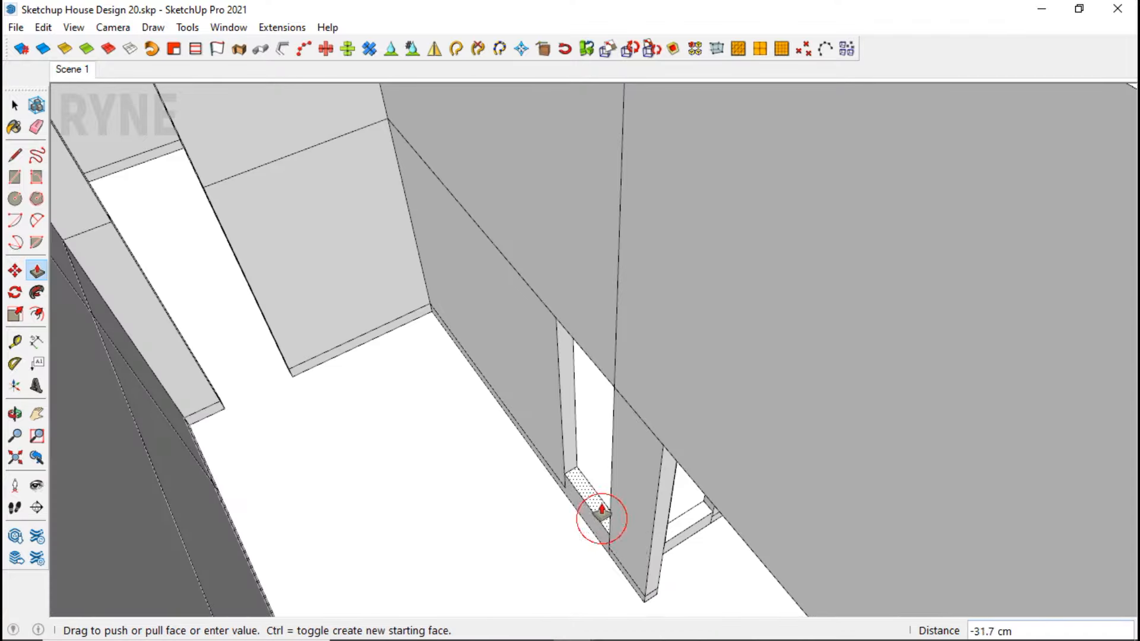
middle_click_drag(661, 561, 293, 402)
scroll(387, 498, "up", 5)
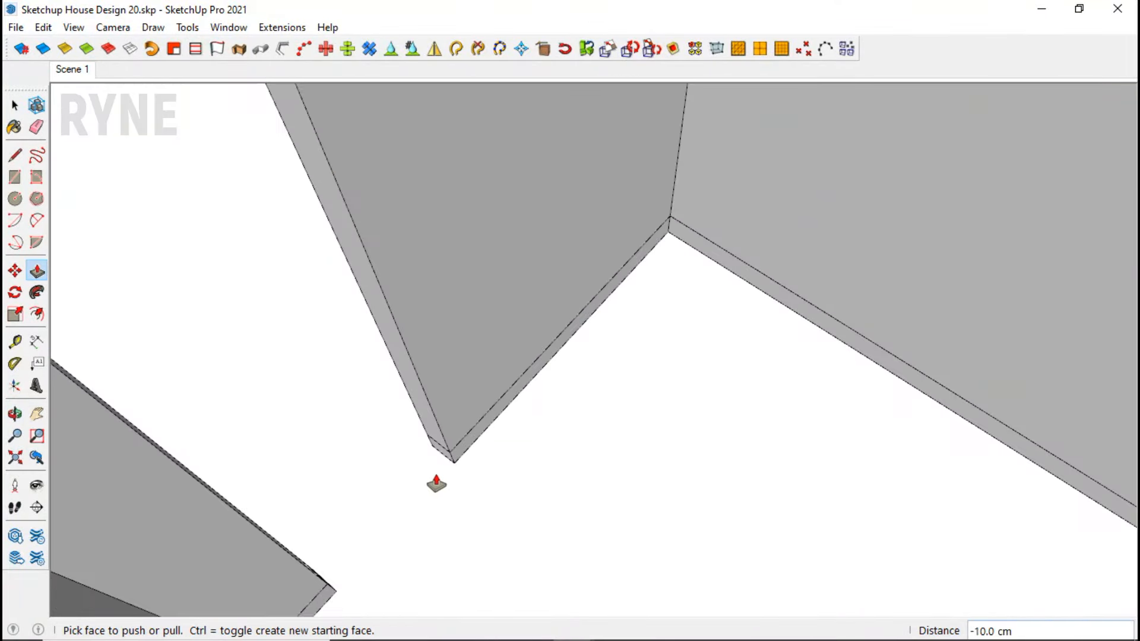
left_click_drag(335, 532, 357, 524)
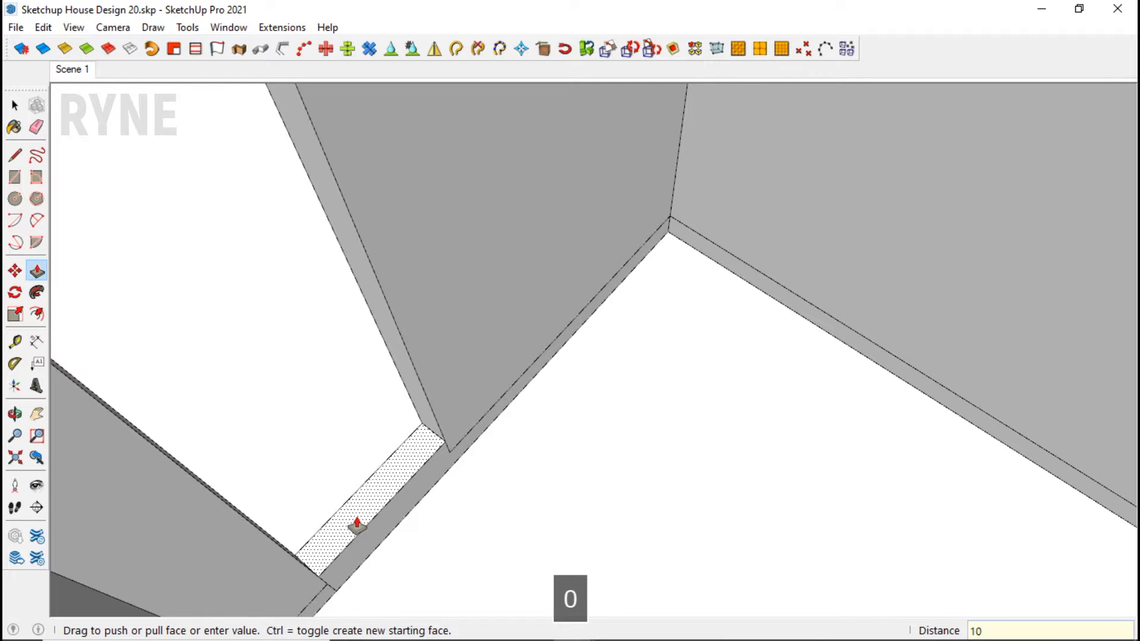
key("Return")
Step: Pull the upper wall section 80 cm across the doorway and the next wall end's upper section across its opening
scroll(387, 554, "down", 3)
scroll(448, 407, "up", 3)
left_click(448, 356)
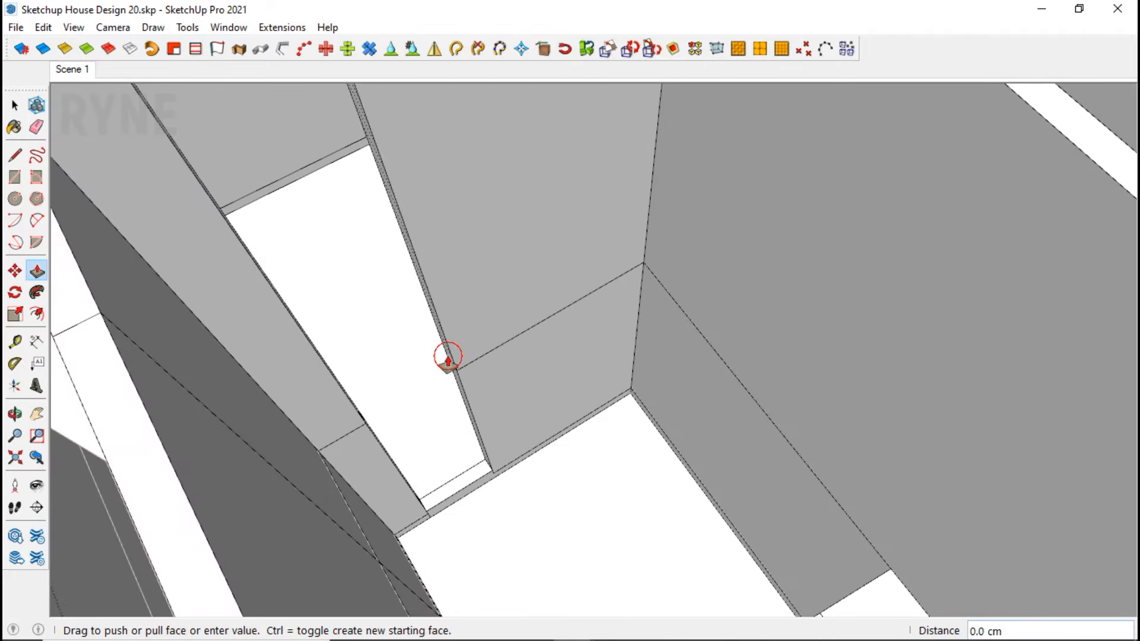
left_click(341, 387)
scroll(382, 497, "down", 4)
middle_click_drag(382, 496, 257, 496)
scroll(519, 233, "up", 4)
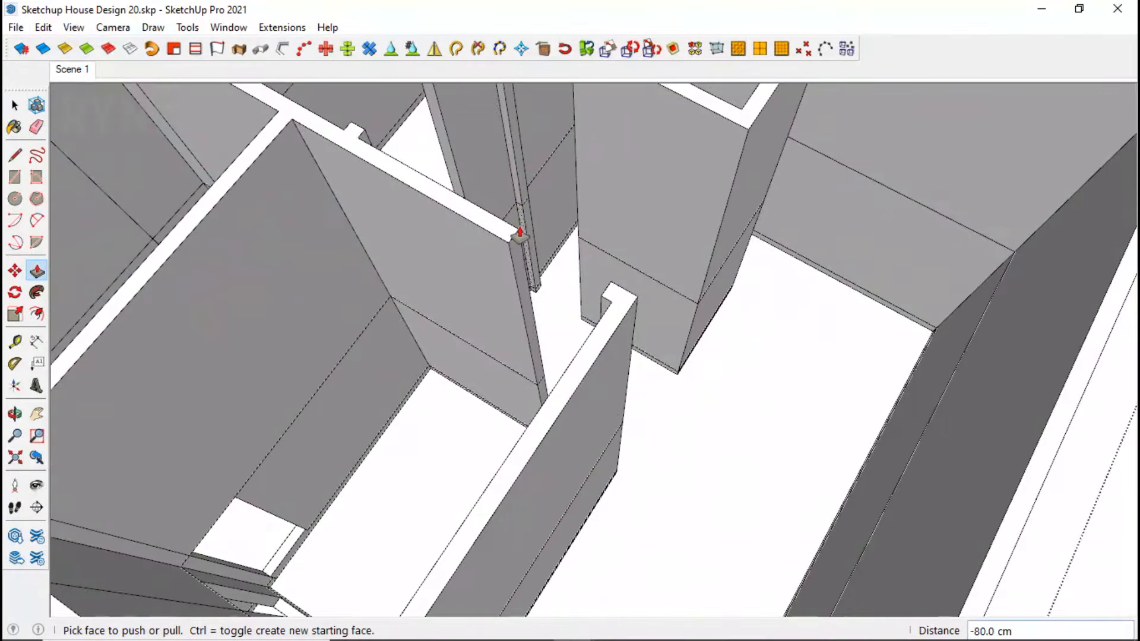
left_click(520, 233)
left_click(608, 284)
scroll(494, 241, "down", 2)
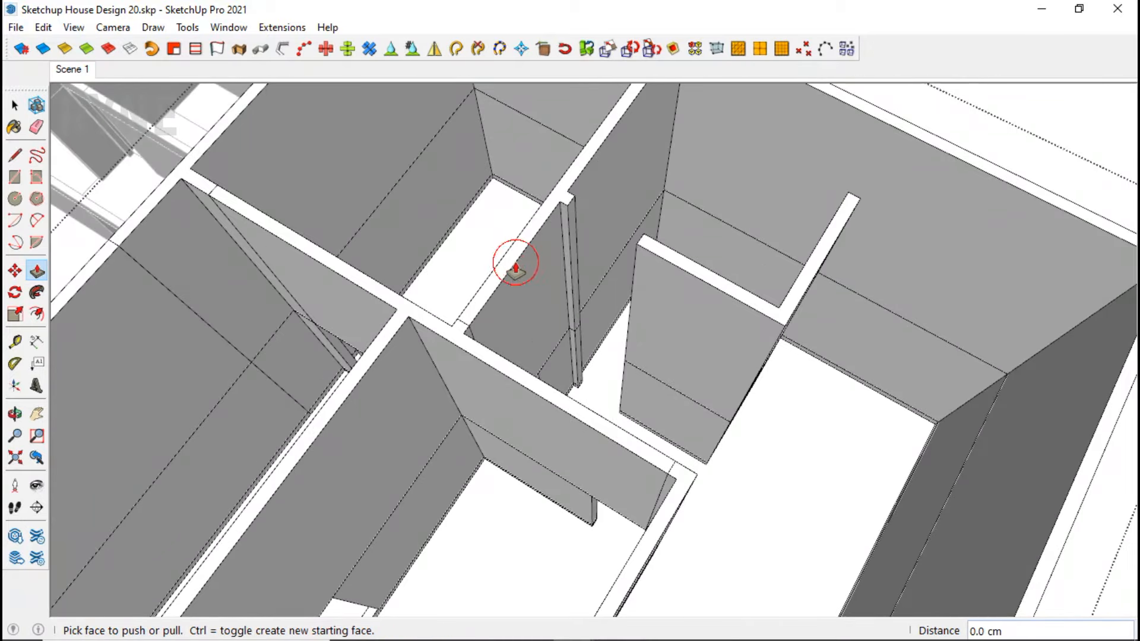
Step: Copy the free wall end's vertical edges inward along the wall face to mark a narrow strip
middle_click_drag(642, 346, 297, 321)
scroll(522, 331, "up", 3)
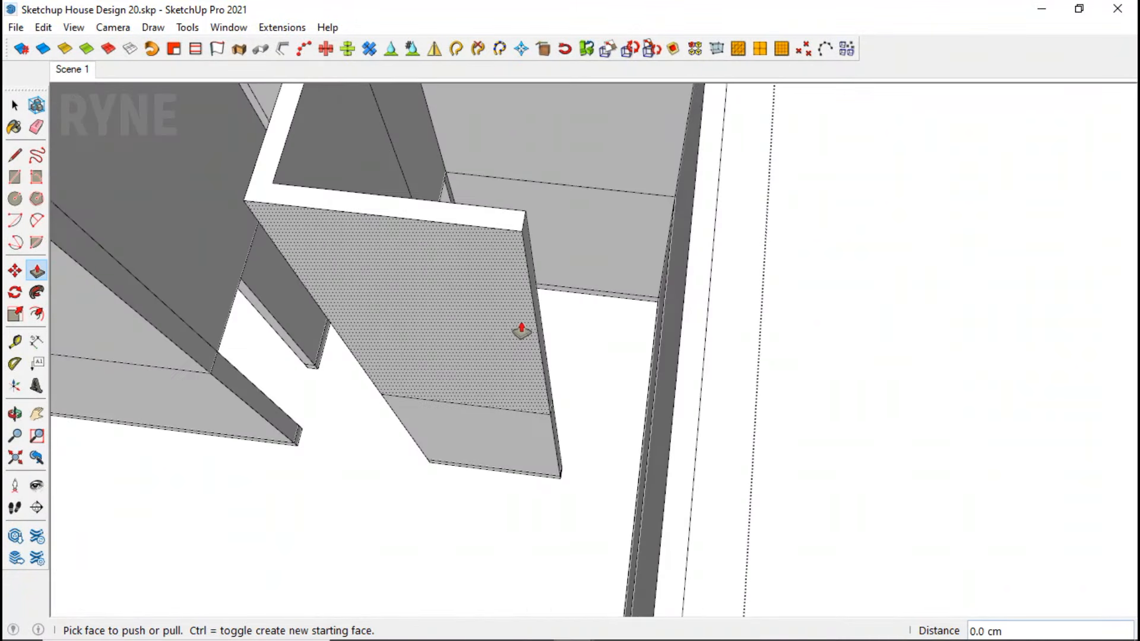
key("space")
scroll(565, 480, "up", 3)
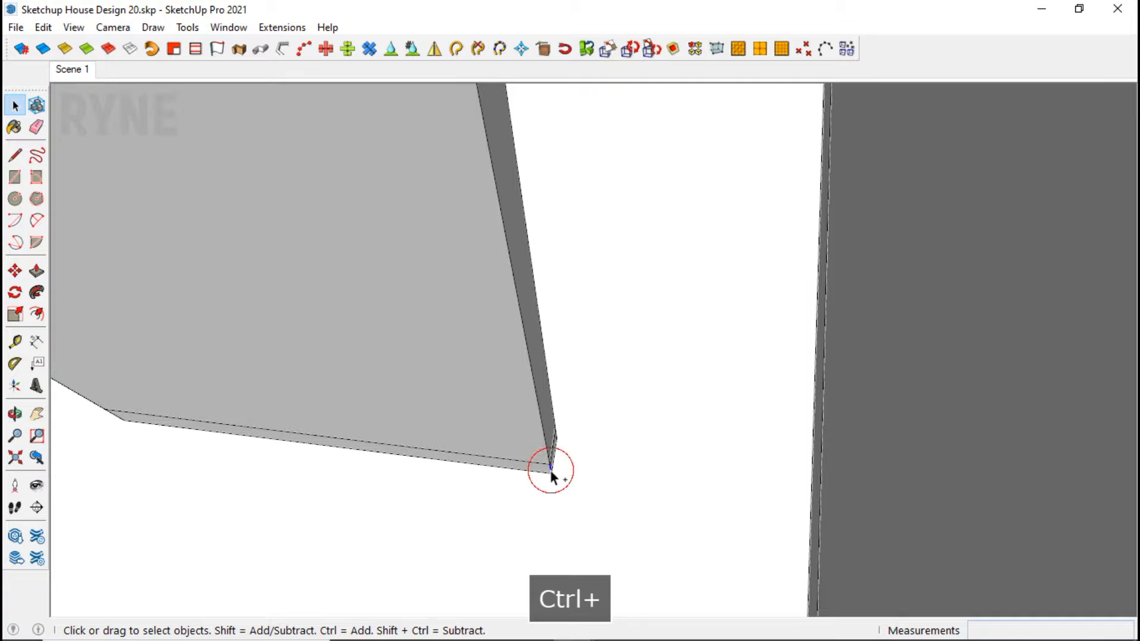
middle_click_drag(551, 471, 625, 395, "ctrl")
key("m")
left_click(550, 245)
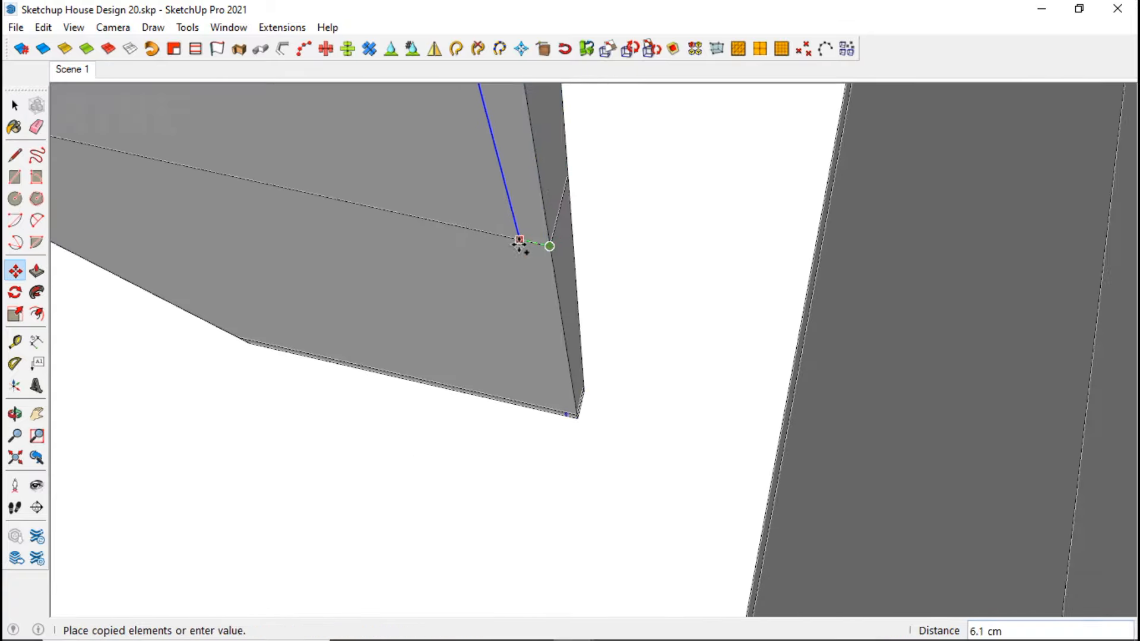
type("1")
key("Return")
Step: Pull the marked strip above the lower wall line 315 cm across the opening to the opposite wall
key("p")
left_click(536, 261)
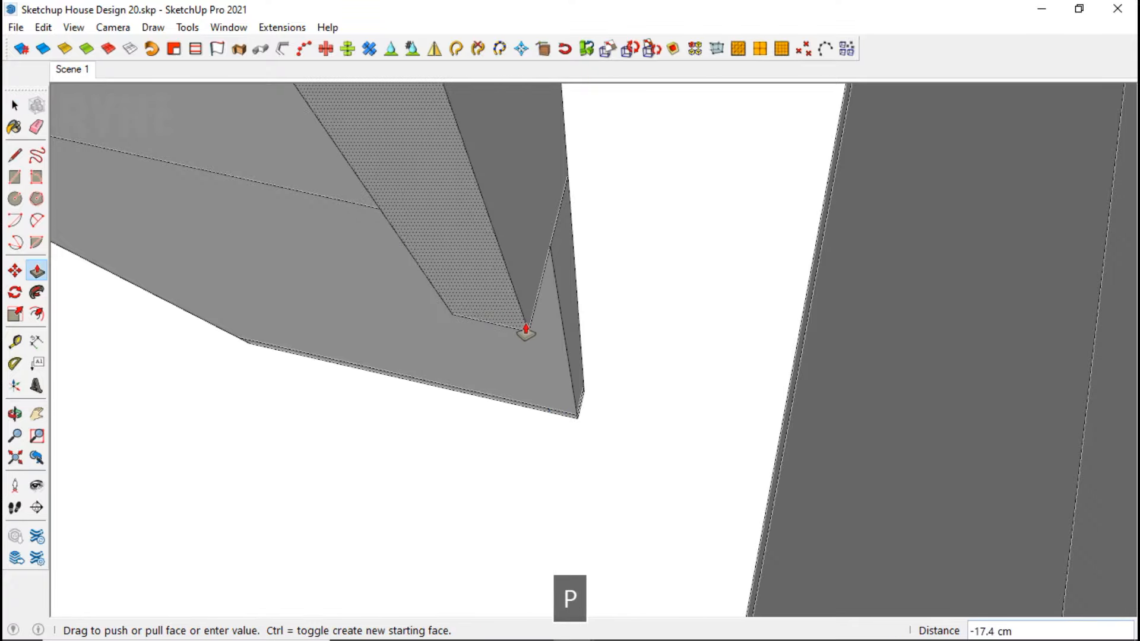
scroll(608, 341, "down", 3)
scroll(609, 342, "down", 3)
left_click(300, 491)
scroll(546, 407, "up", 5)
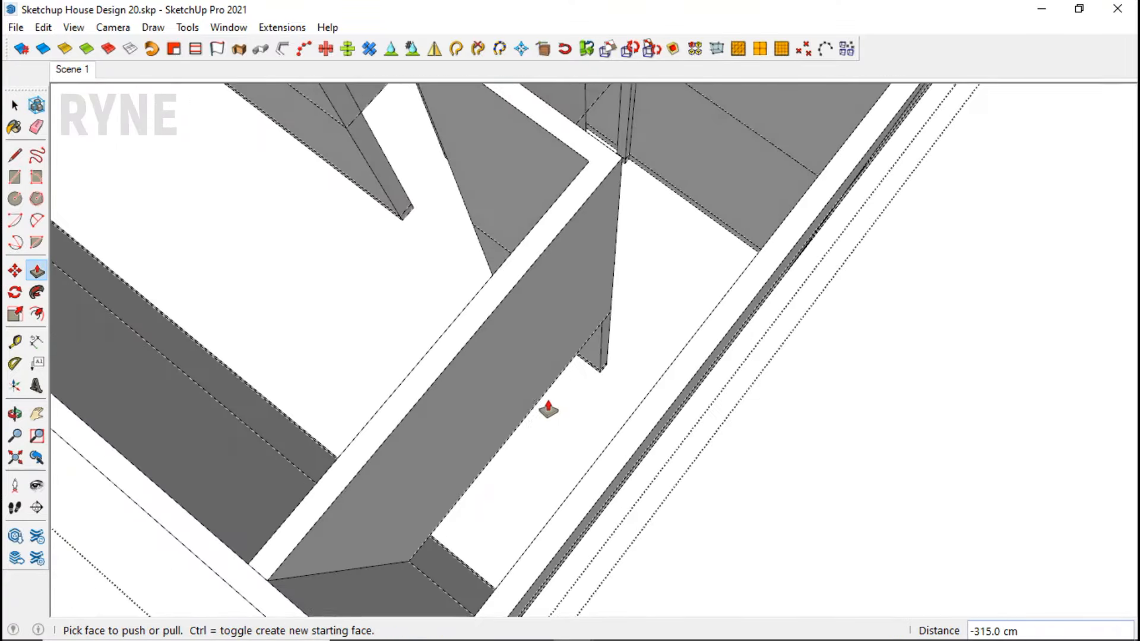
Step: Extrude the two base strips along the long opening by 220 cm, one on each side of the pier
left_click(604, 356)
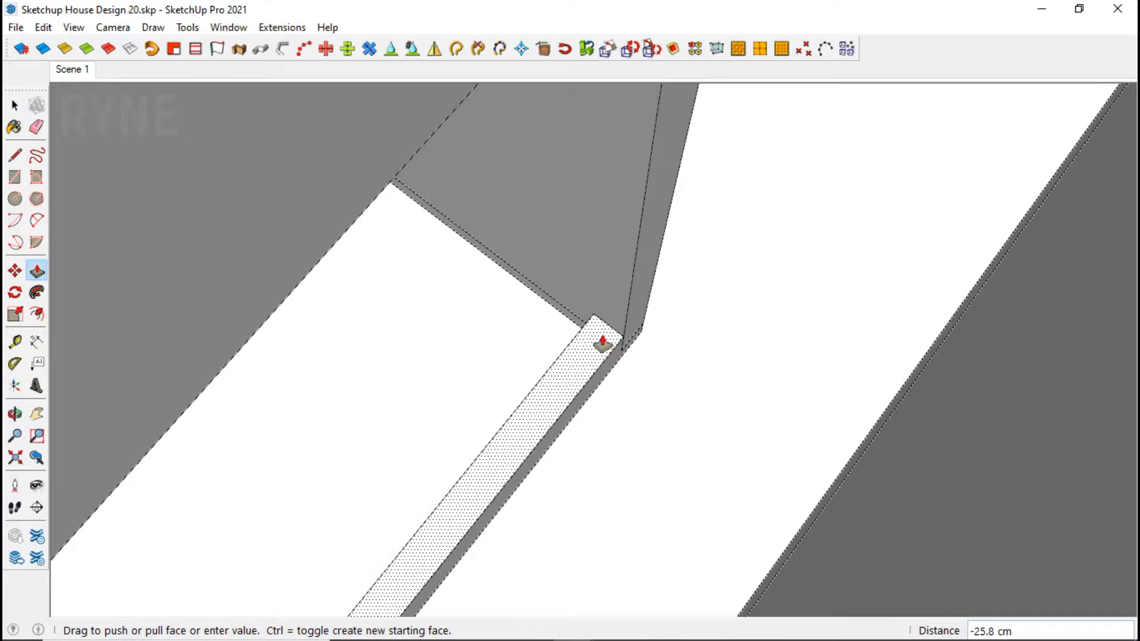
type("220")
key("Return")
middle_click_drag(602, 343, 586, 381)
left_click(666, 455)
scroll(584, 485, "down", 3)
left_click(921, 515)
left_click(613, 476)
type("220")
key("Return")
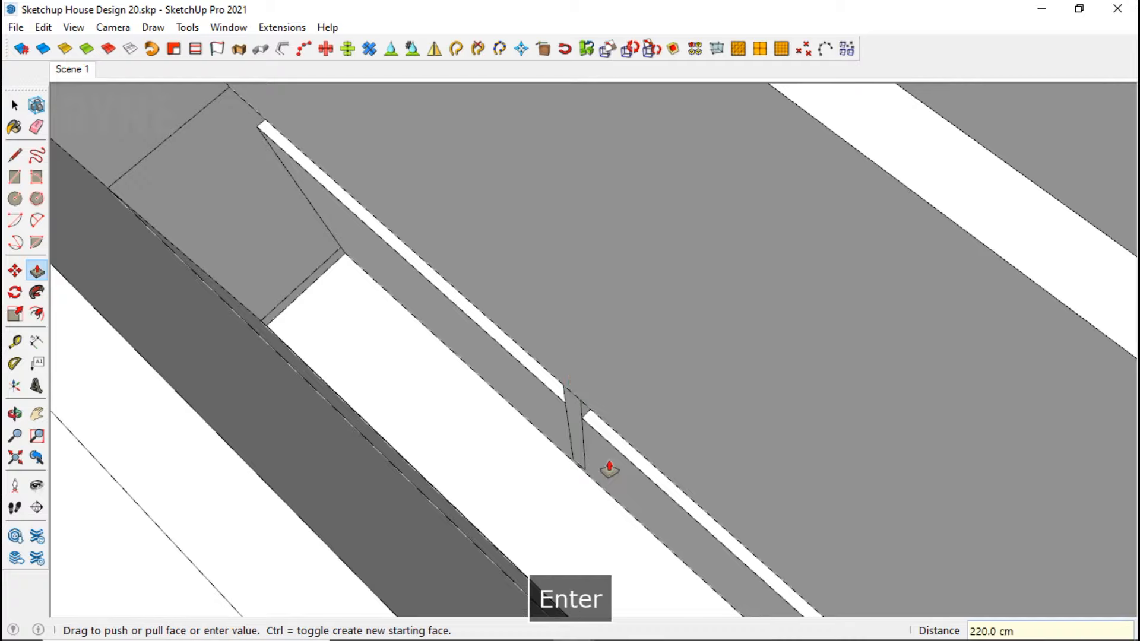
key("Escape")
Step: Draw an 89 x 15 cm rectangle across the doorway gap at the base of the walls
middle_click_drag(592, 464, 544, 399)
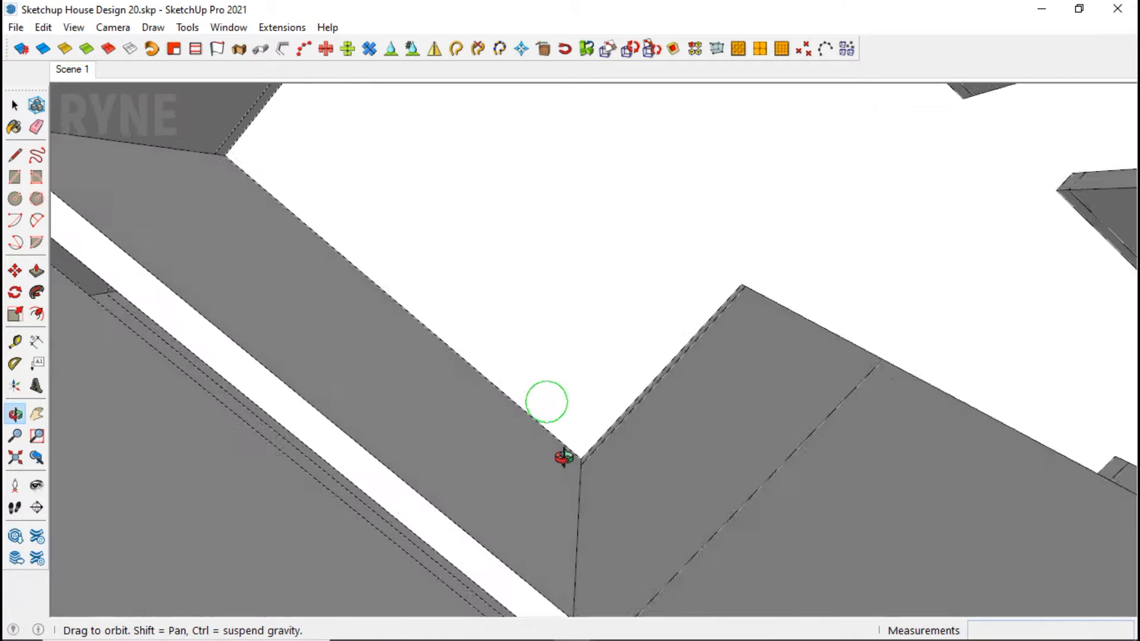
key("r")
scroll(244, 206, "down", 1)
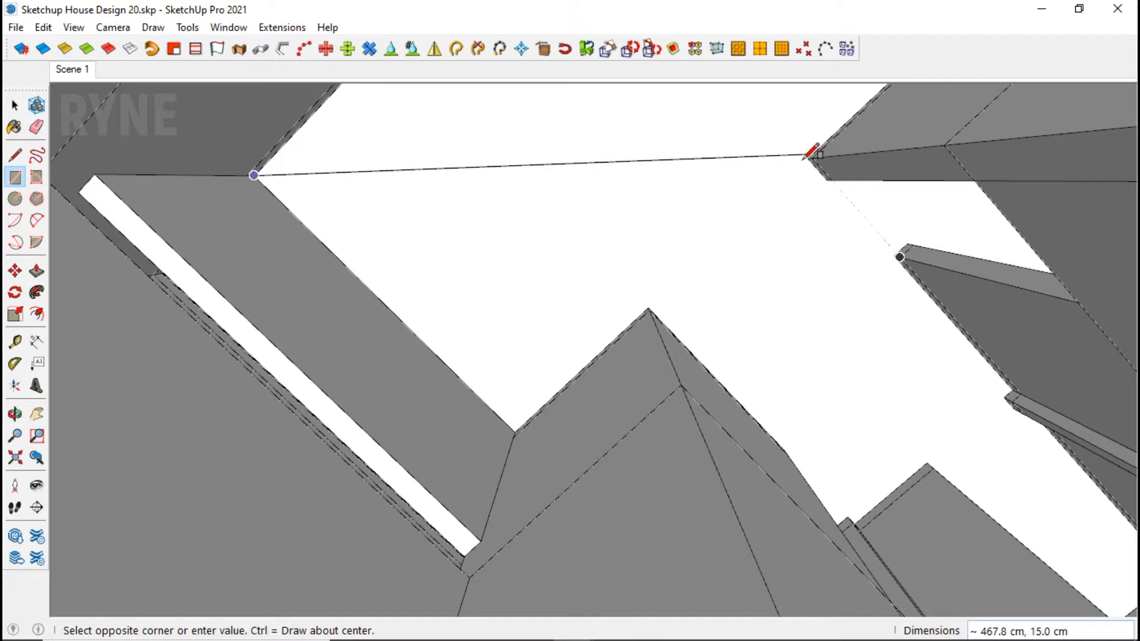
scroll(760, 181, "down", 2)
scroll(738, 432, "up", 3)
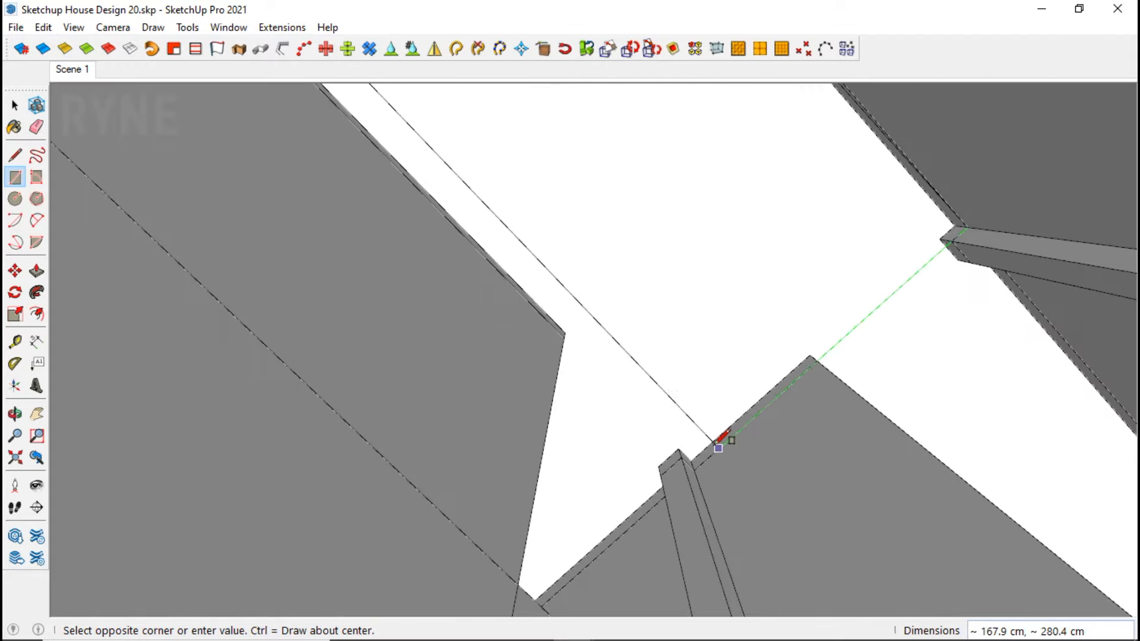
left_click(564, 336)
scroll(579, 318, "up", 2)
scroll(712, 495, "up", 2)
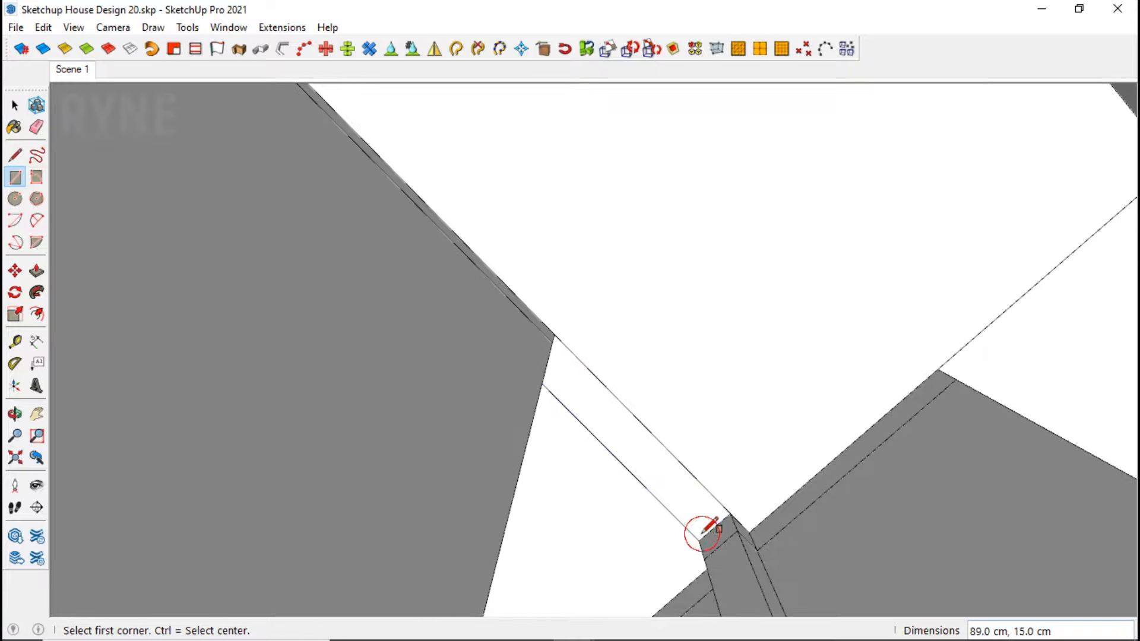
Step: Close the remaining doorway gaps around the hallway with rectangles between the wall ends at floor level
scroll(703, 533, "down", 2)
scroll(1051, 332, "up", 1)
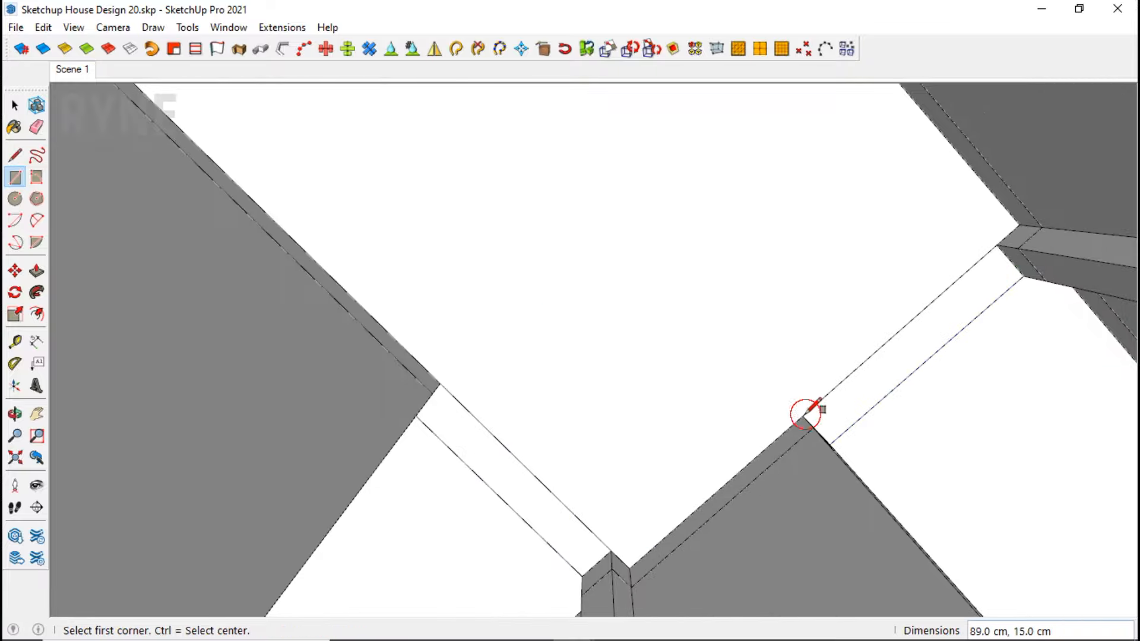
scroll(766, 487, "down", 2)
scroll(738, 249, "up", 4)
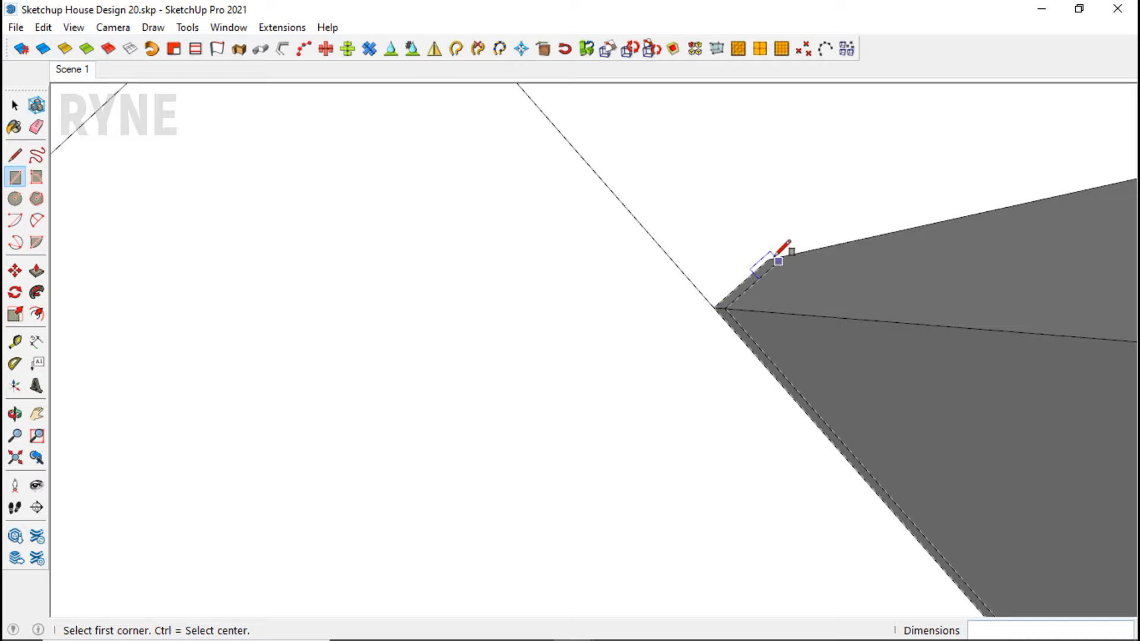
scroll(616, 145, "down", 2)
Step: Erase the dividing lines between the doorway rectangles and the hallway floor face
key("space")
scroll(605, 218, "down", 3)
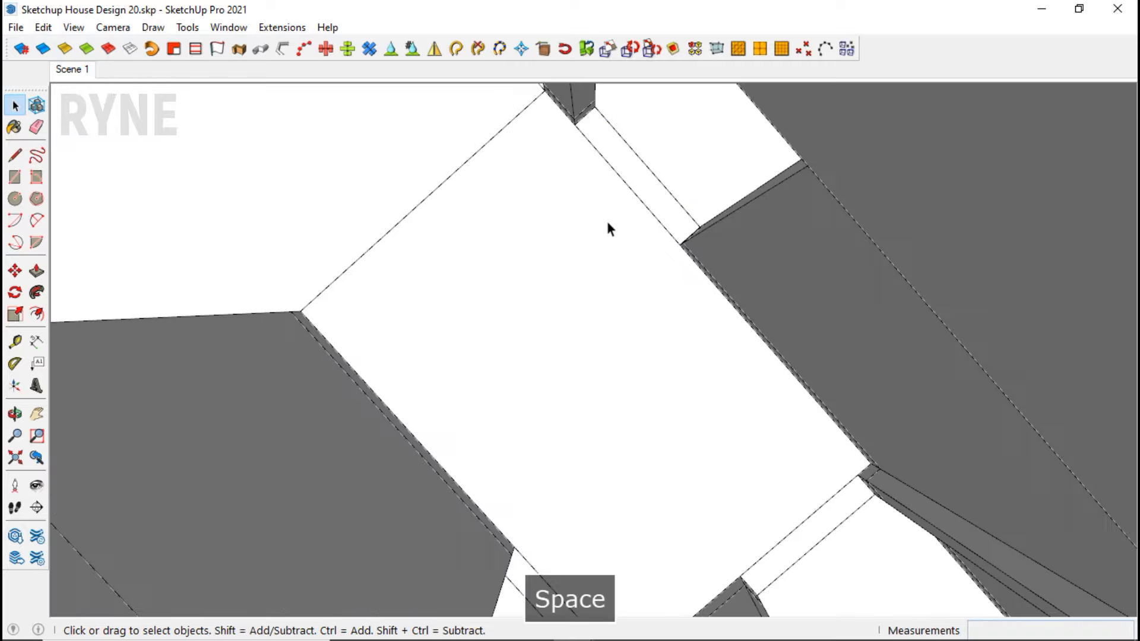
key("e")
scroll(630, 232, "up", 1)
scroll(631, 233, "down", 1)
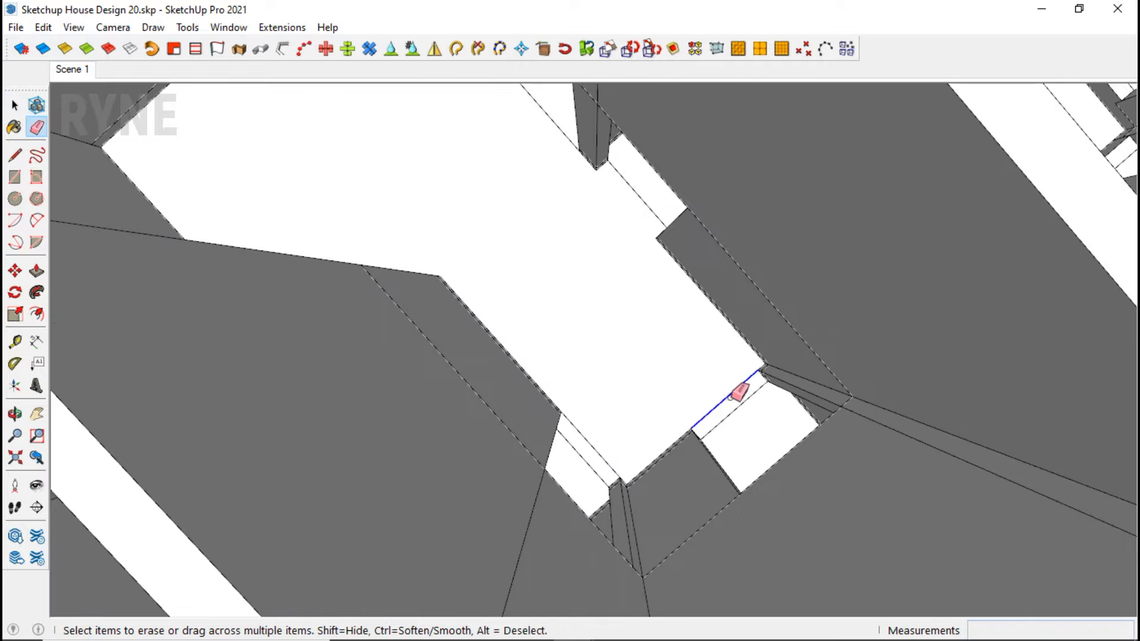
left_click(590, 444)
scroll(582, 381, "down", 3)
Step: Extrude the merged hallway floor face 15 cm into a slab
mouse_move(583, 380)
middle_mouse_down()
mouse_move(849, 319)
mouse_move(331, 154)
mouse_move(794, 356)
middle_mouse_up()
scroll(642, 428, "up", 5)
key("p")
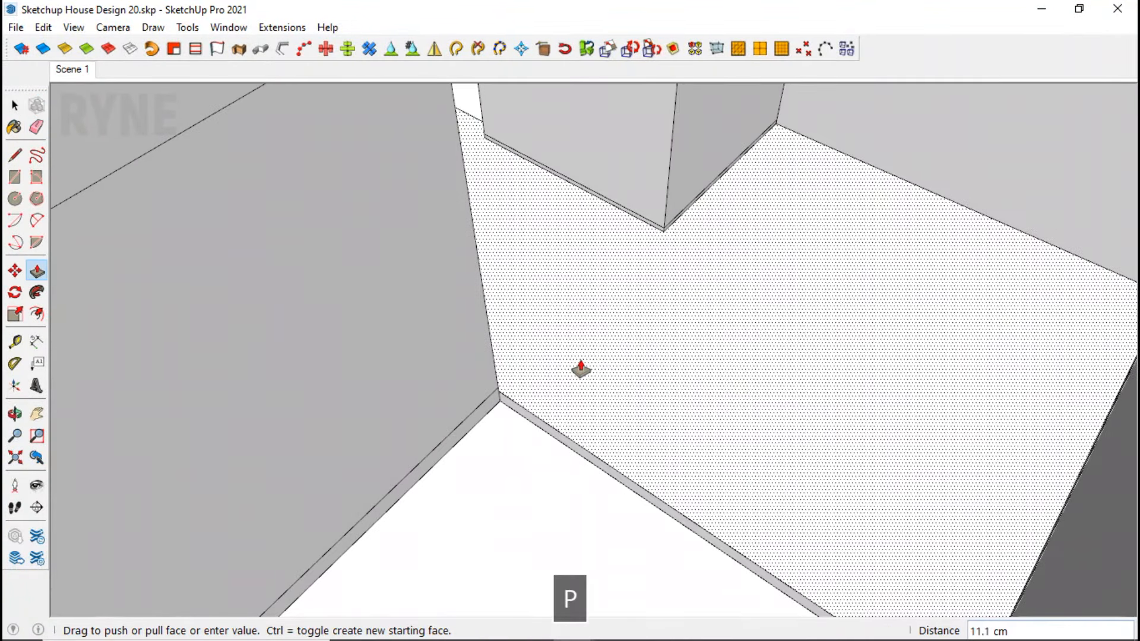
key("space")
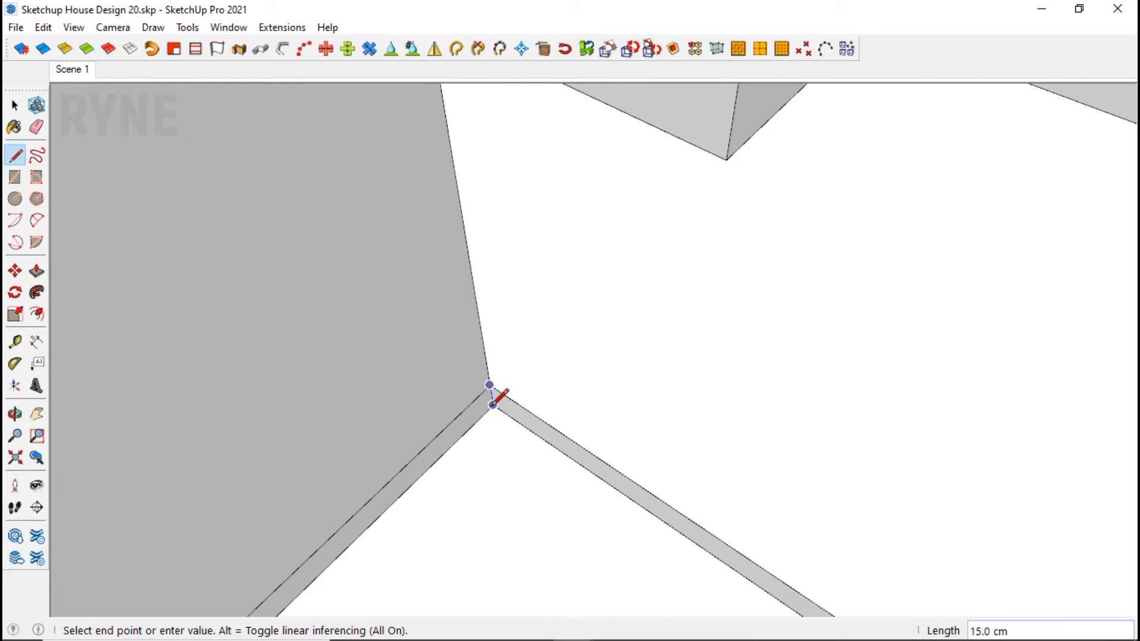
Step: Pull the slab's side strip out at the wall corner and make the whole floor slab a group
key("p")
key("Return")
key("space")
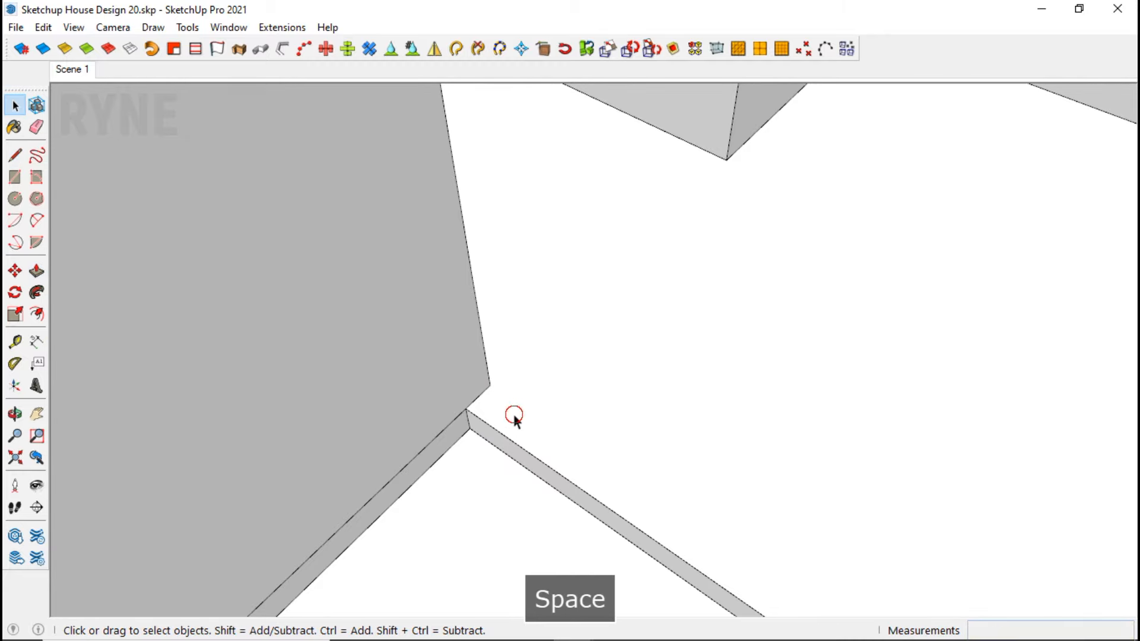
triple_click(514, 414)
right_click(514, 414)
left_click(615, 245)
Step: Draw a floor rectangle between opposite inner wall corners of the adjacent room
scroll(855, 485, "up", 3)
middle_click_drag(855, 486, 626, 433)
scroll(625, 432, "up", 3)
key("r")
left_click(568, 325)
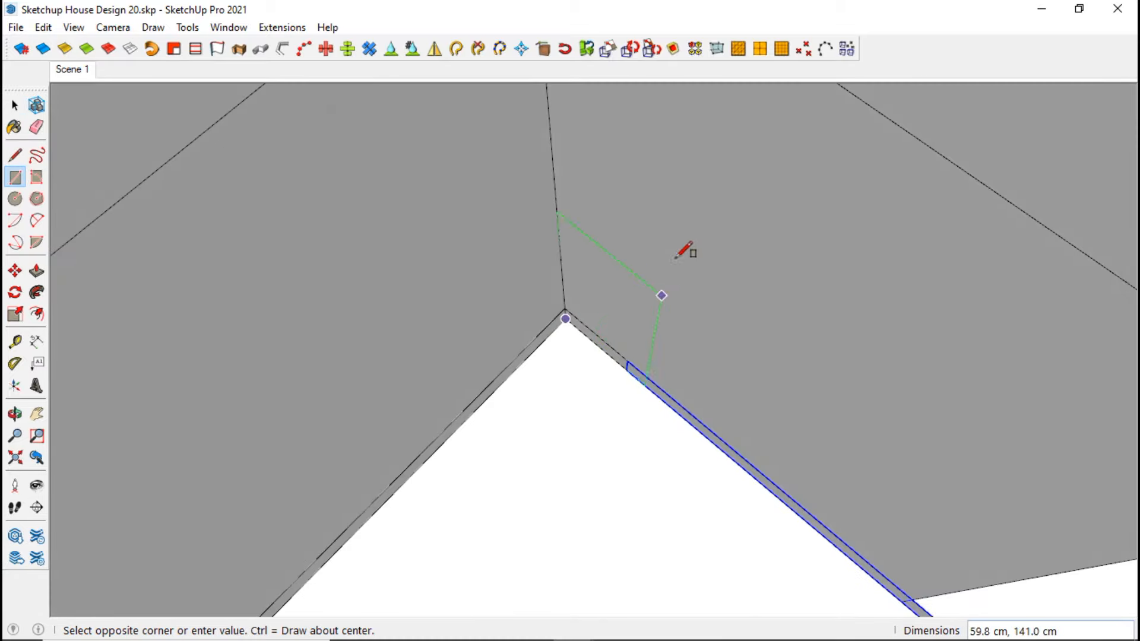
scroll(674, 255, "down", 5)
middle_click_drag(668, 246, 522, 436)
scroll(380, 511, "up", 2)
scroll(368, 521, "up", 3)
left_click(301, 548)
Step: Extrude the adjacent room's floor rectangle 15 cm and make it a group
key("space")
key("p")
left_click(520, 436)
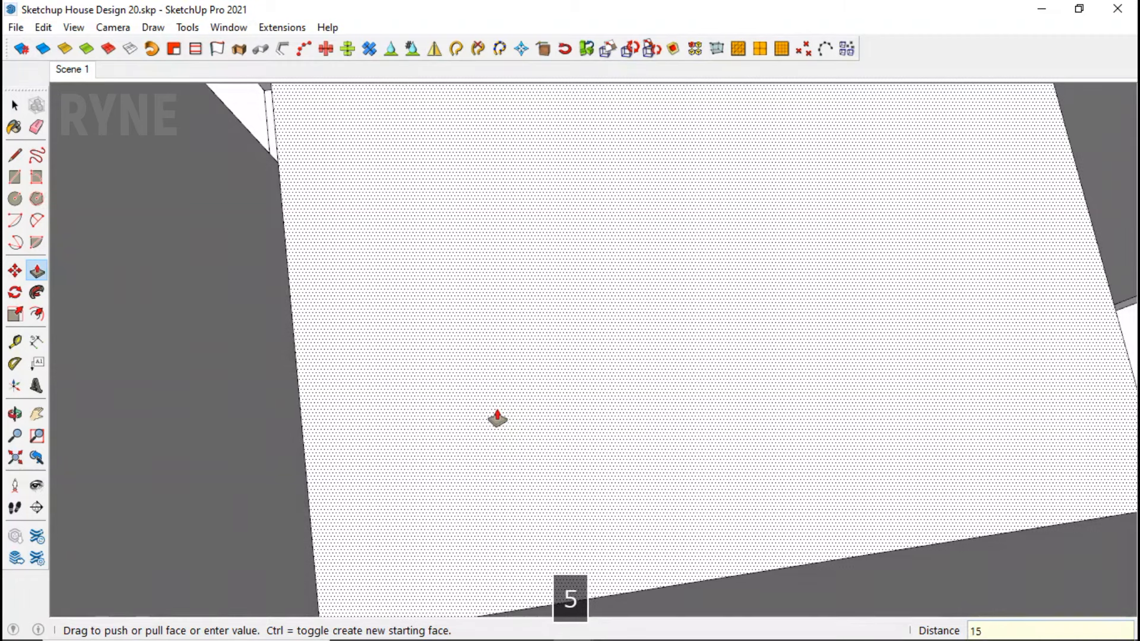
key("Return")
scroll(499, 417, "down", 3)
key("space")
left_click(522, 395)
right_click(522, 396)
left_click(606, 280)
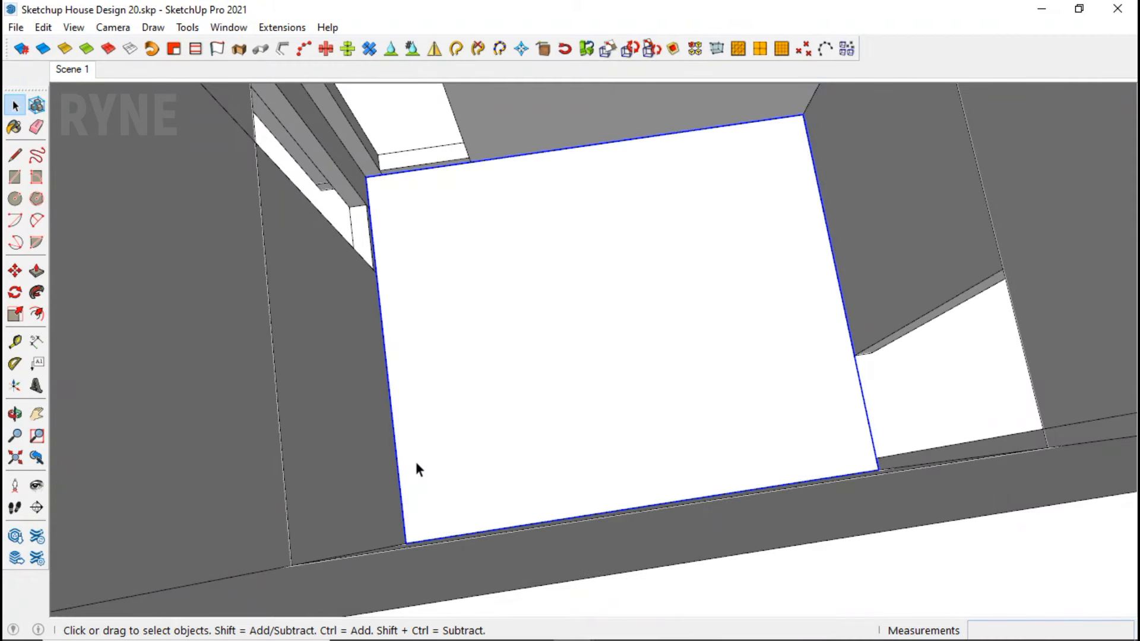
Step: Draw a floor rectangle covering the narrow room between its opposite wall corners
scroll(416, 469, "down", 5)
scroll(657, 466, "up", 6)
key("r")
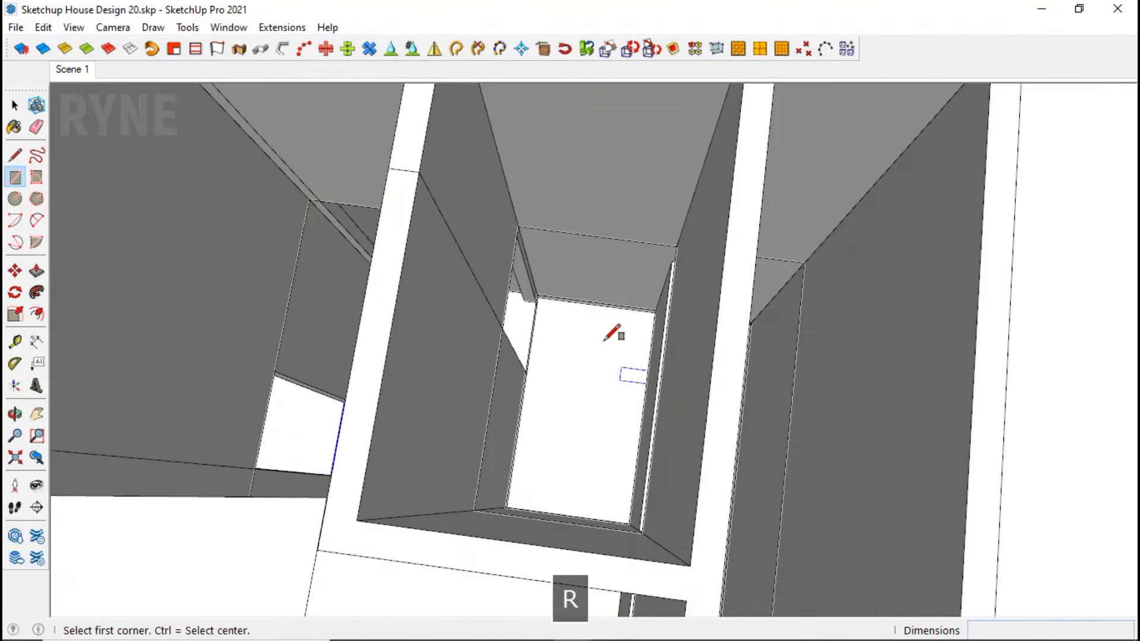
scroll(604, 340, "up", 5)
scroll(598, 372, "down", 3)
scroll(639, 512, "up", 5)
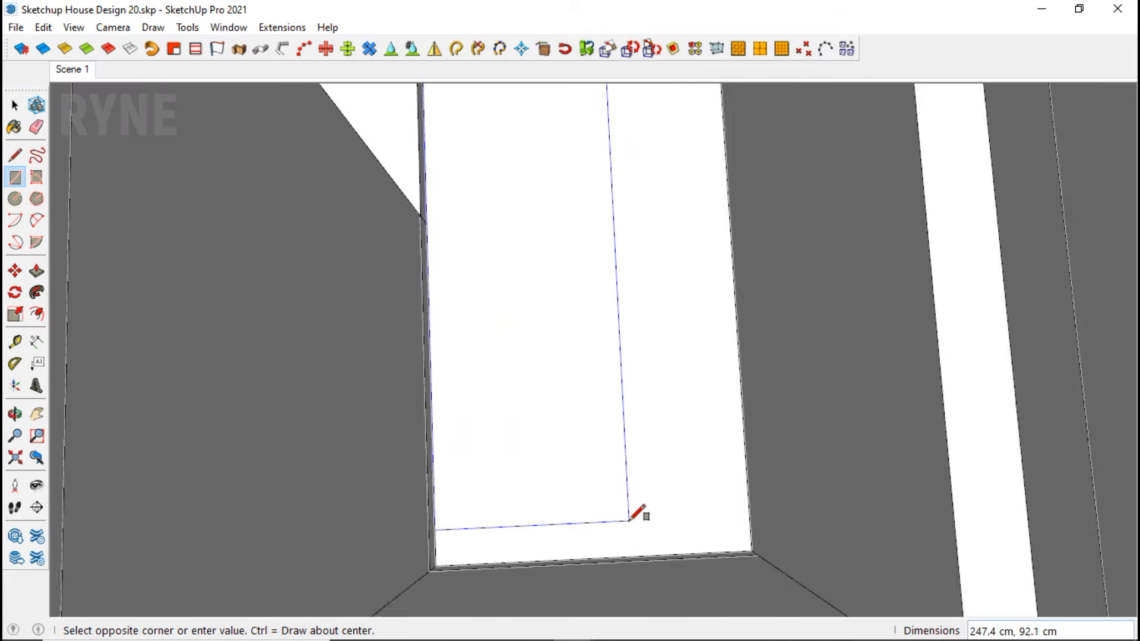
Step: Extrude the narrow room's floor rectangle 15 cm and make the slab a group
key("p")
left_click(776, 467)
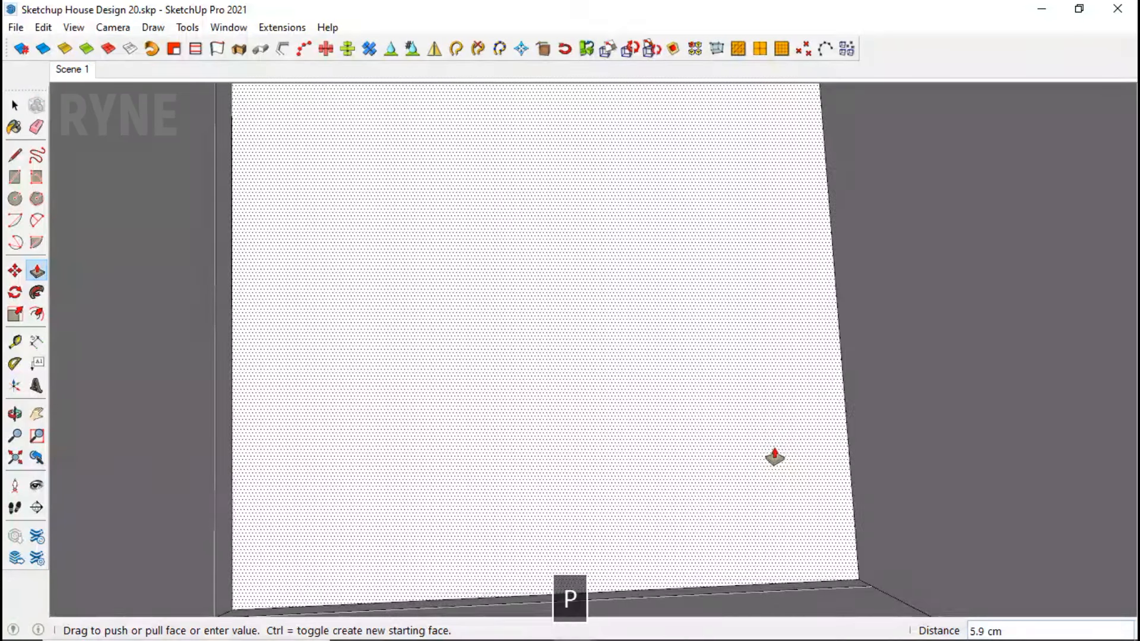
type("15")
key("Return")
key("space")
right_click(776, 467)
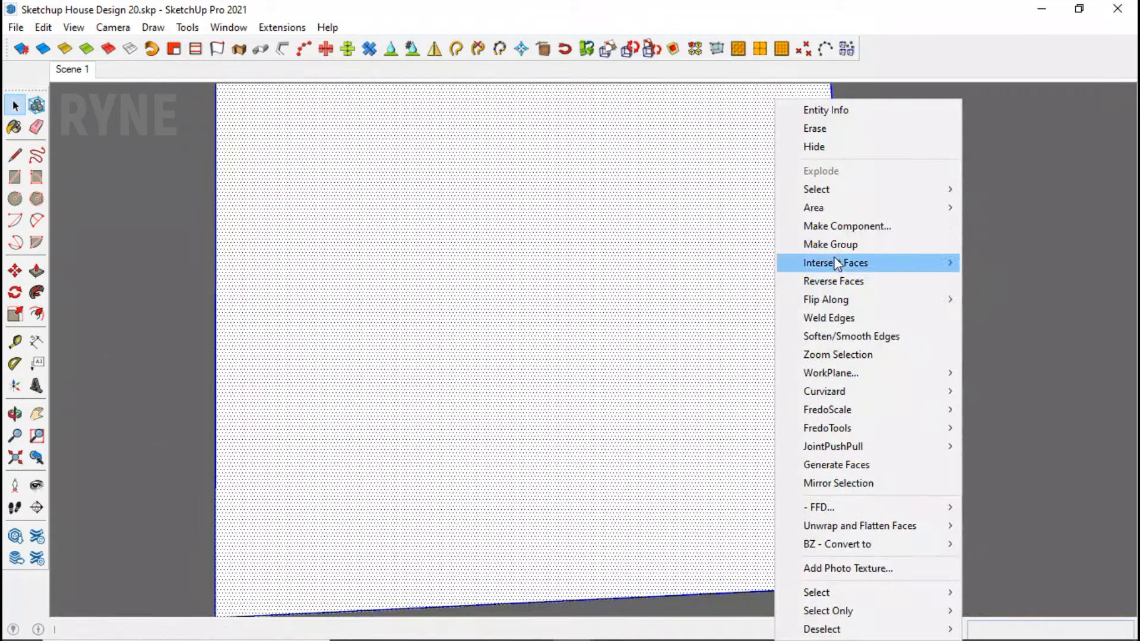
left_click(838, 354)
Step: Draw a floor rectangle between the wall corners of the next room
scroll(661, 514, "down", 7)
scroll(616, 215, "up", 3)
key("r")
middle_click_drag(615, 215, 491, 199)
scroll(489, 166, "up", 6)
left_click(485, 159)
scroll(496, 158, "down", 5)
middle_click_drag(821, 471, 880, 543)
Step: Extrude the room's floor rectangle into a slab and make it a group
key("p")
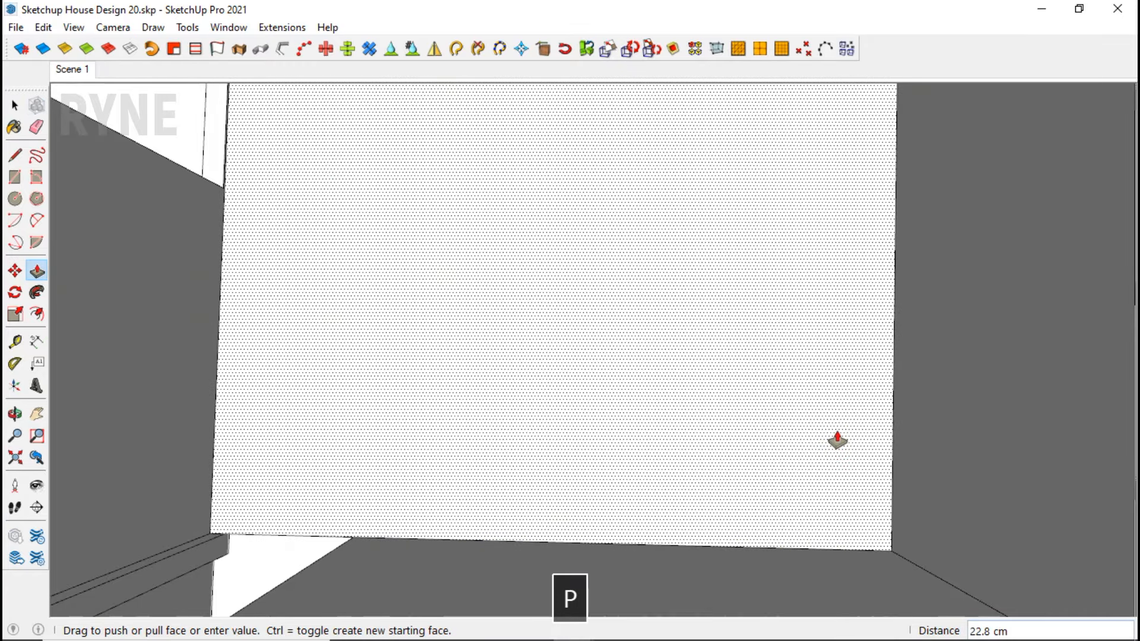
key("space")
left_click(835, 433)
right_click(837, 434)
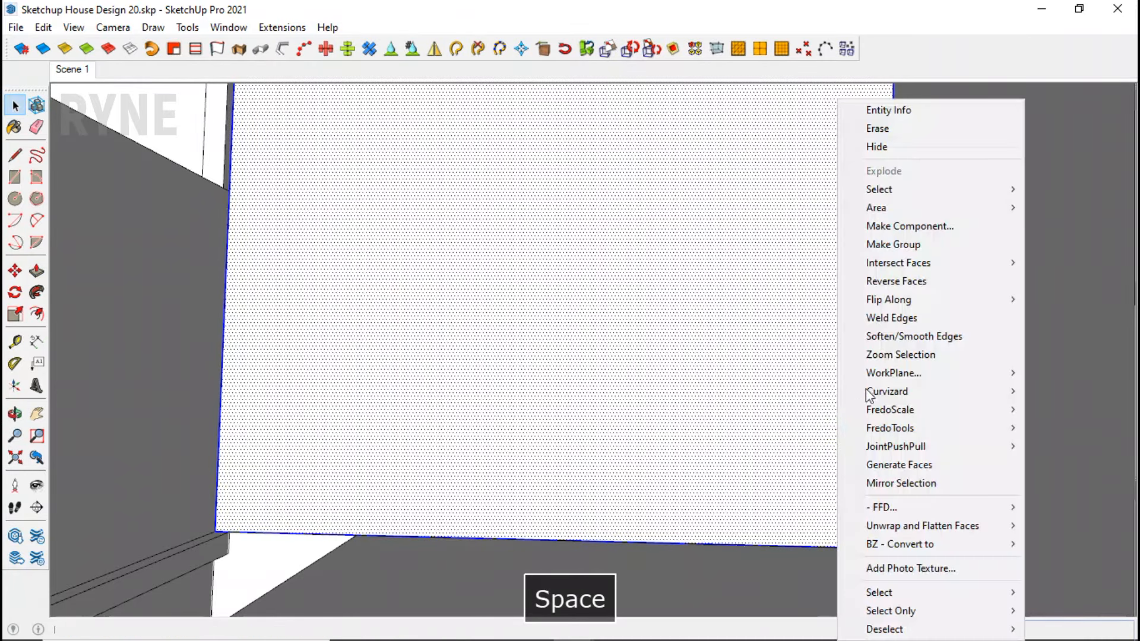
left_click(901, 244)
Step: Draw a guide line about 673 cm long from the inner partition's top corner along the green axis to the front wall's top edge
scroll(732, 385, "down", 3)
scroll(732, 385, "down", 5)
middle_click_drag(639, 425, 738, 450)
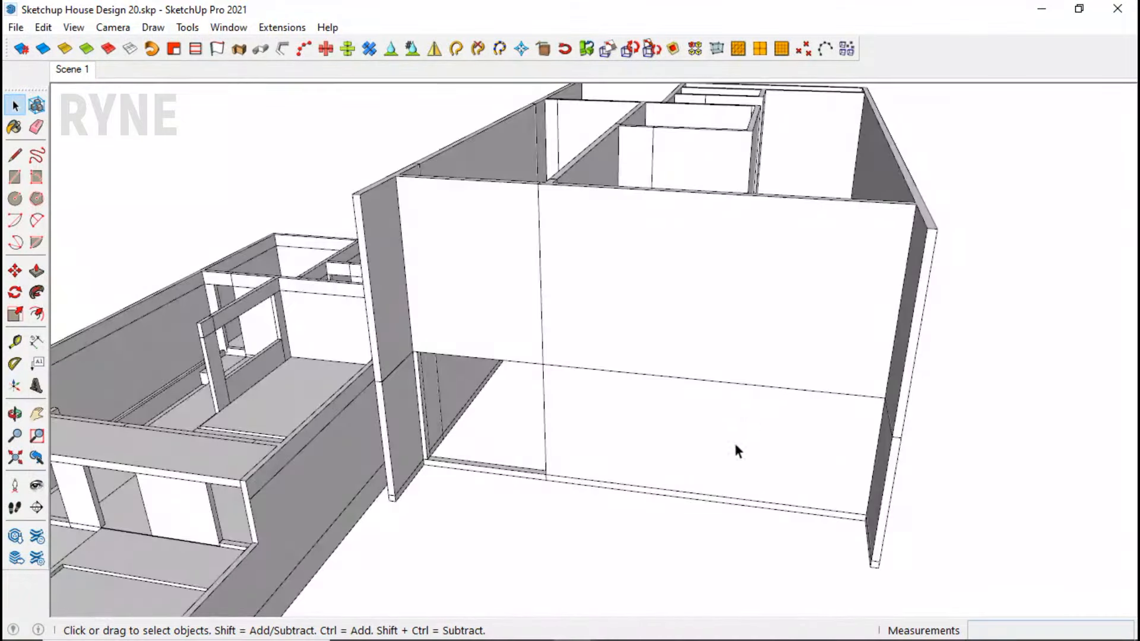
scroll(874, 291, "down", 2)
middle_click_drag(885, 241, 751, 241)
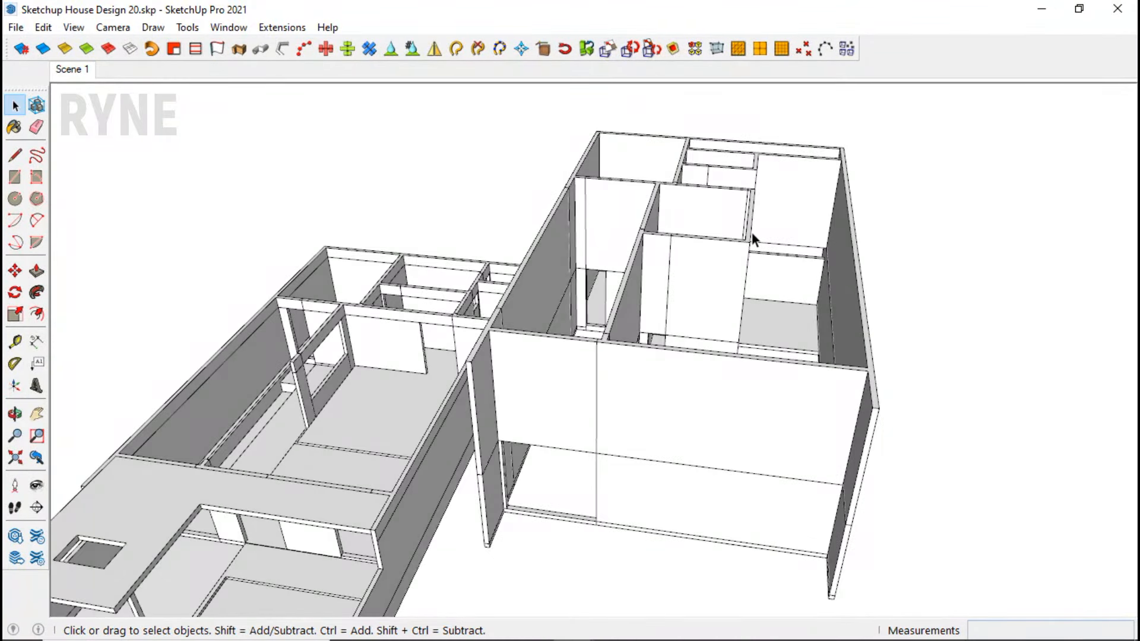
scroll(747, 244, "up", 6)
key("l")
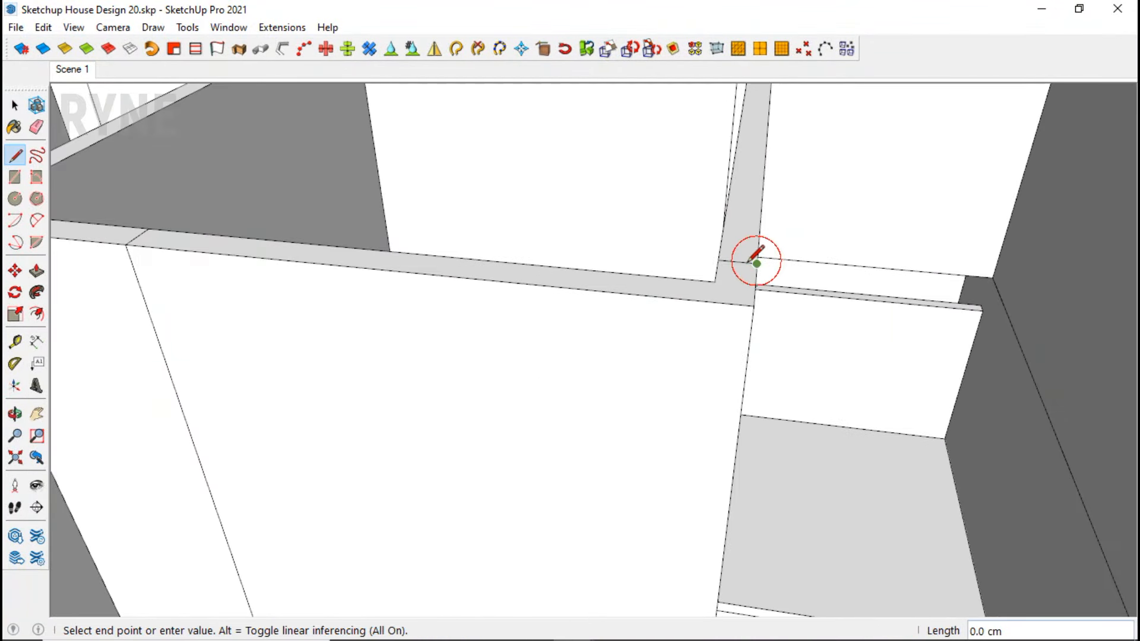
scroll(805, 263, "down", 6)
scroll(804, 316, "up", 3)
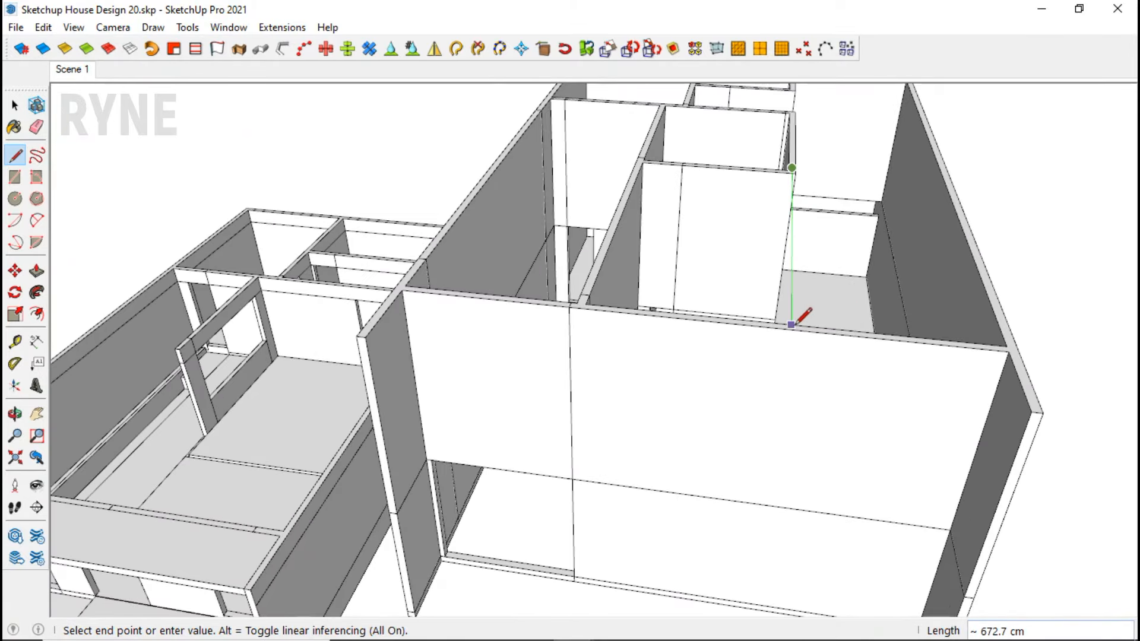
scroll(802, 314, "down", 2)
middle_click_drag(802, 308, 1000, 453)
key("Escape")
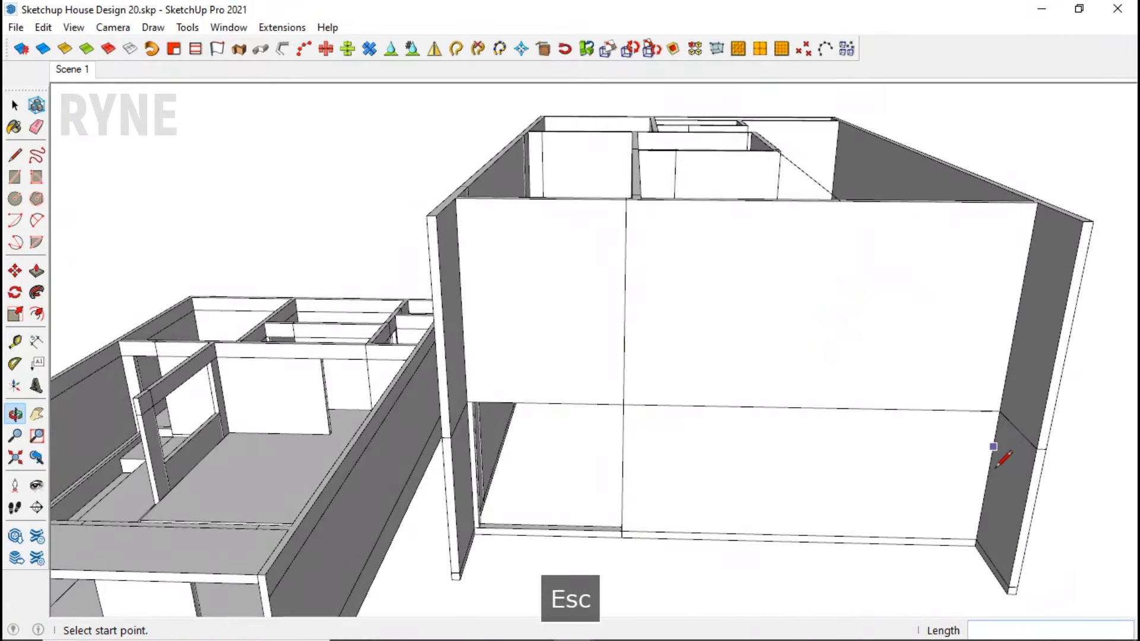
Step: Draw vertical reference lines at both ends of the front wall, one 290 cm long, and connect their tops to the guide line's end as gable slopes
scroll(975, 546, "up", 4)
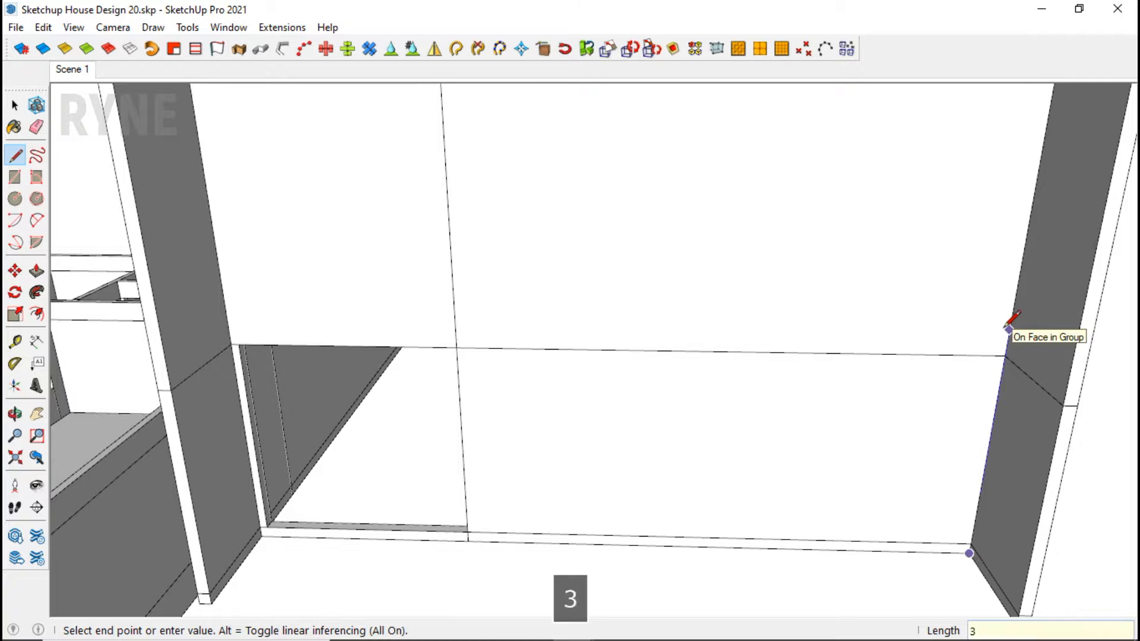
scroll(1012, 317, "down", 5)
middle_click_drag(926, 358, 323, 471)
scroll(719, 212, "up", 3)
scroll(741, 226, "down", 4)
scroll(324, 470, "up", 5)
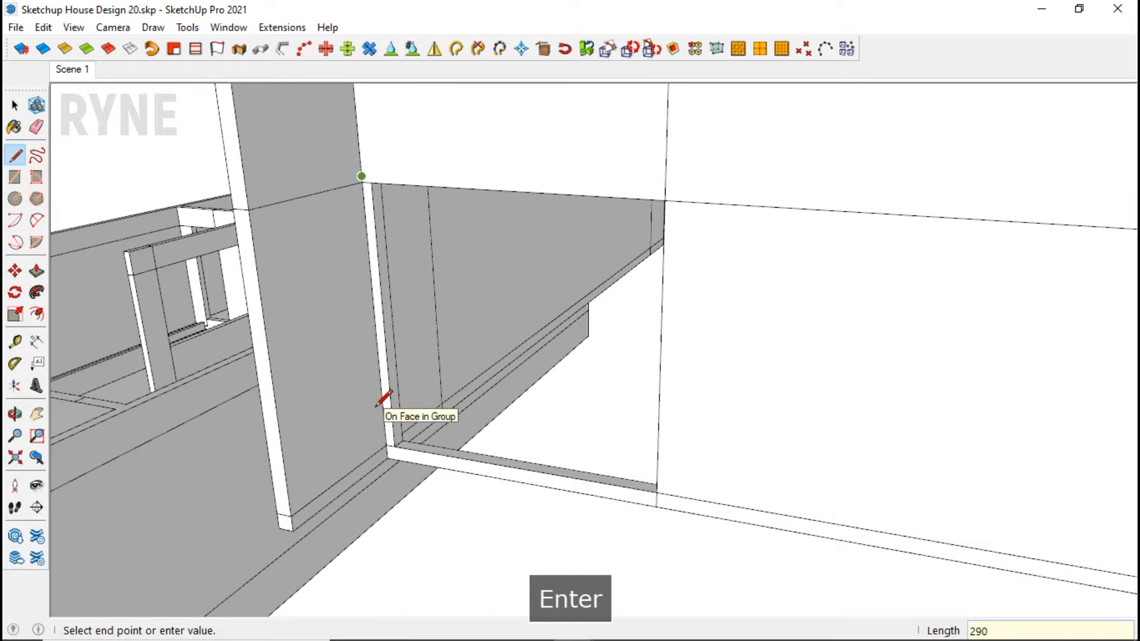
middle_click_drag(383, 399, 612, 350)
left_click(786, 107)
Step: Delete the guide line and the vertical reference lines, keeping the two gable slope lines on the front wall
key("space")
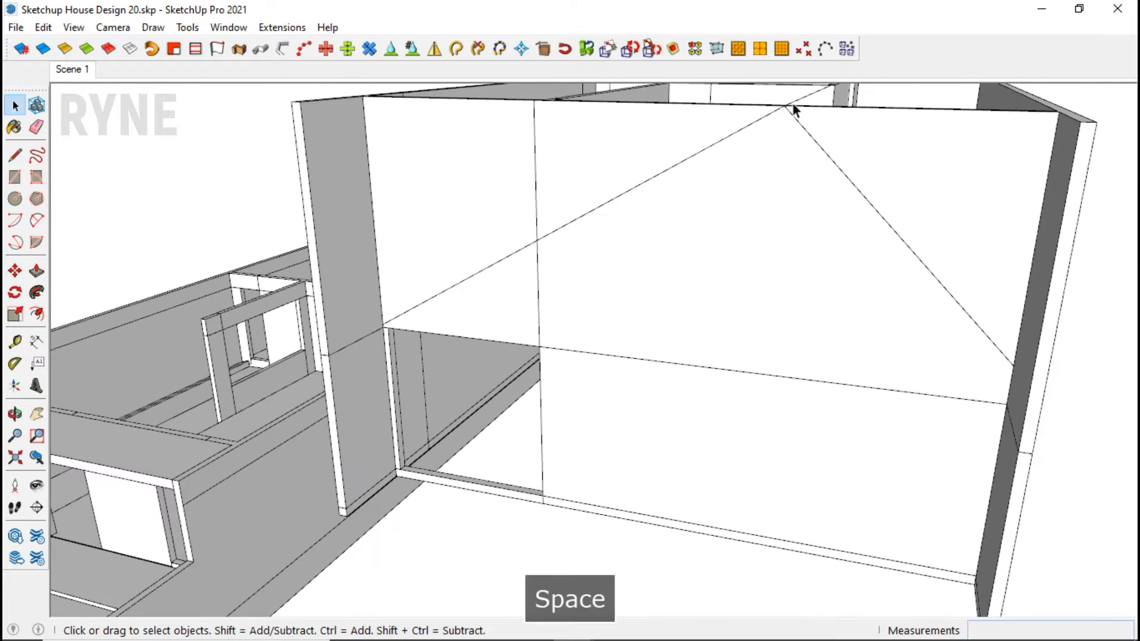
middle_click_drag(794, 102, 769, 202)
key("Delete")
scroll(841, 152, "down", 1)
scroll(844, 132, "up", 2)
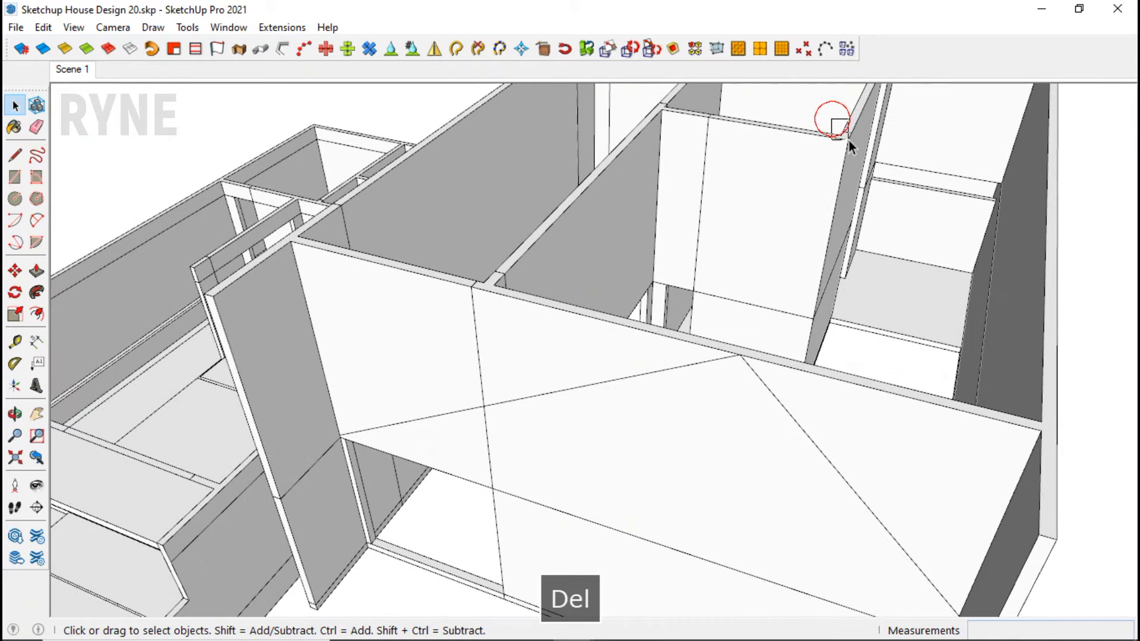
scroll(849, 141, "down", 3)
middle_click_drag(538, 380, 533, 349)
scroll(533, 349, "up", 3)
left_click(518, 339)
key("Delete")
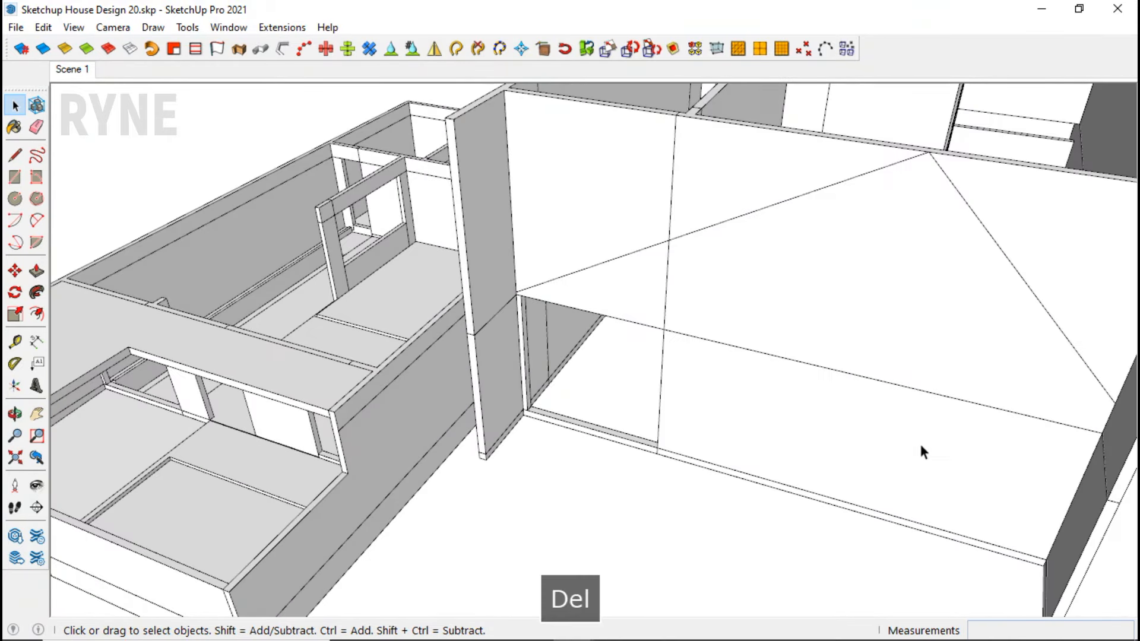
scroll(919, 442, "down", 2)
middle_click_drag(1005, 403, 993, 434)
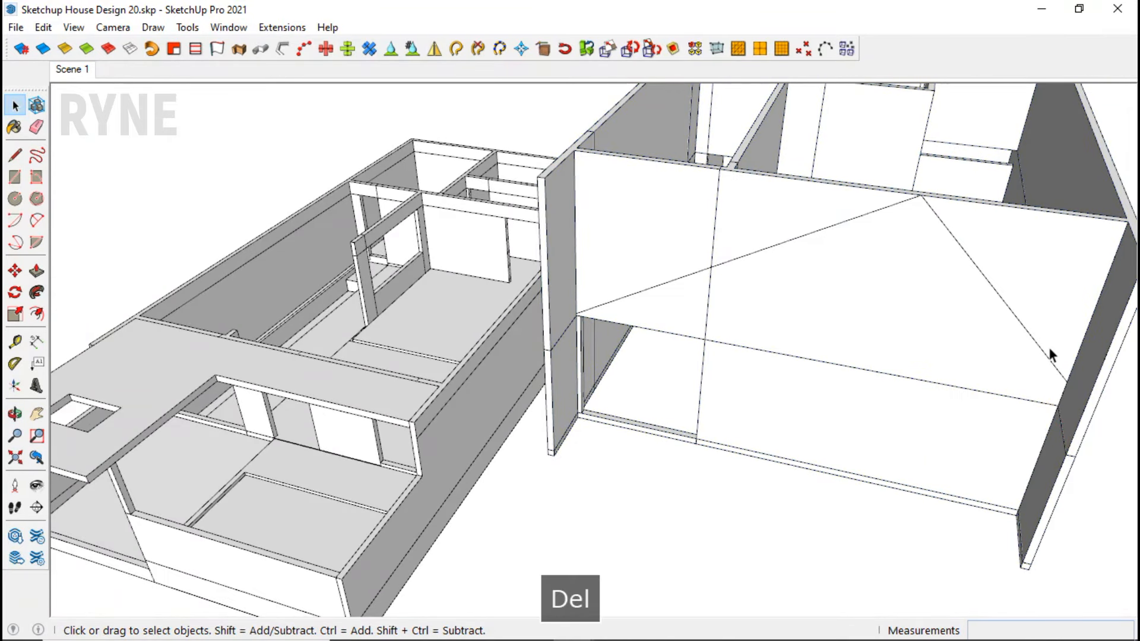
Step: Extrude the two gable slope lines with Extrude Lines from the front wall's corner to the rear corner of the house
scroll(675, 390, "down", 3)
middle_click_drag(675, 391, 580, 443)
scroll(359, 339, "up", 2)
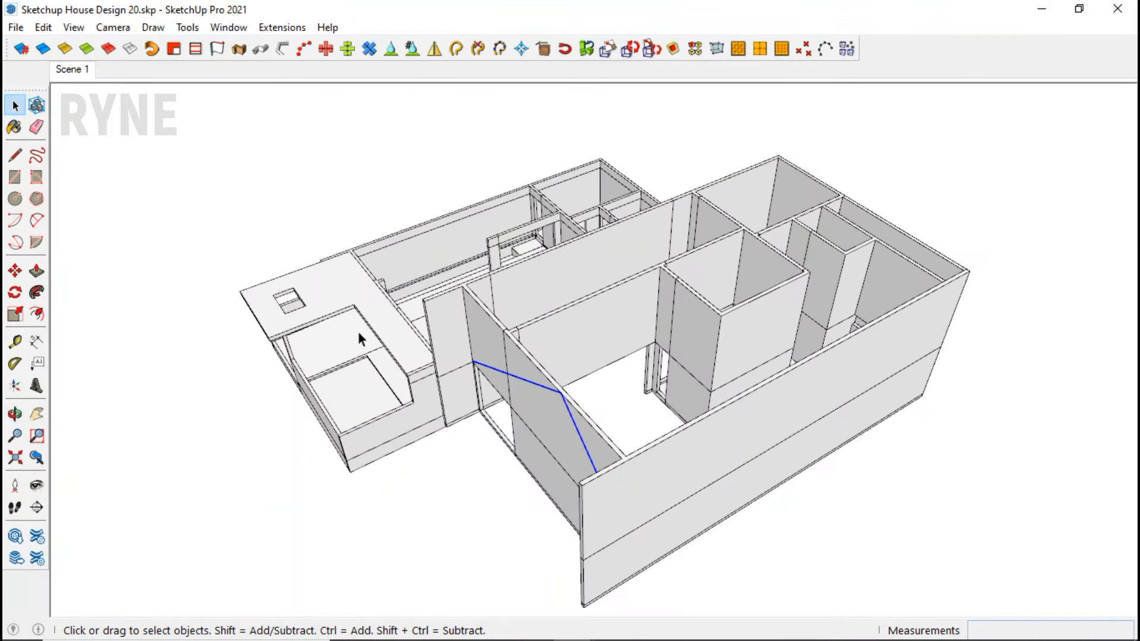
scroll(614, 469, "up", 2)
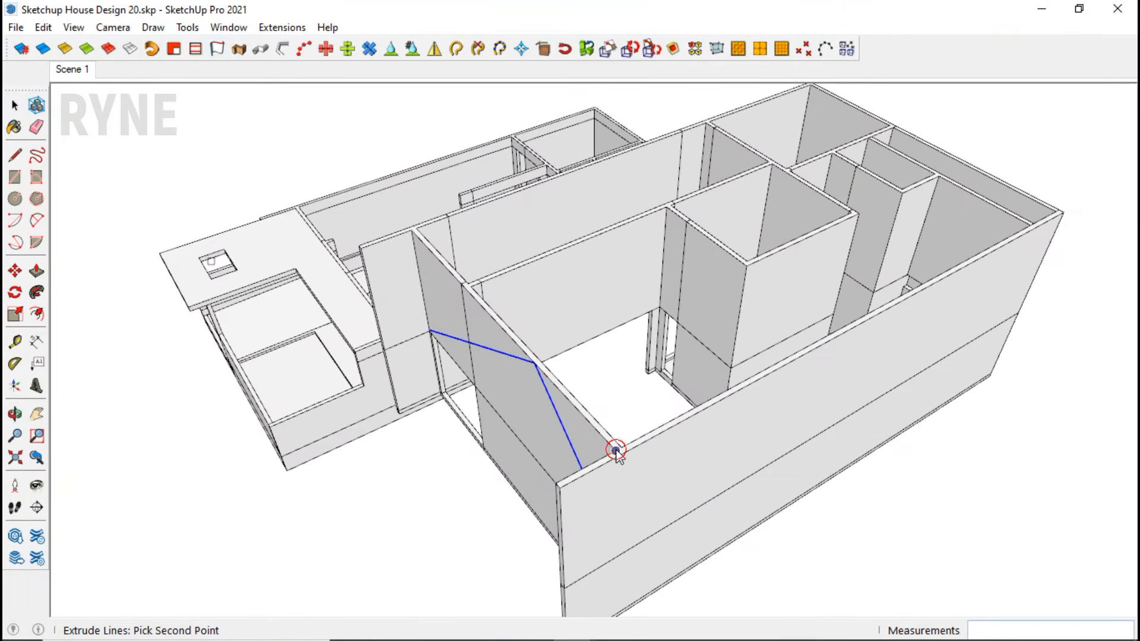
left_click(1067, 209)
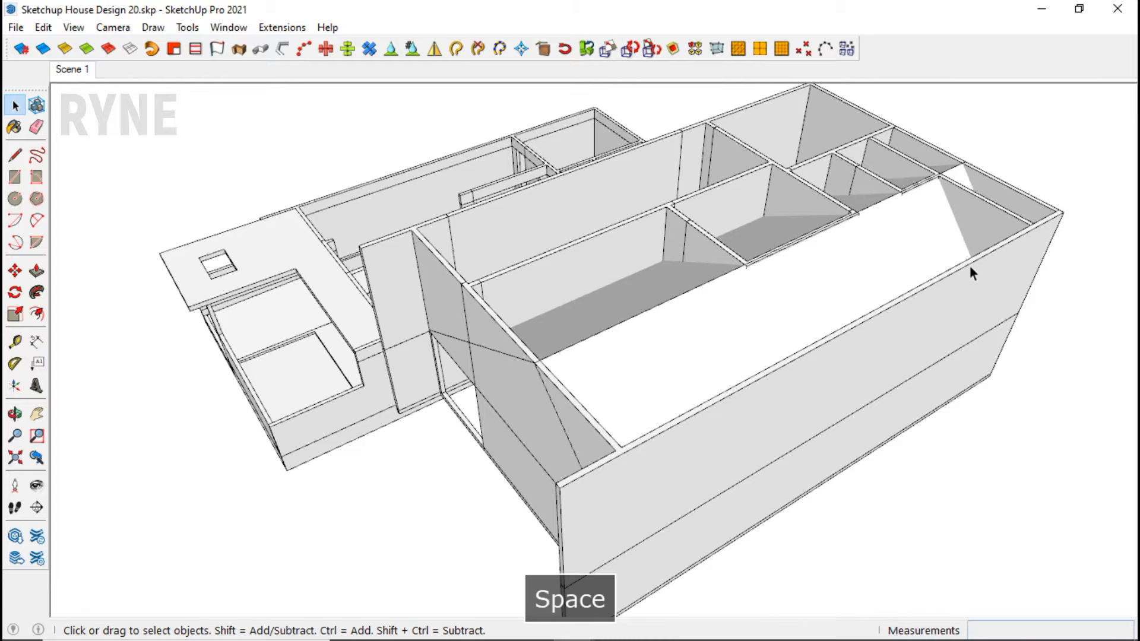
Step: Cut the extruded roof surface and paste it in place inside the upper-floor wall group
middle_click_drag(971, 273, 638, 274)
double_click(685, 309)
left_click(42, 28)
left_click(66, 89)
double_click(677, 306)
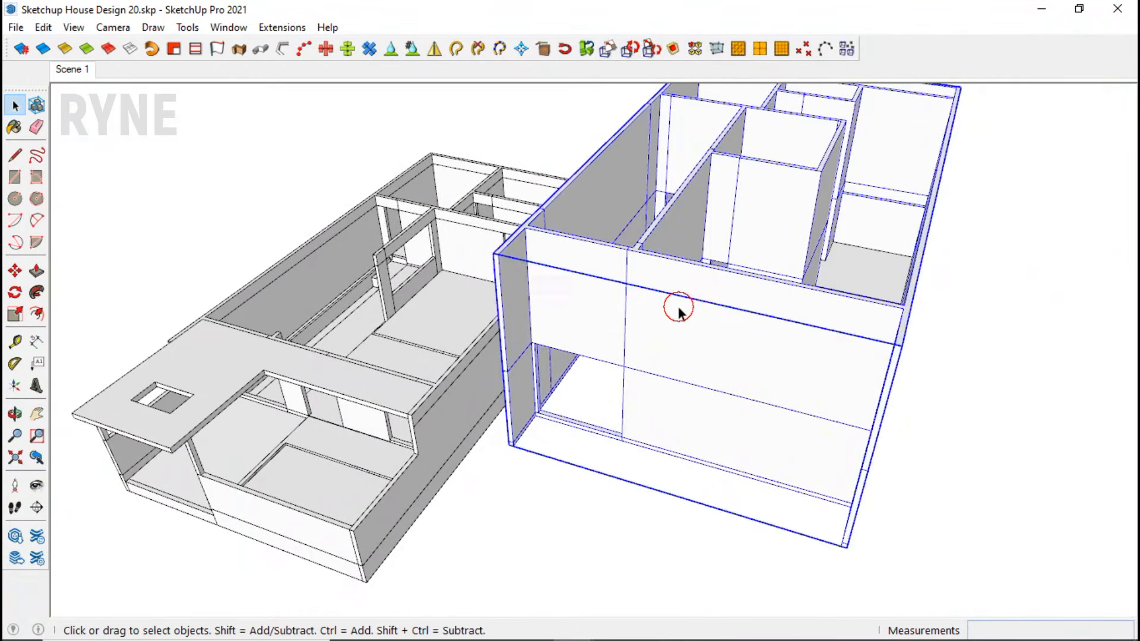
key("ctrl+a")
left_click(42, 27)
left_click(87, 145)
middle_click_drag(647, 461, 657, 264)
Step: Select everything in the wall group and intersect the faces with the selection
key("ctrl+a")
right_click(657, 268)
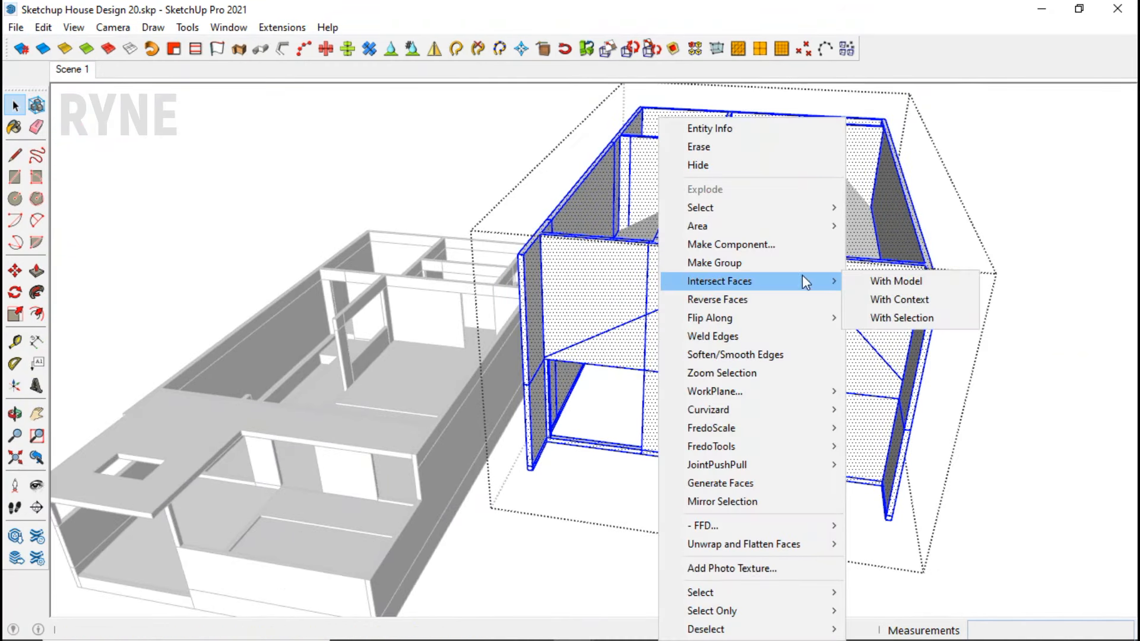
left_click(893, 318)
key("ctrl+t")
middle_click_drag(800, 323, 904, 343)
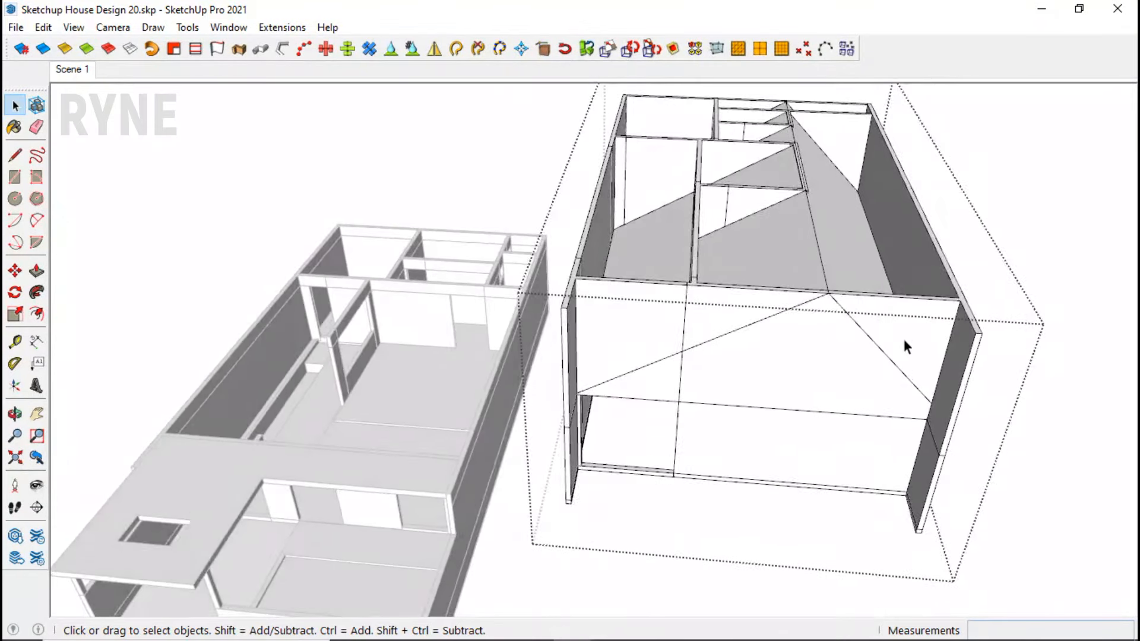
Step: Push away the front and rear wall pieces that rise above the short roof slope
scroll(907, 343, "up", 2)
key("p")
left_click(905, 335)
left_click(891, 310)
scroll(741, 502, "down", 4)
scroll(821, 231, "up", 5)
left_click(803, 204)
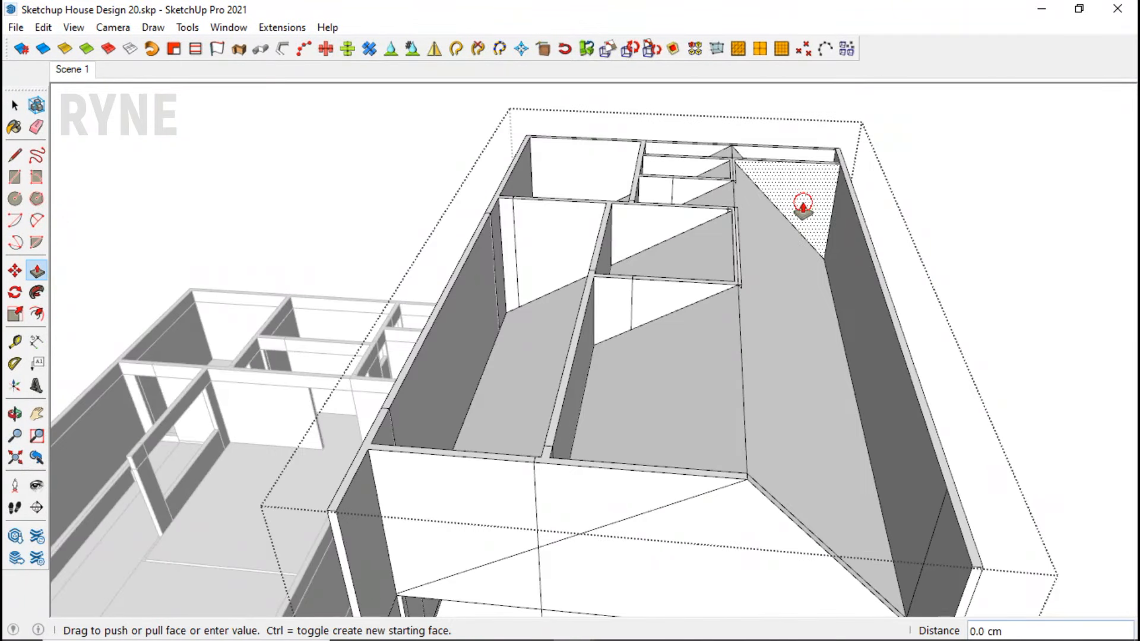
key("Escape")
scroll(800, 199, "up", 2)
left_click(743, 157)
left_click(762, 158)
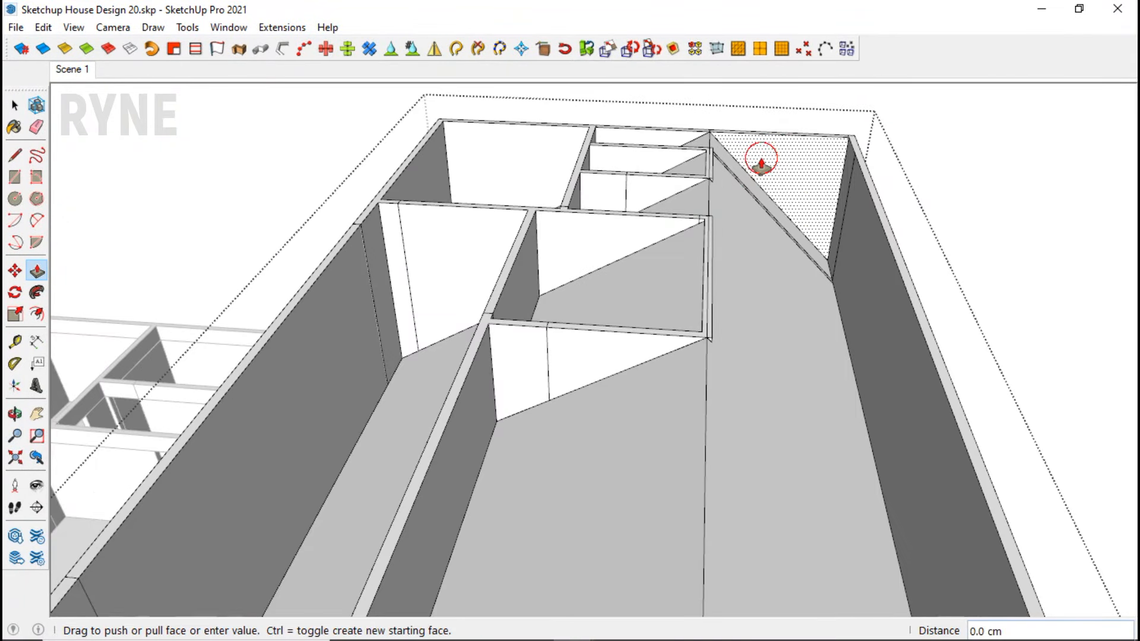
Step: Push away the partition and front wall pieces above the long roof slope through their 15 cm thickness
middle_click_drag(753, 155, 473, 493)
left_click(598, 180)
left_click(562, 304)
left_click(520, 288)
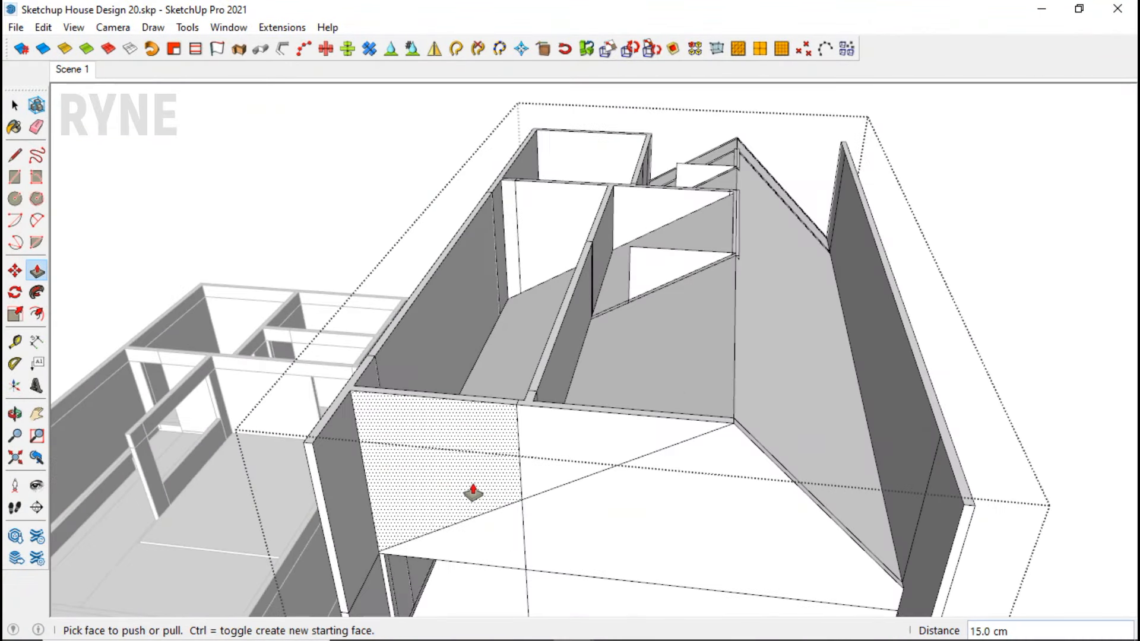
left_click(438, 439)
scroll(517, 205, "up", 3)
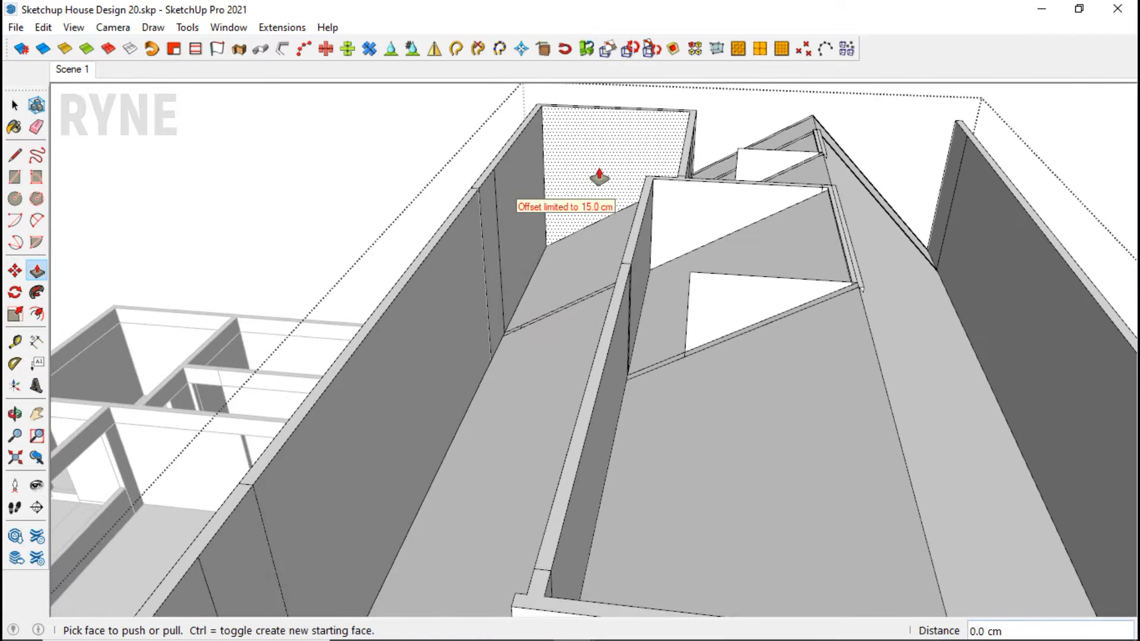
Step: Delete the remaining partition geometry projecting above the roof slope behind the front wall
scroll(573, 305, "down", 3)
middle_click_drag(572, 305, 650, 234)
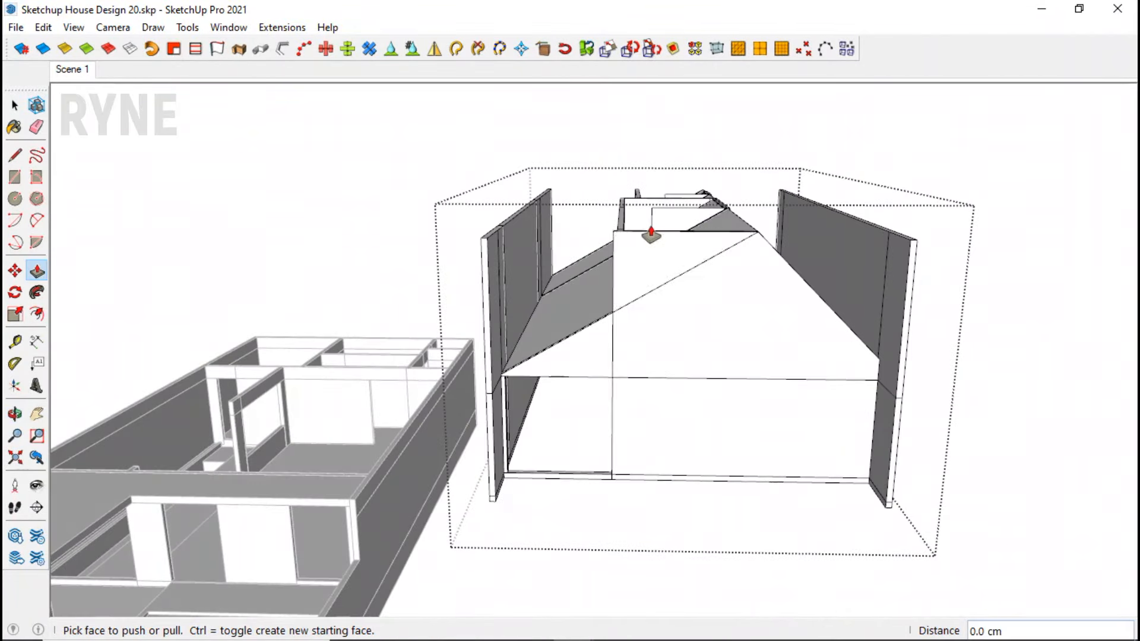
scroll(650, 235, "up", 5)
key("space")
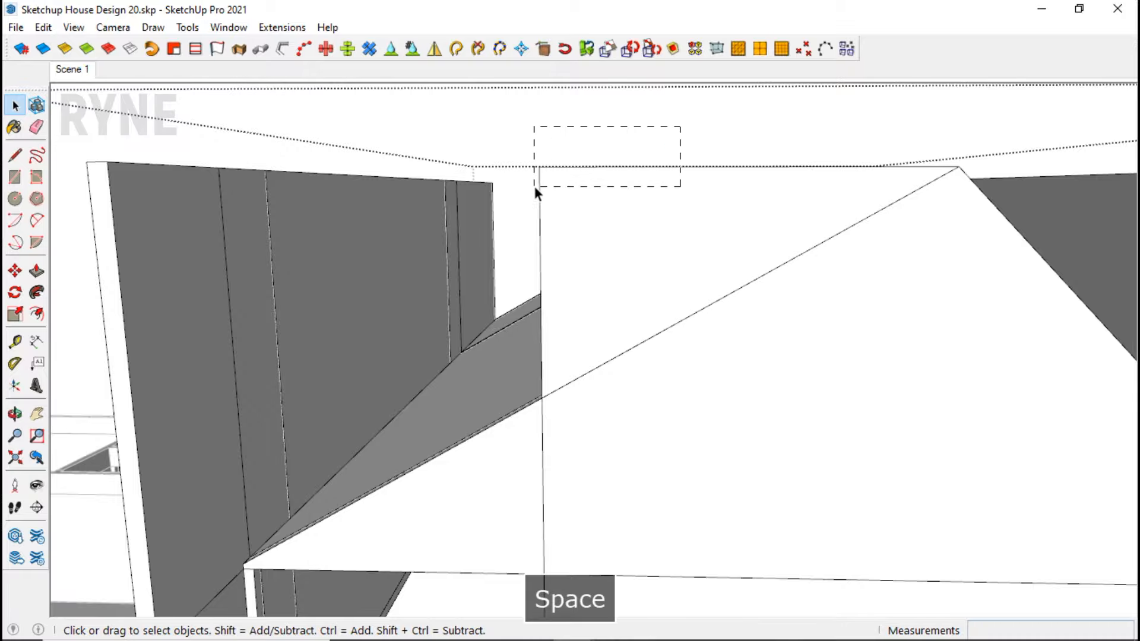
left_click_drag(534, 186, 536, 188)
key("Delete")
middle_click_drag(671, 213, 757, 313)
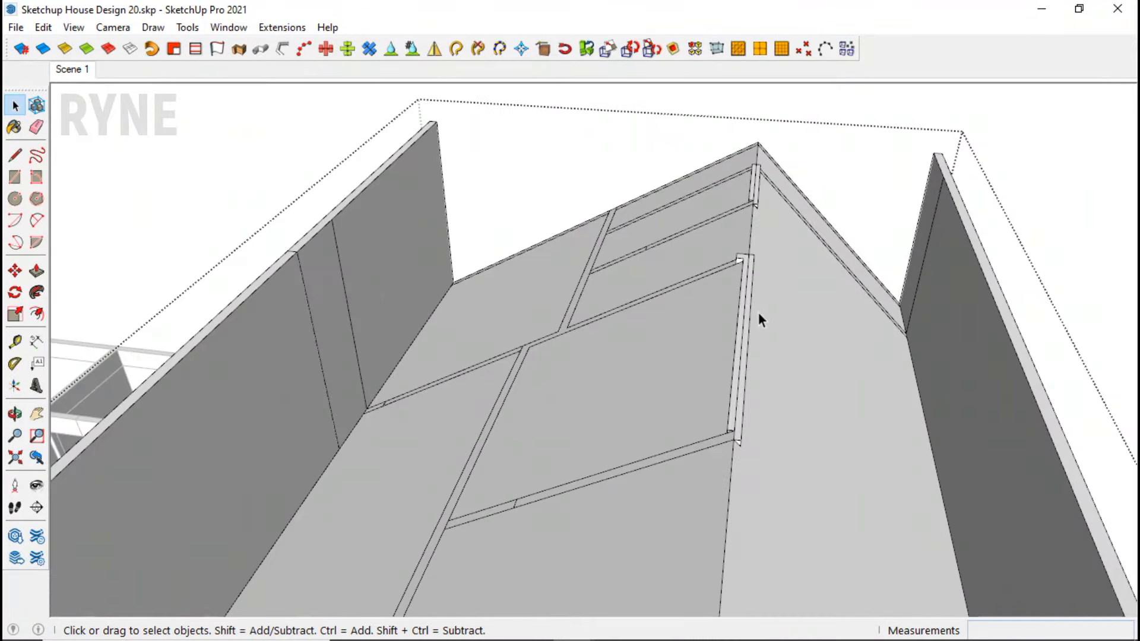
Step: Erase the leftover wall fragments and stray edges protruding through the roof surface around the partition corners near the ridge
scroll(758, 409, "up", 6)
key("e")
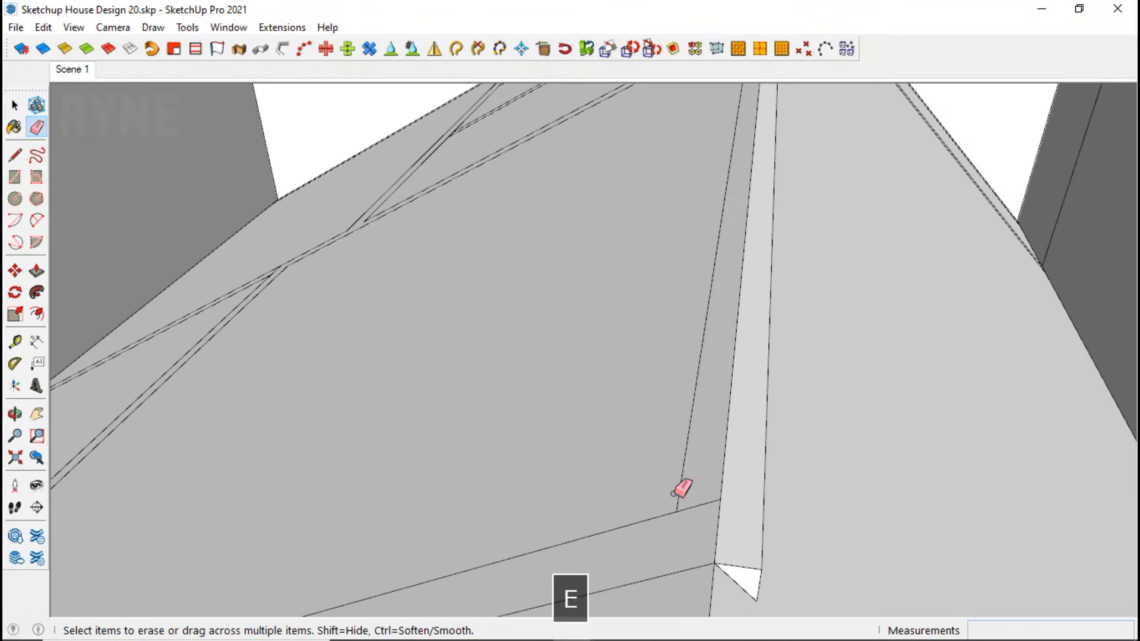
scroll(726, 594, "down", 5)
scroll(753, 195, "up", 7)
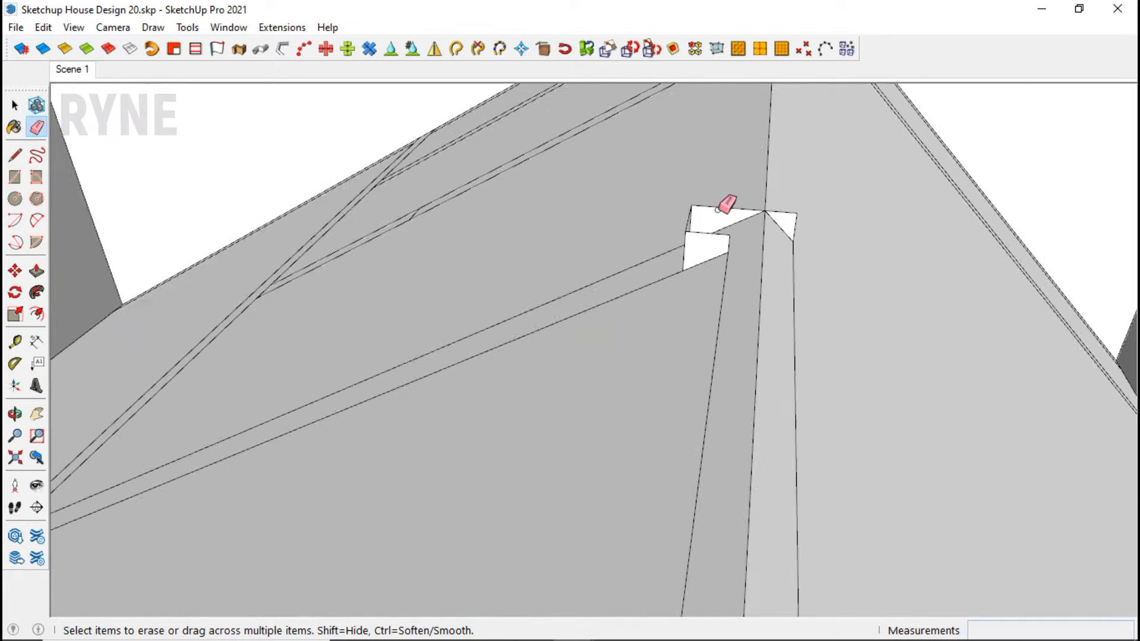
left_click(675, 205)
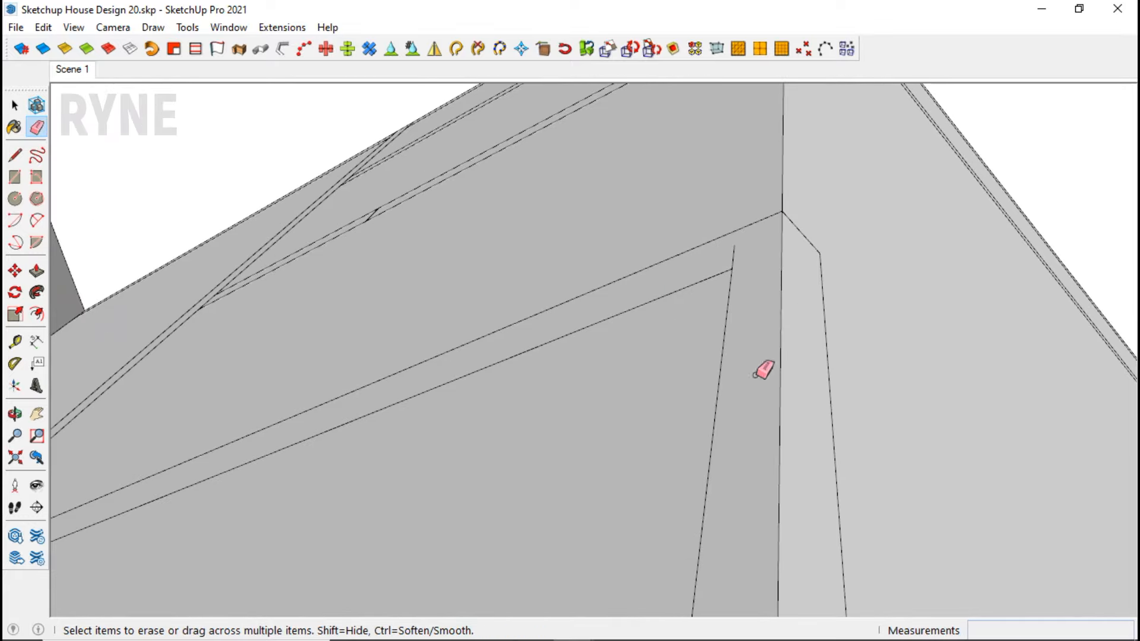
scroll(756, 374, "down", 4)
scroll(742, 297, "up", 4)
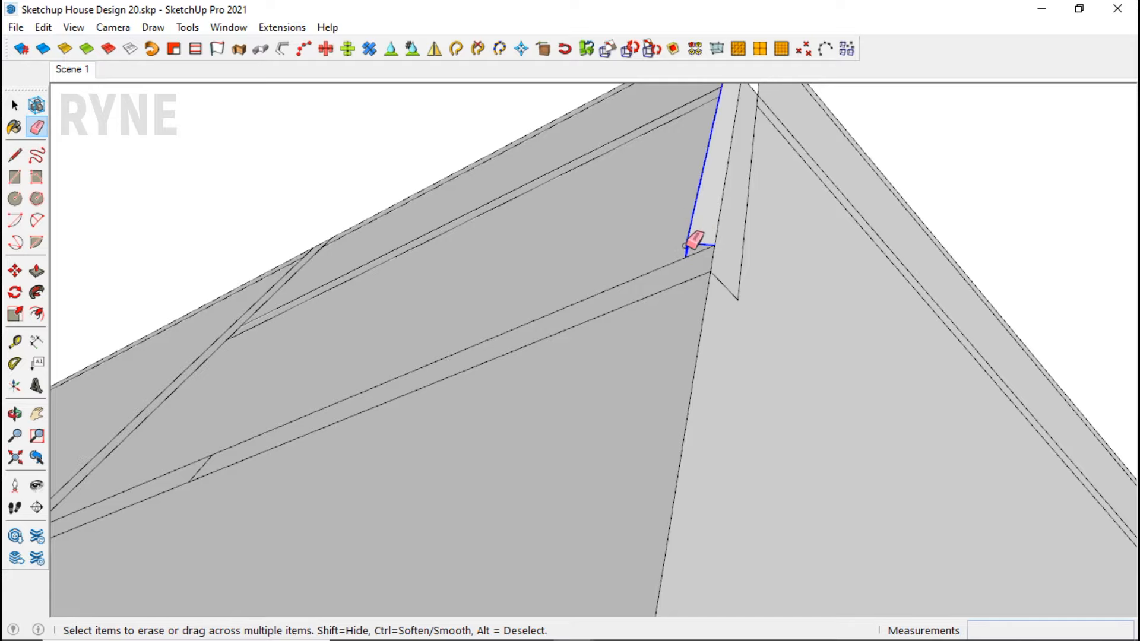
left_click_drag(686, 245, 685, 249)
scroll(719, 249, "down", 3)
scroll(737, 159, "up", 6)
scroll(701, 164, "down", 6)
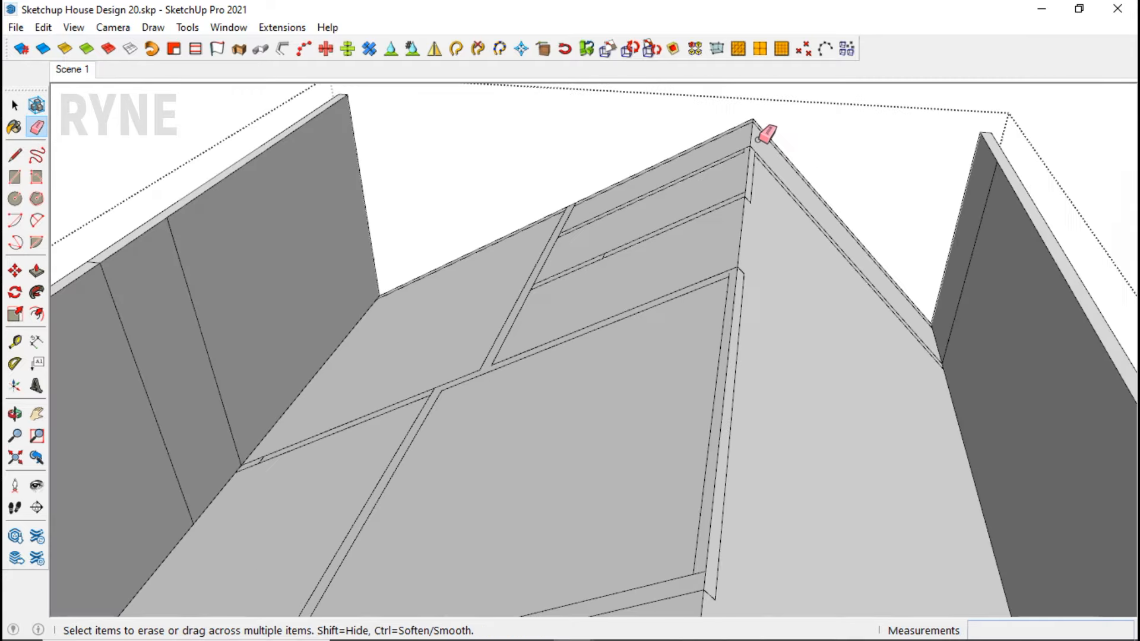
key("Escape")
Step: Select all connected wall and roof geometry and intersect its faces with the selection again
triple_click(728, 253)
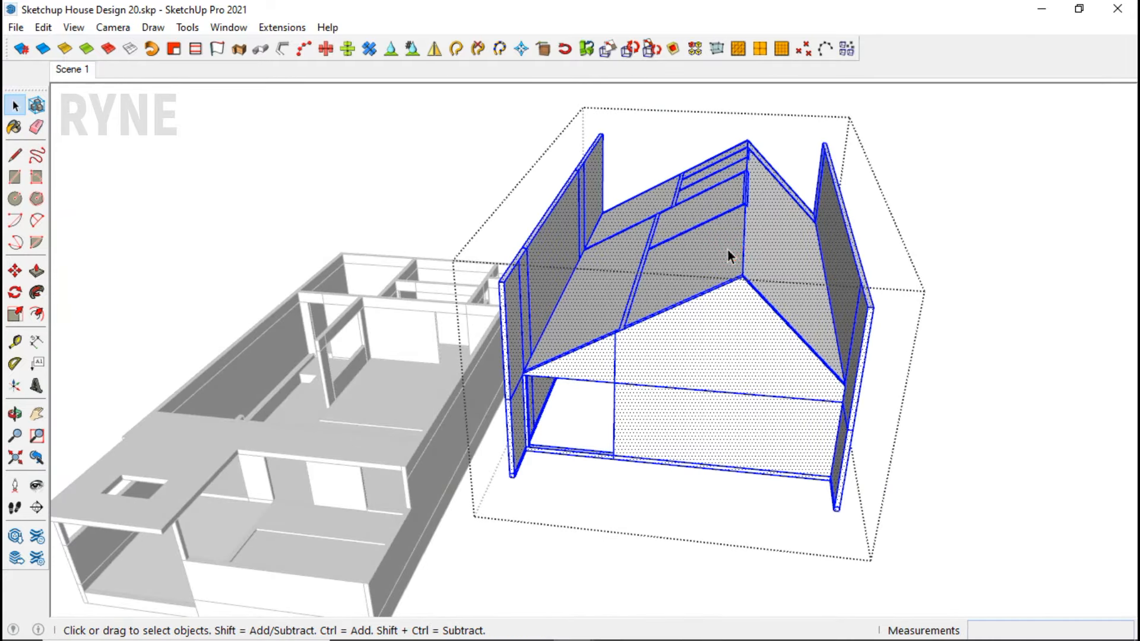
right_click(728, 252)
mouse_move(807, 280)
left_click(945, 317)
middle_click_drag(943, 323, 769, 382)
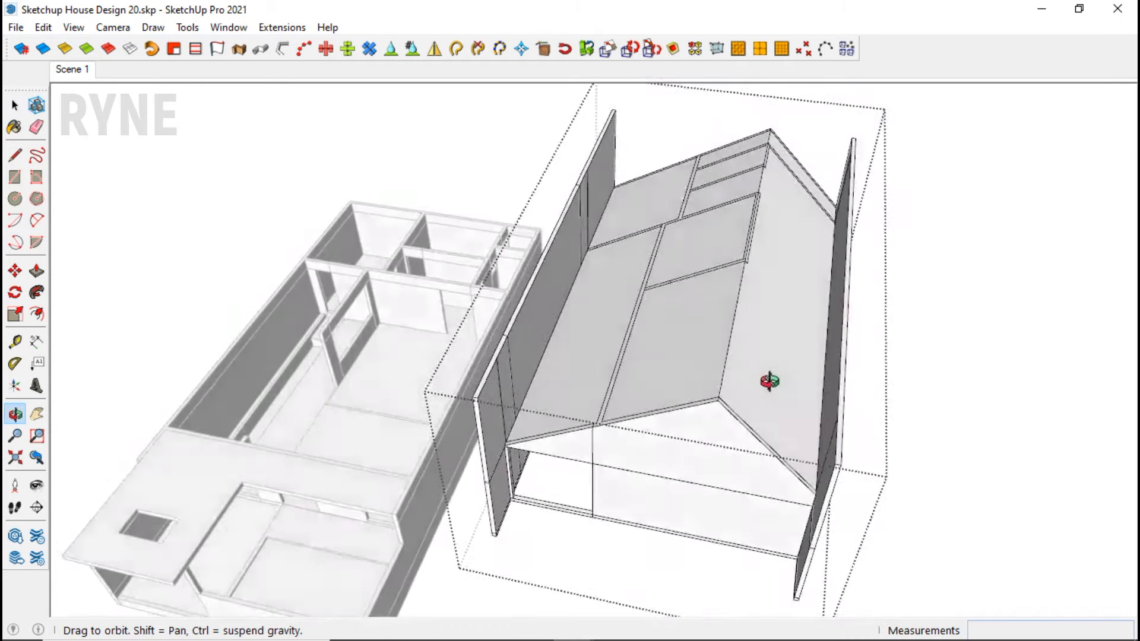
Step: Delete the roof surface faces lying over the rooms, leaving only the walls trimmed to the slopes
left_click(767, 344)
key("Delete")
left_click(703, 330)
key("Delete")
scroll(725, 186, "up", 3)
left_click(729, 179)
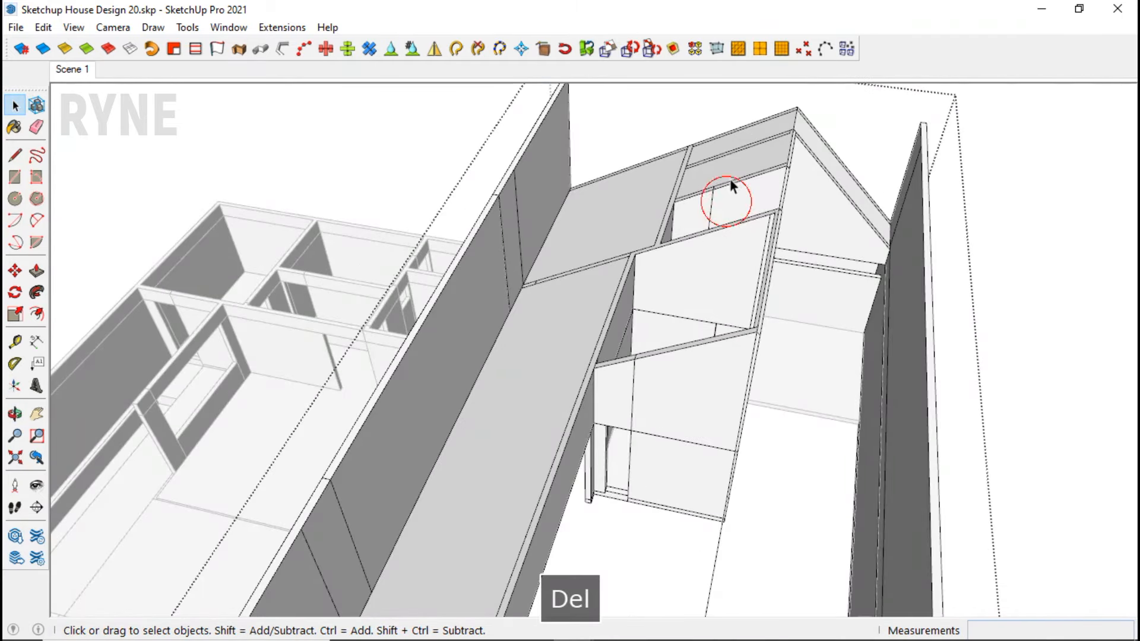
key("Delete")
scroll(576, 303, "down", 5)
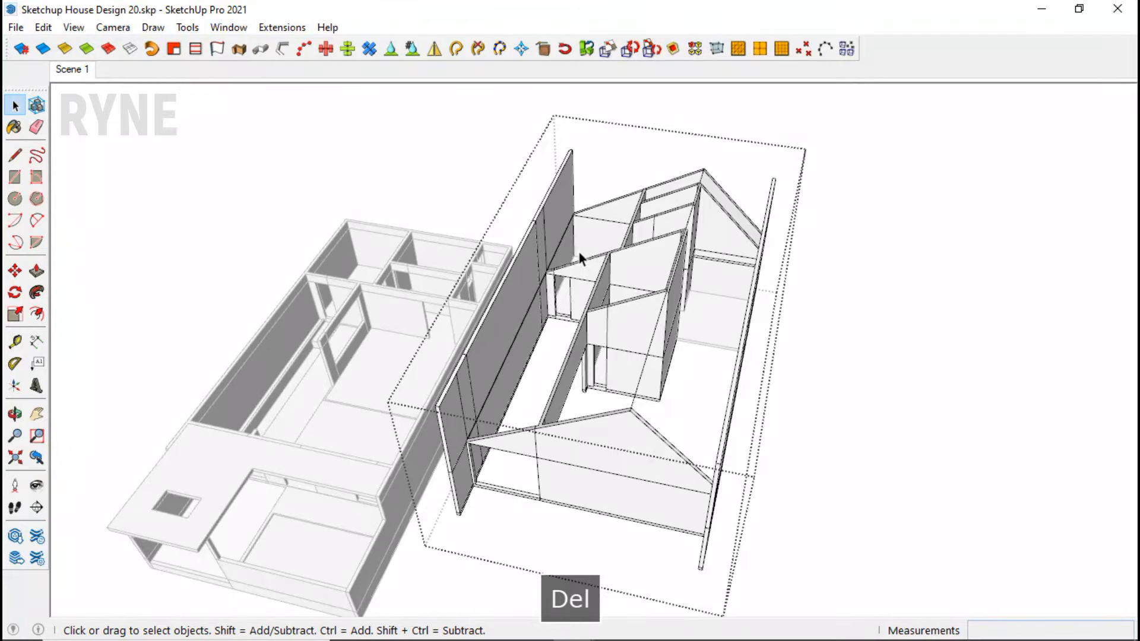
Step: Delete the stray ridge edge between the partition wall and the rear gable
scroll(715, 182, "up", 5)
left_click(720, 202)
triple_click(720, 202)
left_click(684, 179)
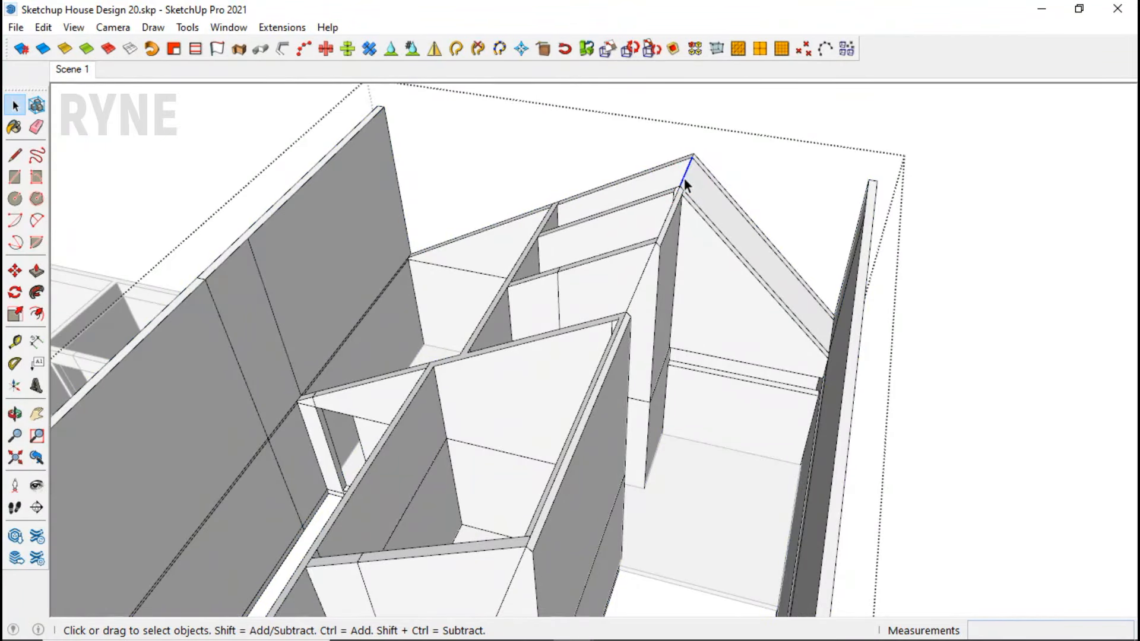
key("Delete")
Step: Push the end of the sloped partition wall near the ridge back by 15 cm
left_click(649, 258)
middle_click_drag(651, 264, 670, 286)
scroll(600, 442, "down", 2)
key("p")
left_click(657, 245)
middle_click_drag(683, 392, 242, 359)
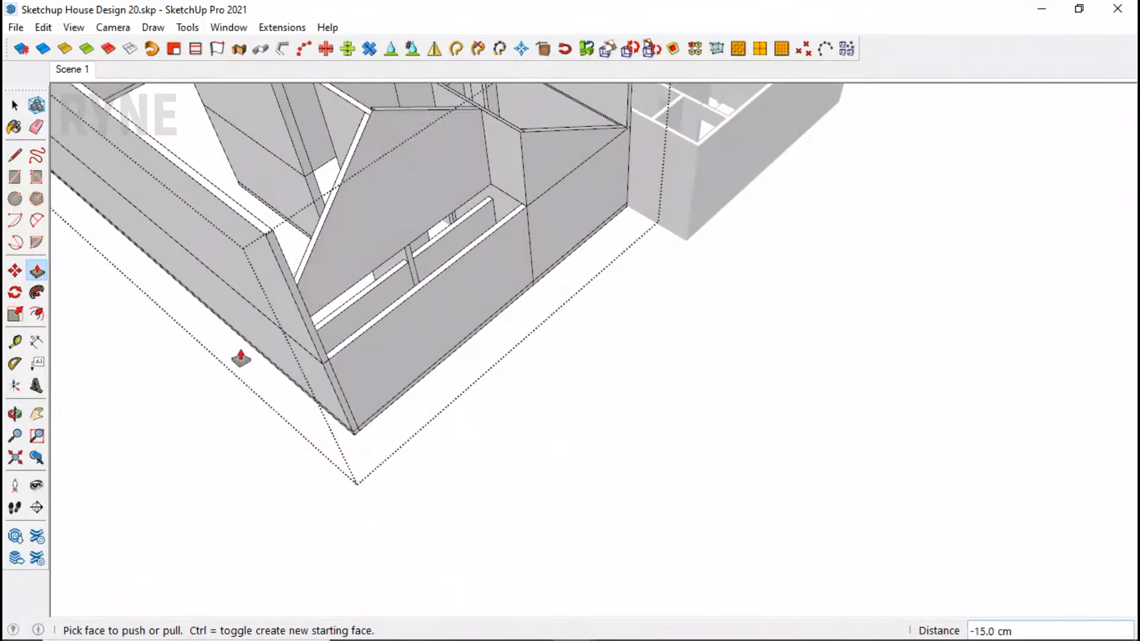
Step: Push/Pull the end wall section beside the long opening by 120 cm and close the group
scroll(404, 237, "up", 4)
left_click(591, 276)
middle_click_drag(591, 277, 611, 487)
type("120")
key("Return")
key("Escape")
scroll(611, 487, "down", 7)
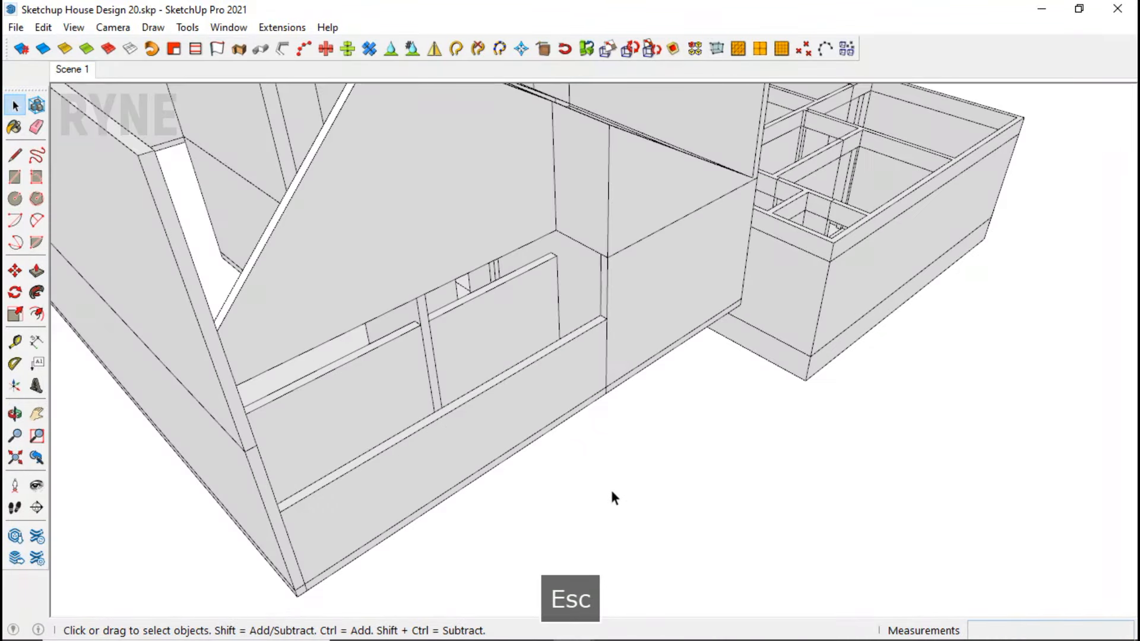
Step: Open the upper-floor walls group for editing and select all its connected geometry
middle_click_drag(373, 393, 619, 195)
scroll(618, 201, "up", 3)
double_click(616, 213)
triple_click(616, 215)
scroll(616, 217, "down", 4)
middle_click_drag(659, 398, 766, 274)
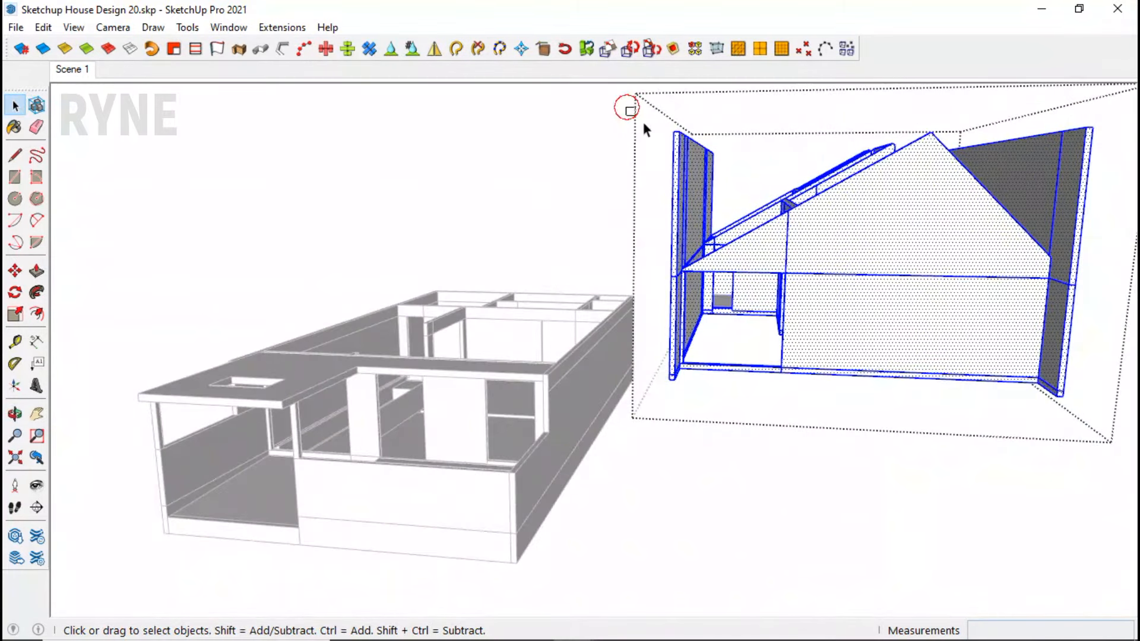
Step: Lower the top of the side wall at the front gable's left end vertically to the eaves
left_click_drag(627, 106, 751, 171)
middle_click_drag(737, 172, 809, 191)
key("m")
left_click(673, 173)
key("Up")
key("Return")
key("space")
Step: Lower the top edges of the opposite side wall by 283 cm
key("m")
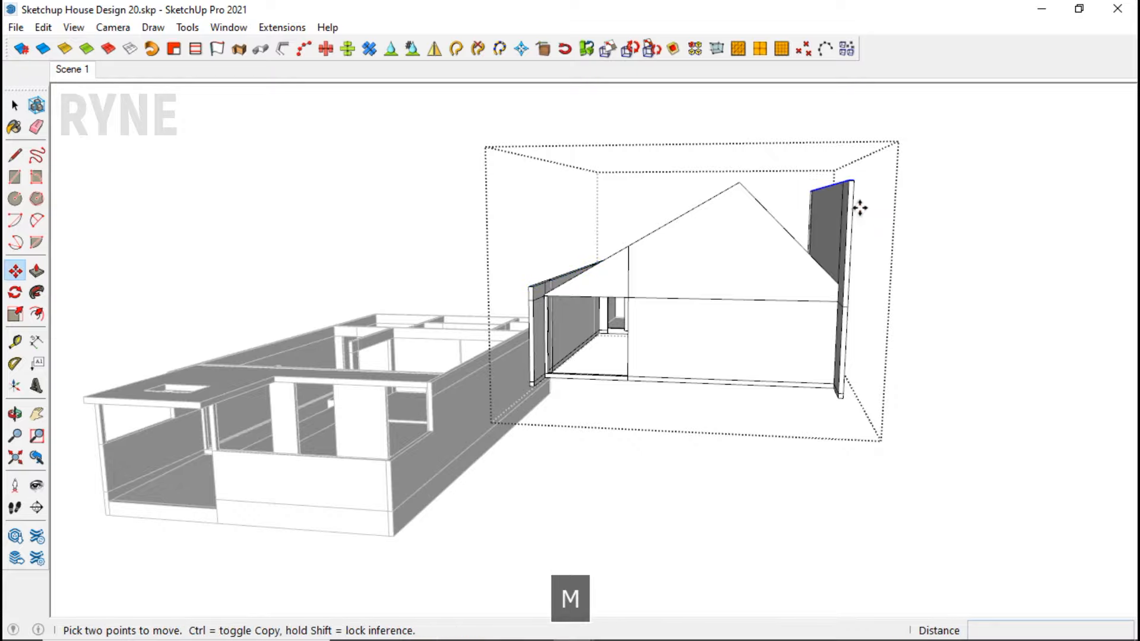
key("Return")
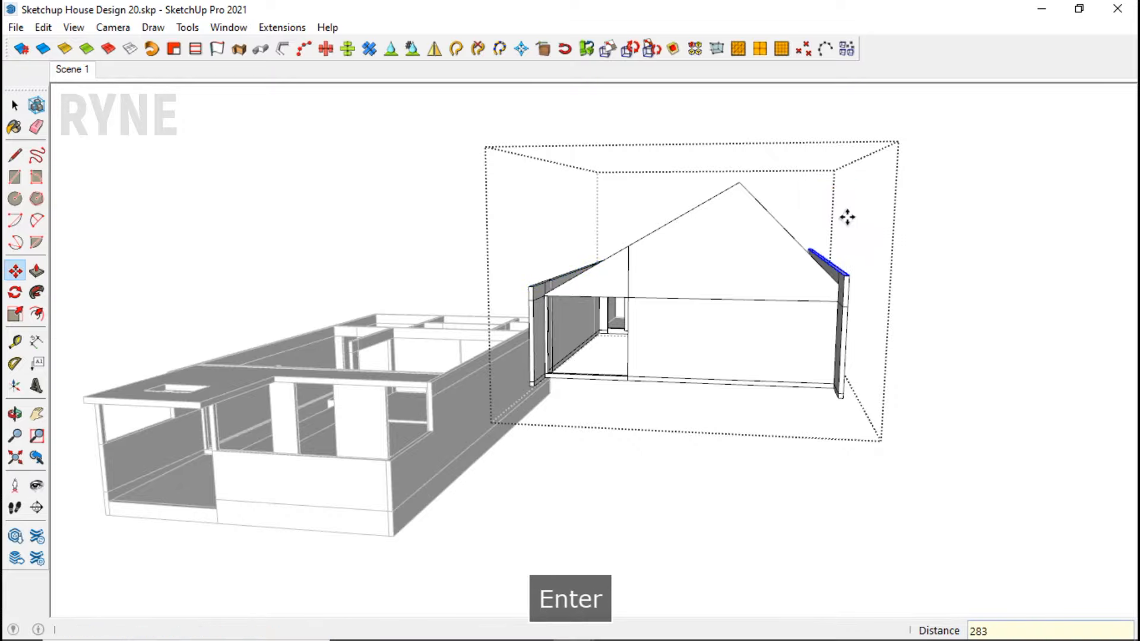
key("Escape")
Step: Draw a line along the front gable's left slope up to its apex
middle_click_drag(849, 266, 837, 261)
scroll(540, 307, "up", 3)
scroll(540, 308, "up", 3)
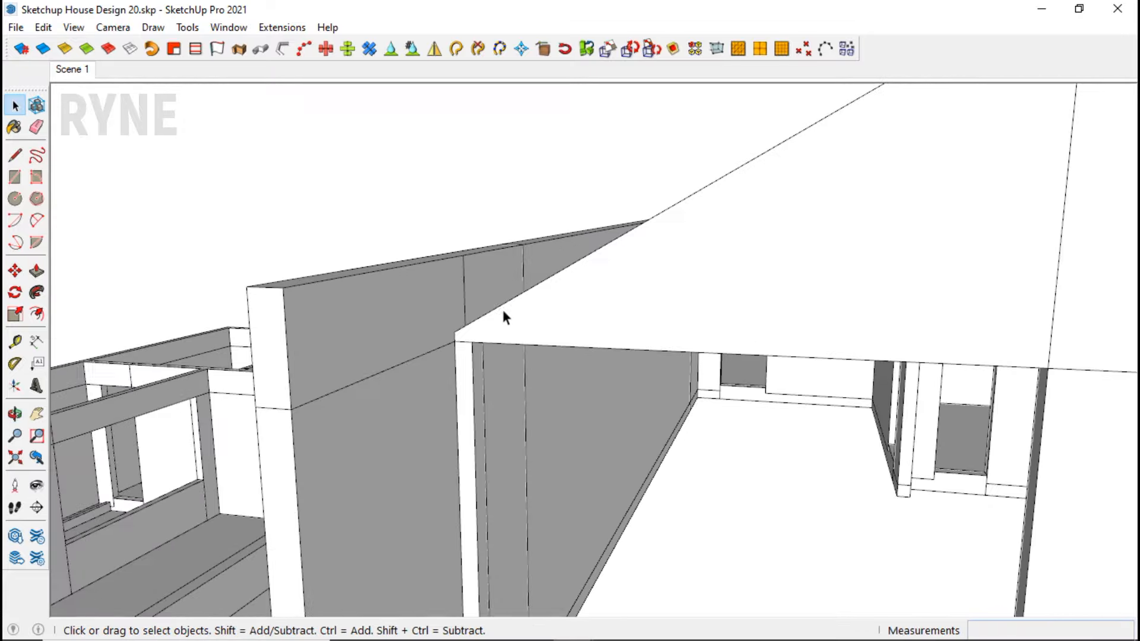
scroll(455, 328, "down", 3)
middle_click_drag(820, 309, 980, 170)
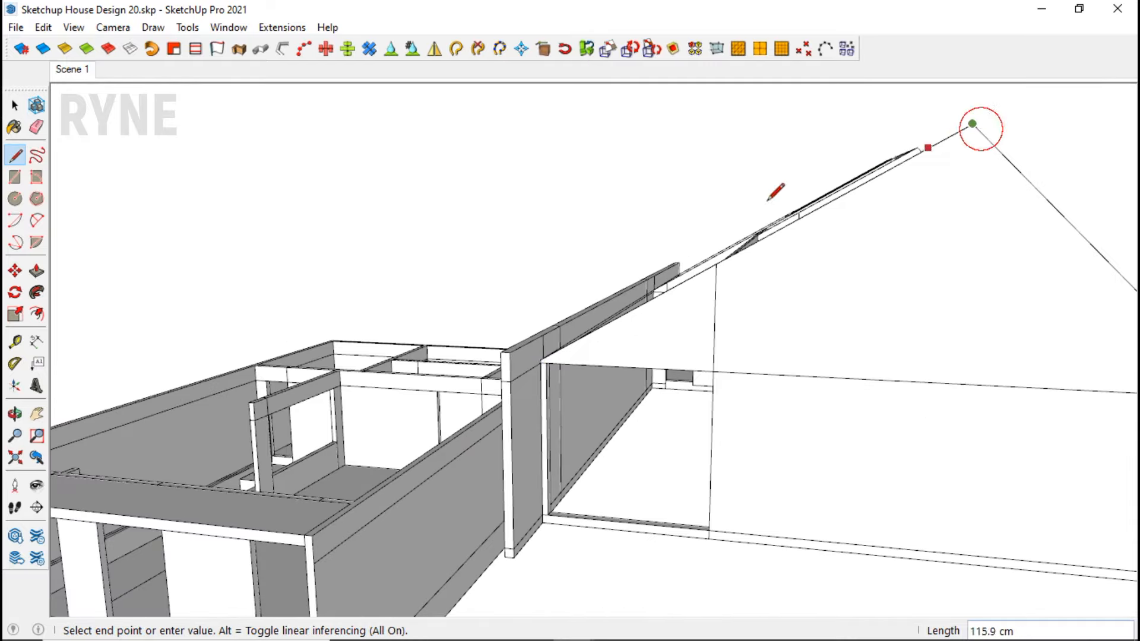
mouse_move(981, 129)
middle_mouse_down()
mouse_move(924, 291)
mouse_move(957, 305)
mouse_move(764, 153)
middle_mouse_up()
Step: Extrude the front gable's two sloped edges vertically upward into a thin roof-profile band
key("space")
left_click(741, 138)
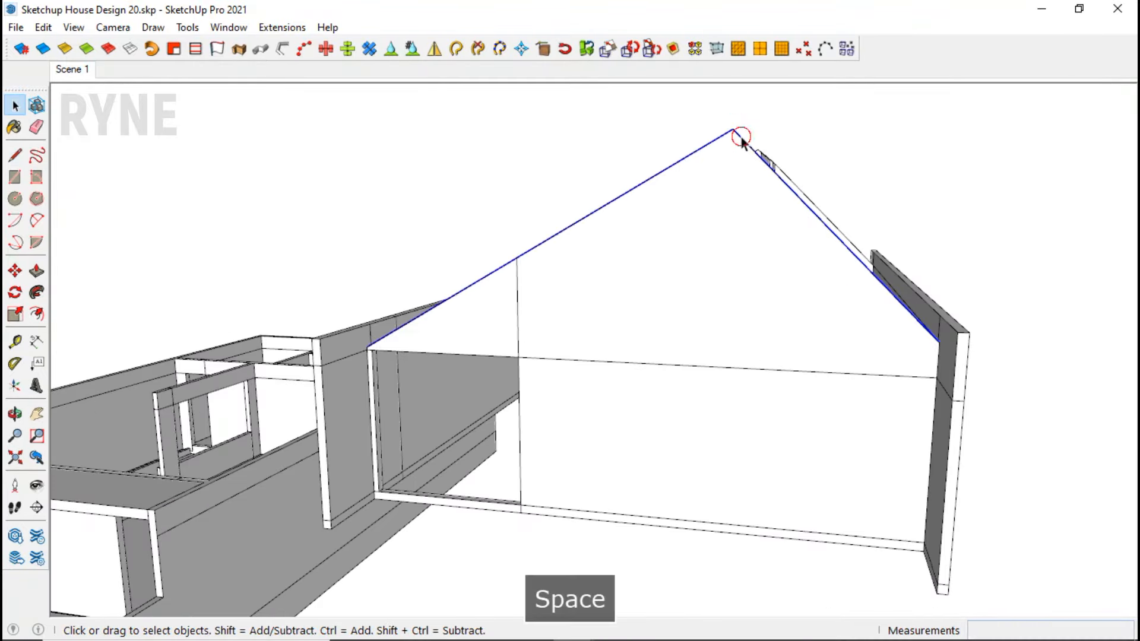
middle_click_drag(372, 274, 699, 184)
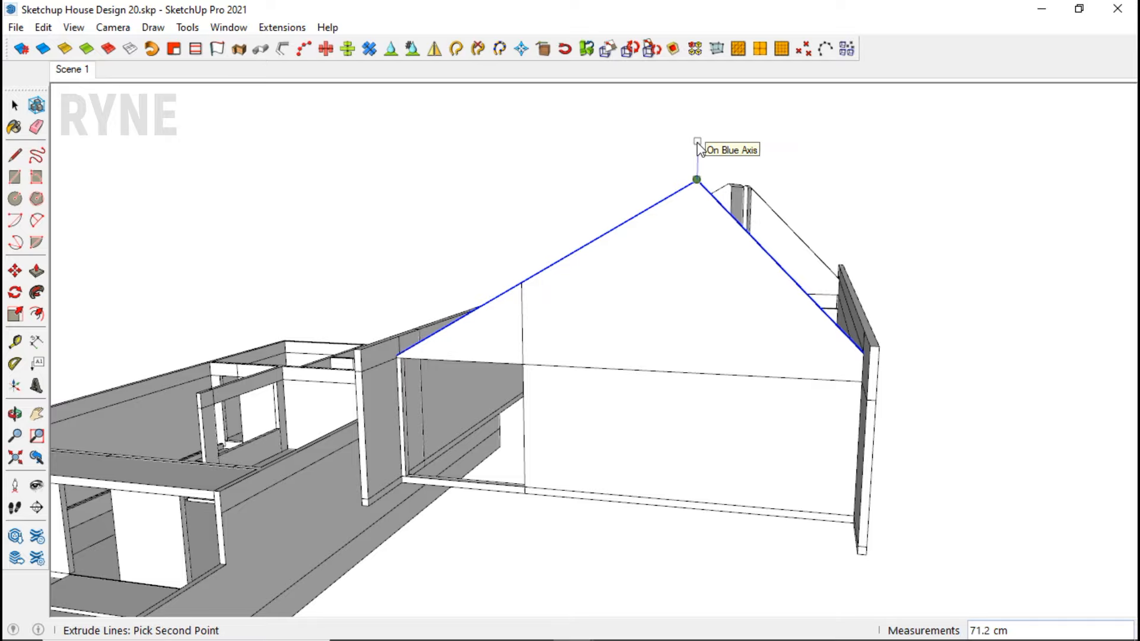
key("Return")
key("space")
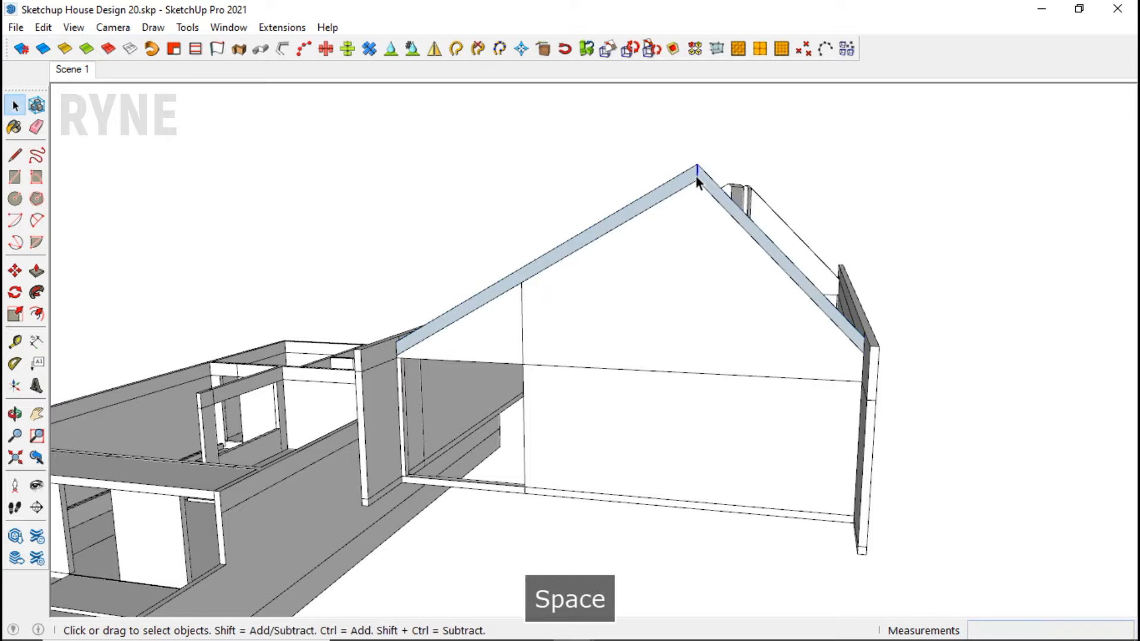
Step: Select the whole sloped band above the front gable and make it a group
middle_click_drag(703, 187, 485, 289)
triple_click(529, 287)
right_click(529, 288)
left_click(589, 261)
Step: Copy the grouped band forward from the gable wall to the front ends of the side walls
scroll(321, 382, "up", 2)
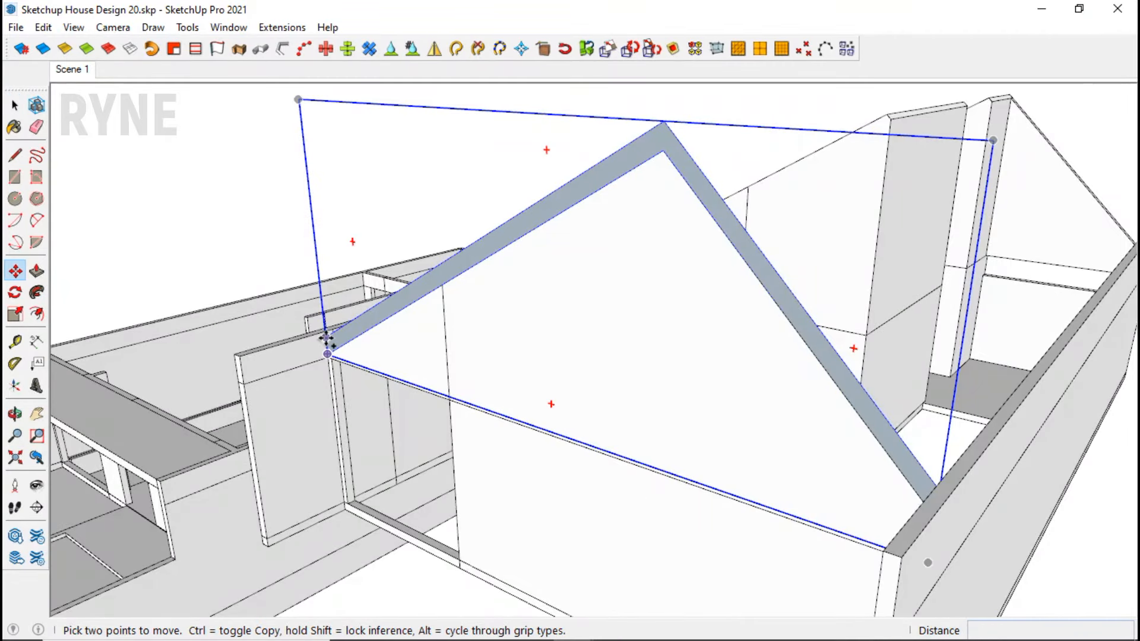
key("ctrl")
left_click(326, 331)
key("Right")
key("Left")
left_click(244, 357)
key("space")
Step: Open the copied band and extrude its face 15 cm into a solid fascia
double_click(311, 326)
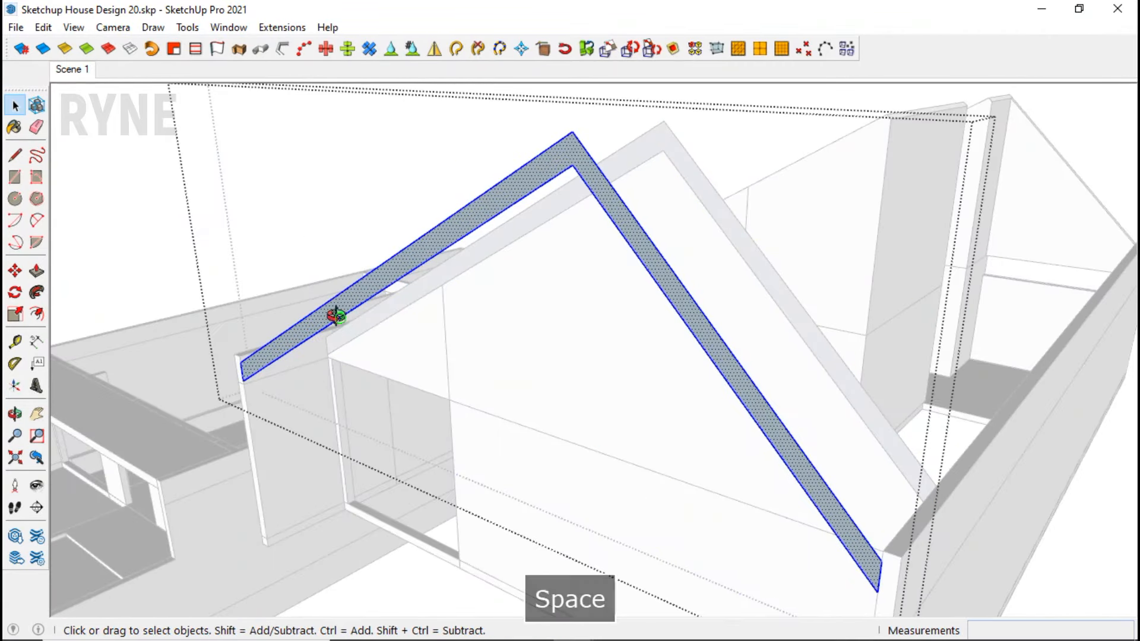
scroll(321, 336, "up", 2)
type("p15")
key("Return")
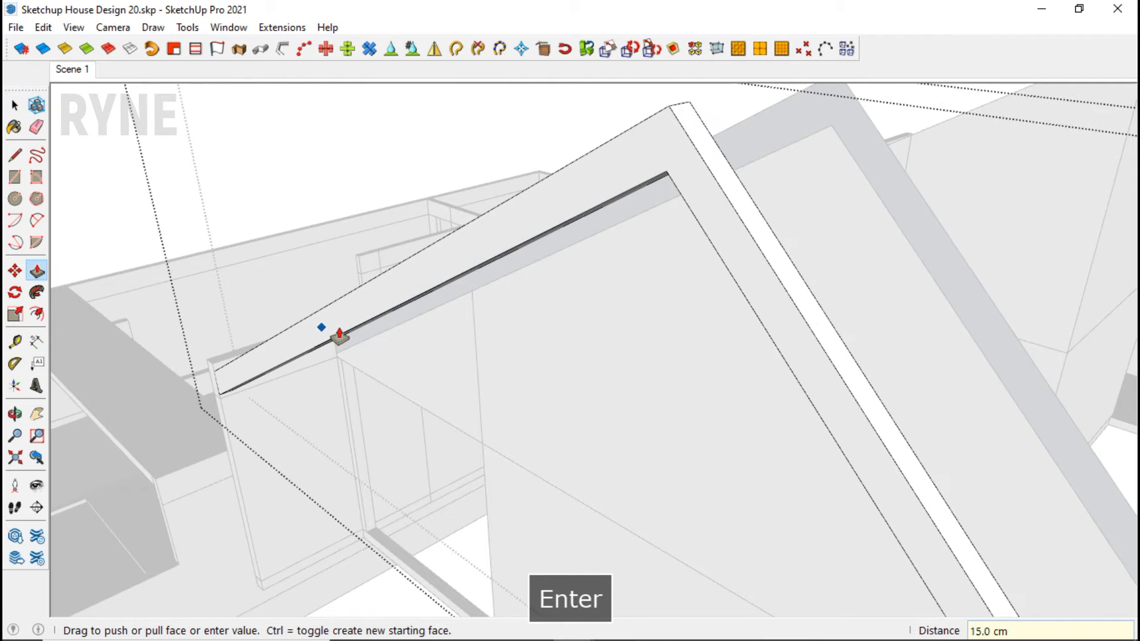
Step: Copy the fascia's two upper front edges vertically with a 2 cm offset
key("space")
left_click(674, 112)
left_click(682, 126, "ctrl")
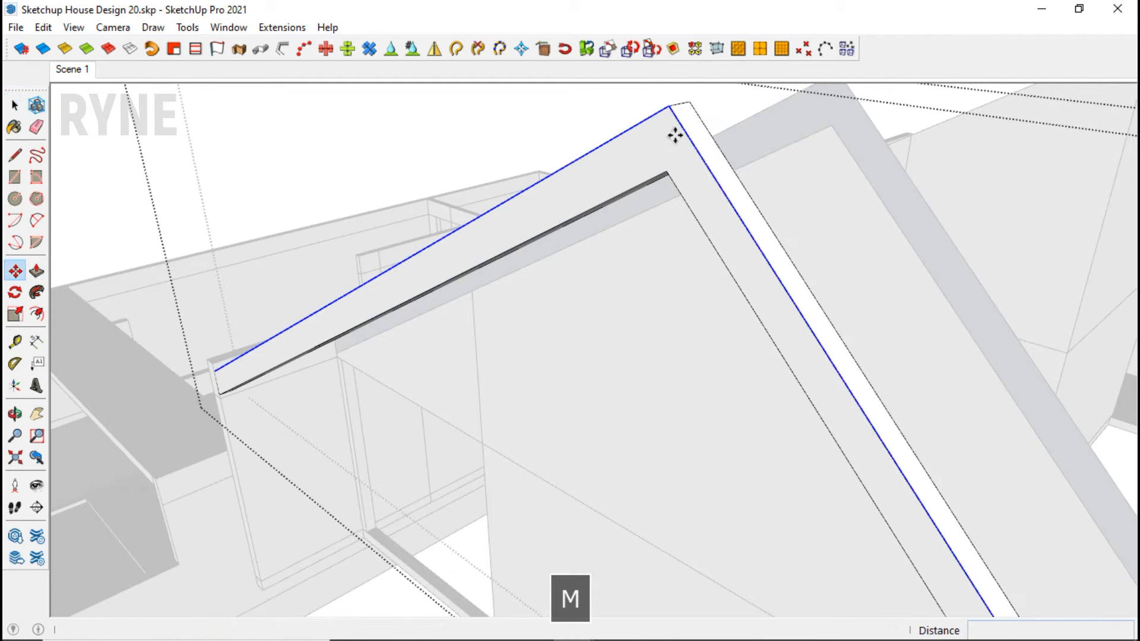
scroll(675, 135, "up", 1)
key("ctrl")
left_click(662, 97)
key("Up")
type("2")
key("Return")
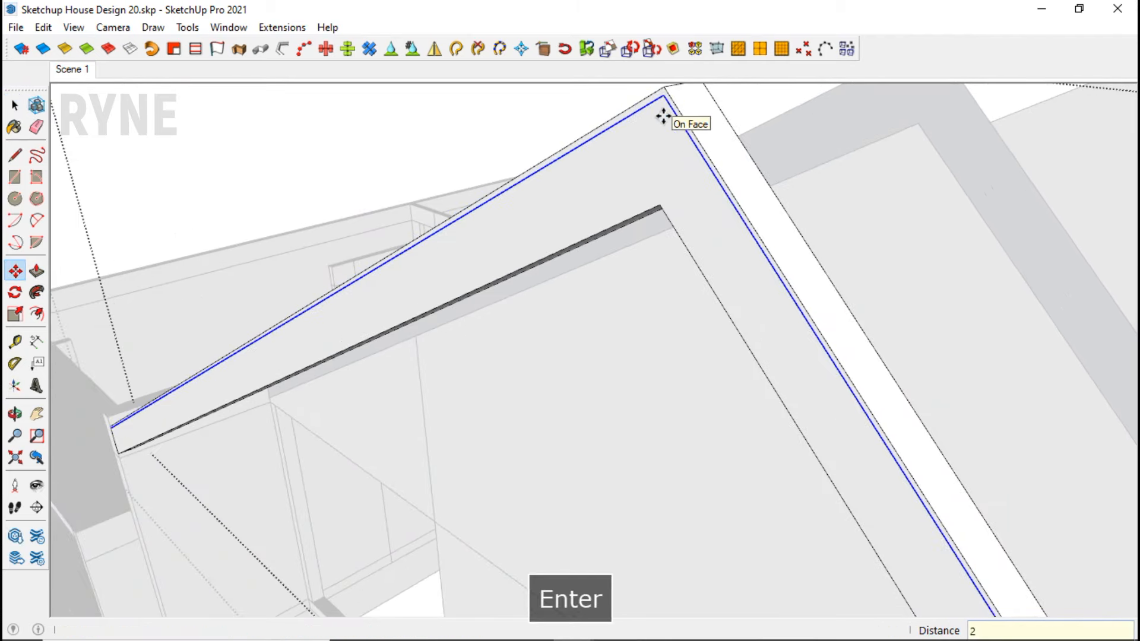
Step: Copy the fascia's two lower front edges vertically with a 2 cm offset
key("space")
left_click(657, 207, "ctrl")
key("m")
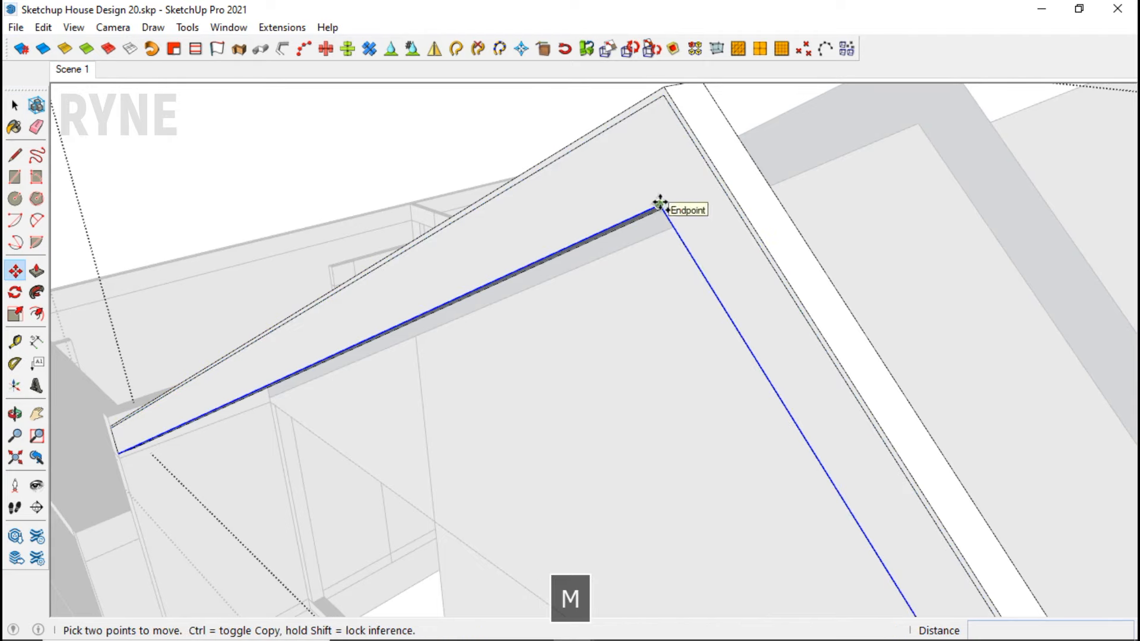
key("ctrl")
left_click(659, 205)
key("Up")
type("2")
key("Return")
Step: Push/Pull the fascia's inner front face by 5 cm between the two border strips and close the group
key("p")
left_click(652, 171)
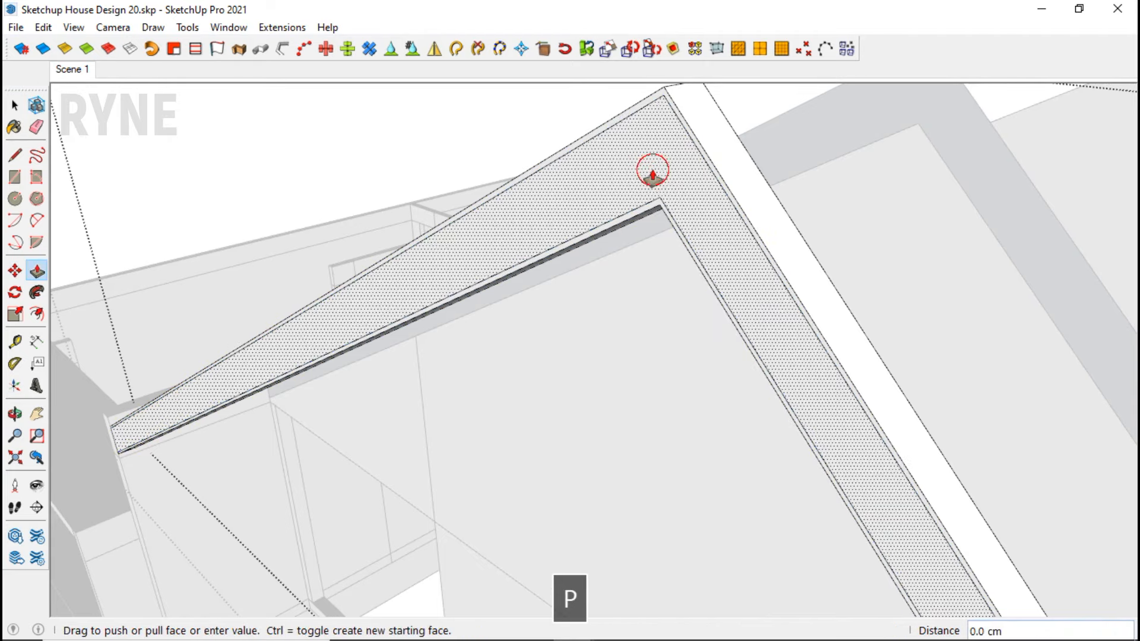
type("5")
key("Return")
key("space")
scroll(636, 227, "down", 4)
key("Escape")
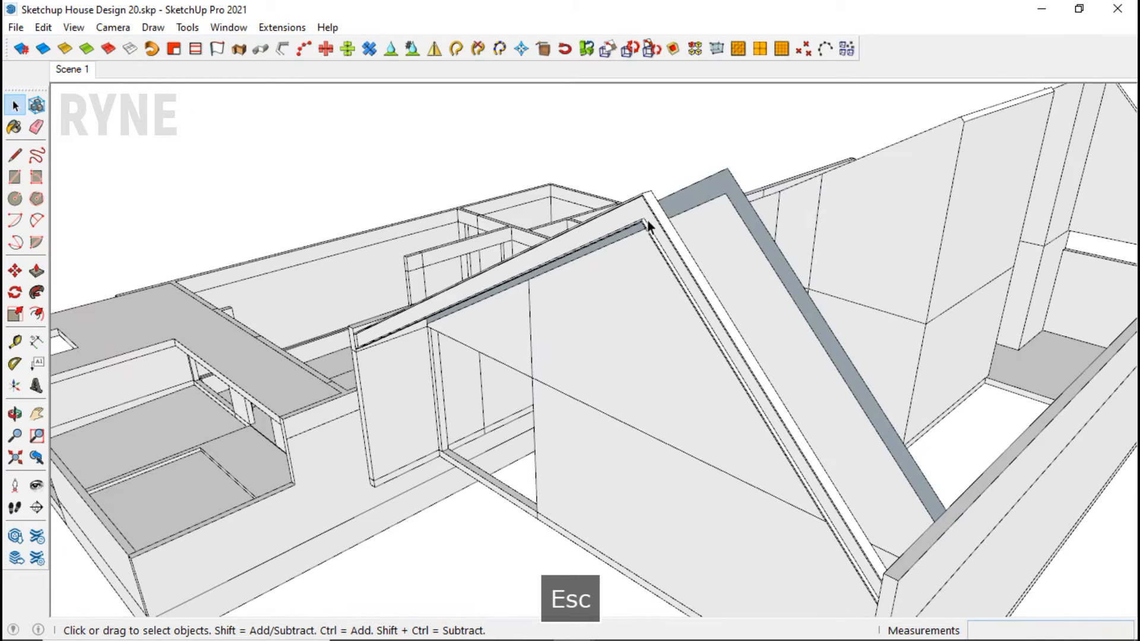
Step: Mirror the front fascia across the house's length to the rear end
left_click(648, 220)
scroll(648, 219, "down", 2)
scroll(424, 252, "down", 2)
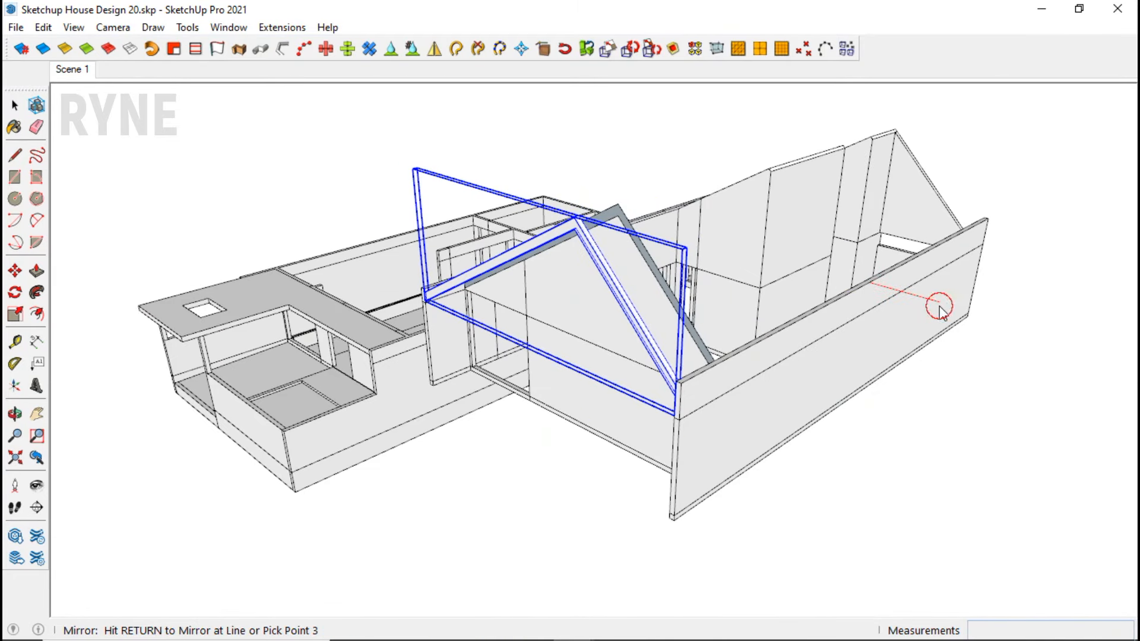
left_click(934, 366)
Step: Open the remaining roof-profile band and extrude its front face up to the front fascia
middle_click_drag(793, 349, 569, 283)
scroll(562, 224, "up", 2)
double_click(562, 223)
double_click(562, 222)
scroll(562, 222, "up", 2)
key("p")
left_click(562, 221)
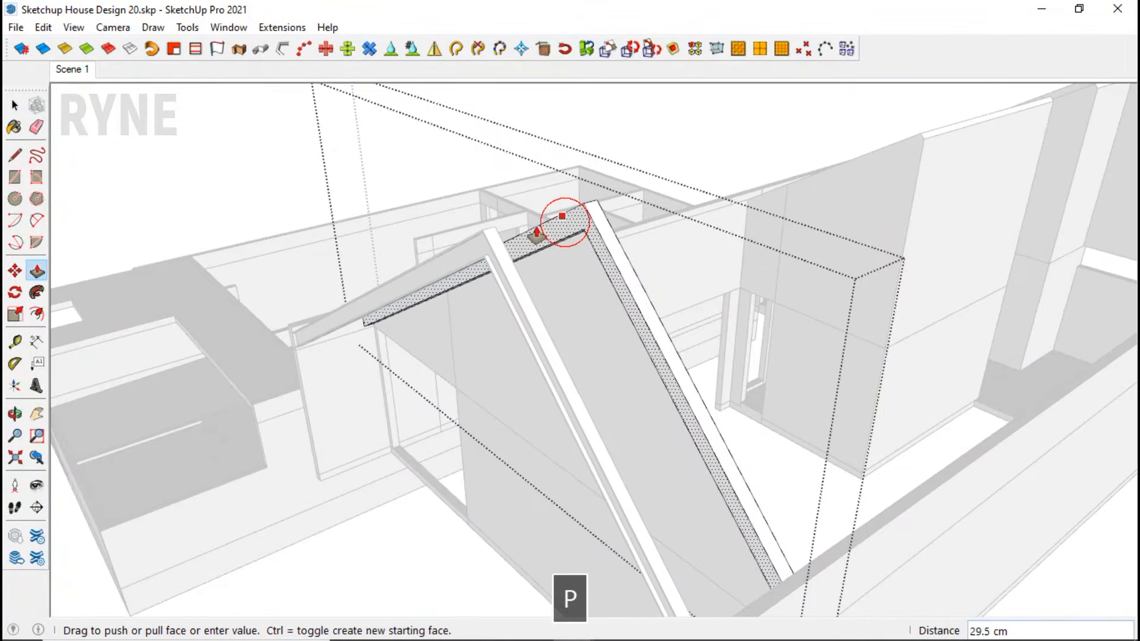
middle_click_drag(497, 232, 444, 194)
Step: Extrude the band's back face about 1555 cm to the rear fascia to form the full roof, and close the group
key("space")
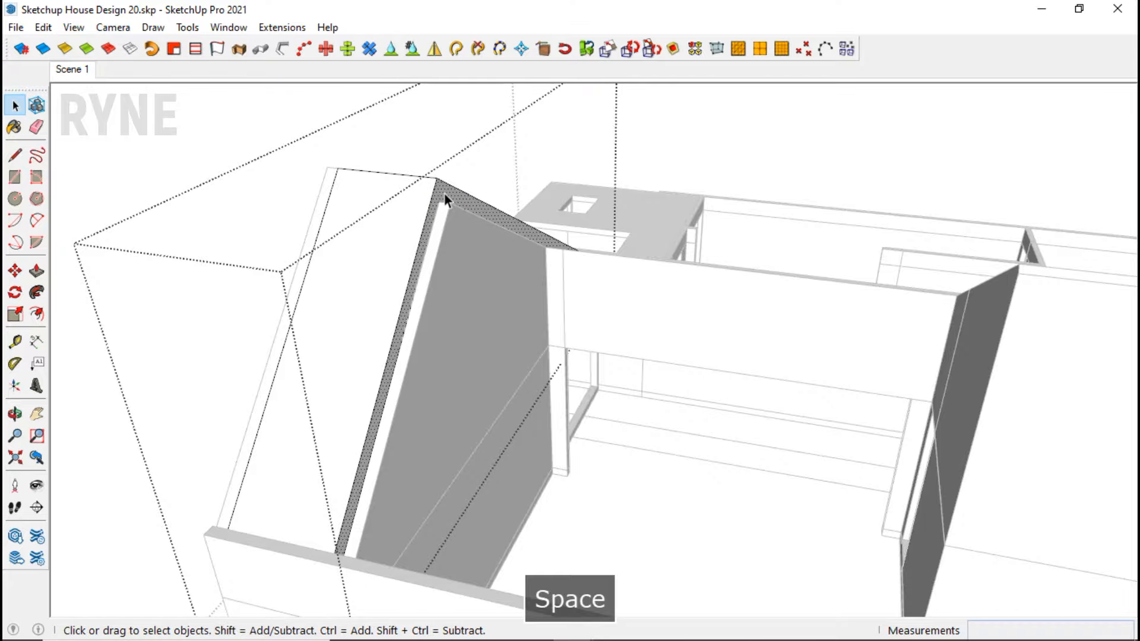
key("p")
left_click(447, 200)
middle_click_drag(509, 219, 468, 298)
scroll(468, 297, "down", 5)
scroll(849, 253, "up", 4)
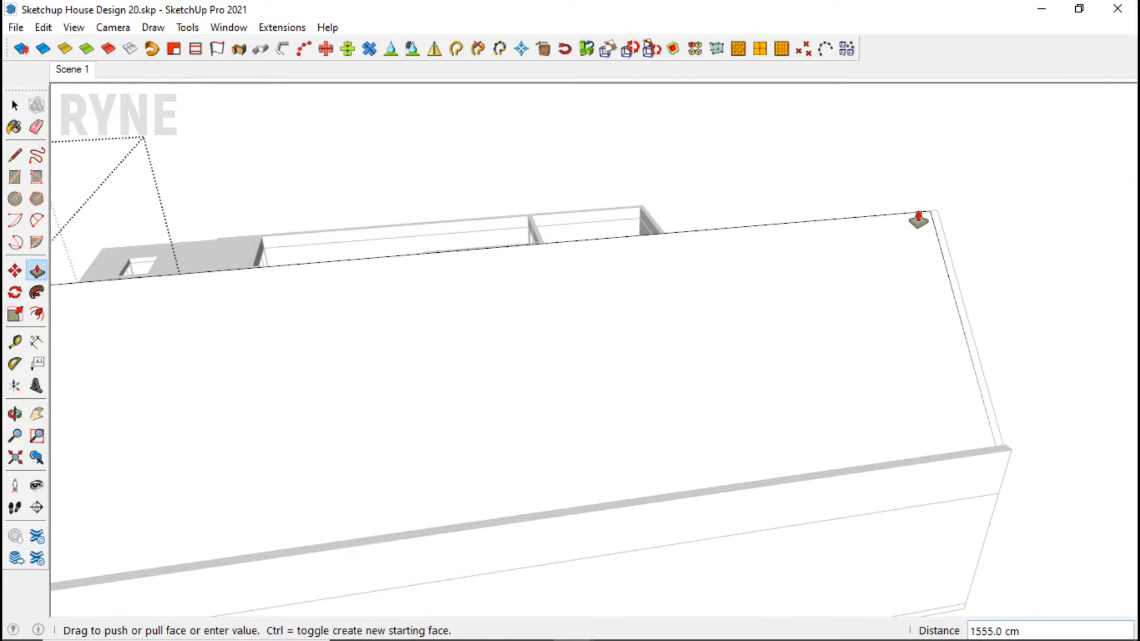
left_click(919, 217)
scroll(926, 239, "down", 3)
key("space")
key("Escape")
Step: Unhide all the hidden floor plans and objects in the model
middle_click_drag(362, 362, 677, 362)
scroll(671, 362, "up", 3)
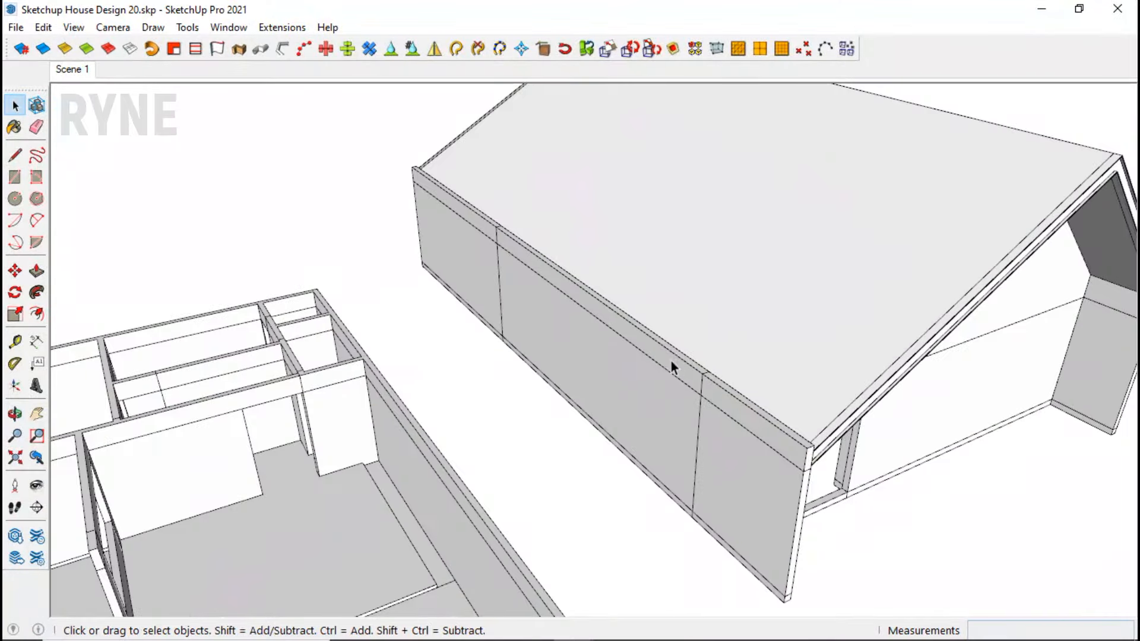
scroll(671, 361, "down", 5)
left_click(72, 27)
mouse_move(49, 35)
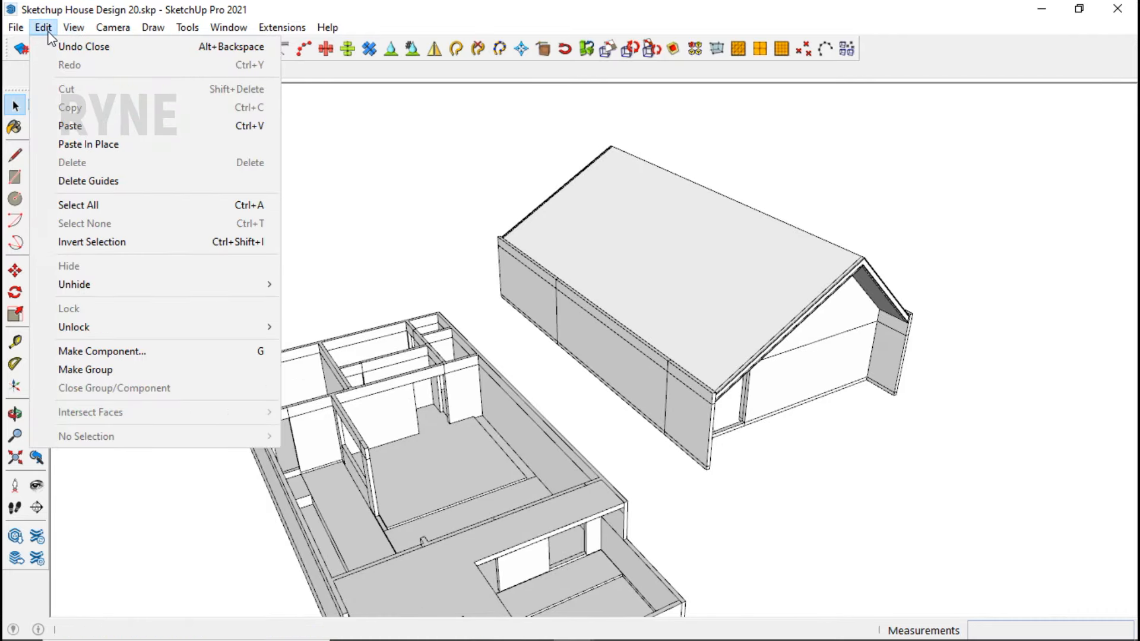
mouse_move(83, 284)
left_click(311, 318)
middle_click_drag(311, 318, 462, 409)
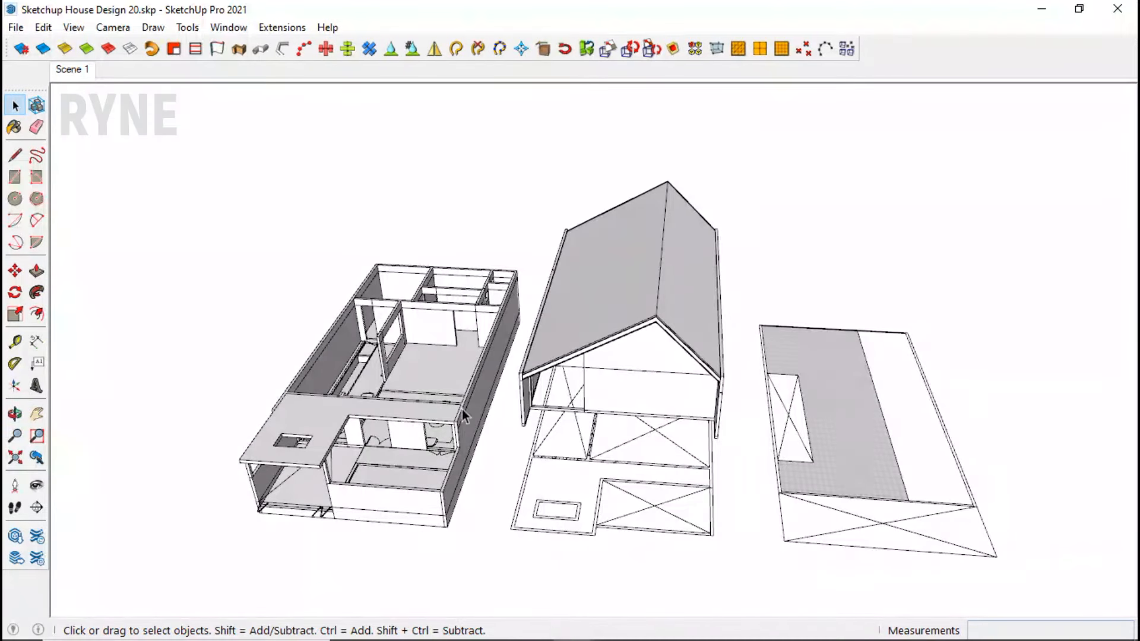
Step: Draw a rectangle over the crossed void in the tiled roof plan
scroll(765, 343, "up", 5)
key("r")
left_click(799, 559)
key("space")
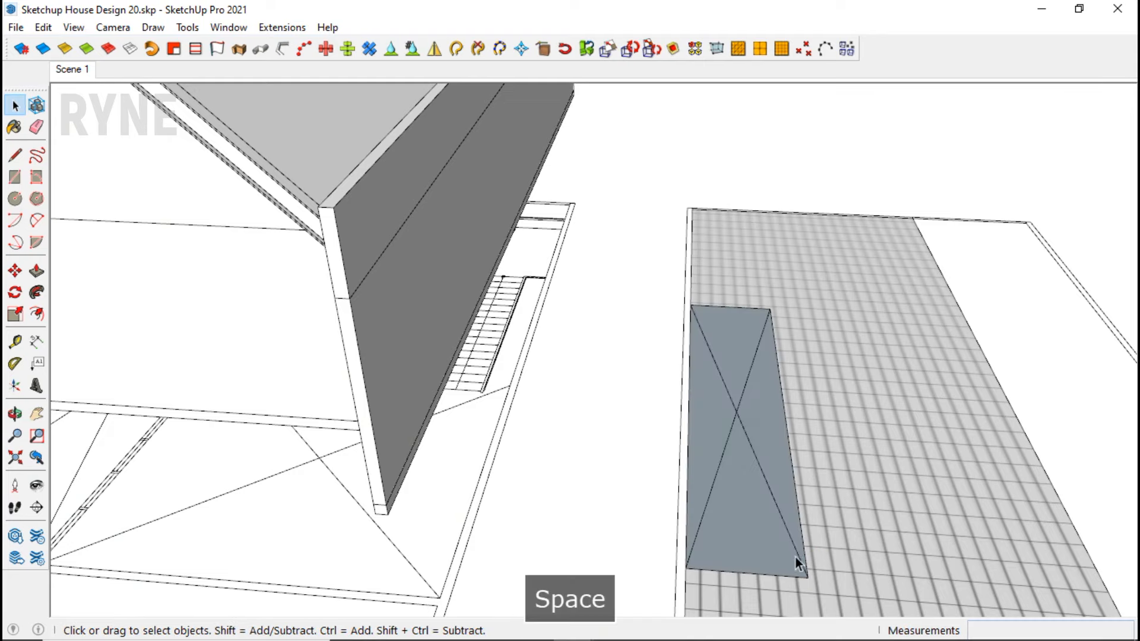
Step: Move the void rectangle about 1343 cm along the red axis onto the plan beneath the gabled upper floor
double_click(760, 515)
scroll(602, 336, "down", 5)
key("m")
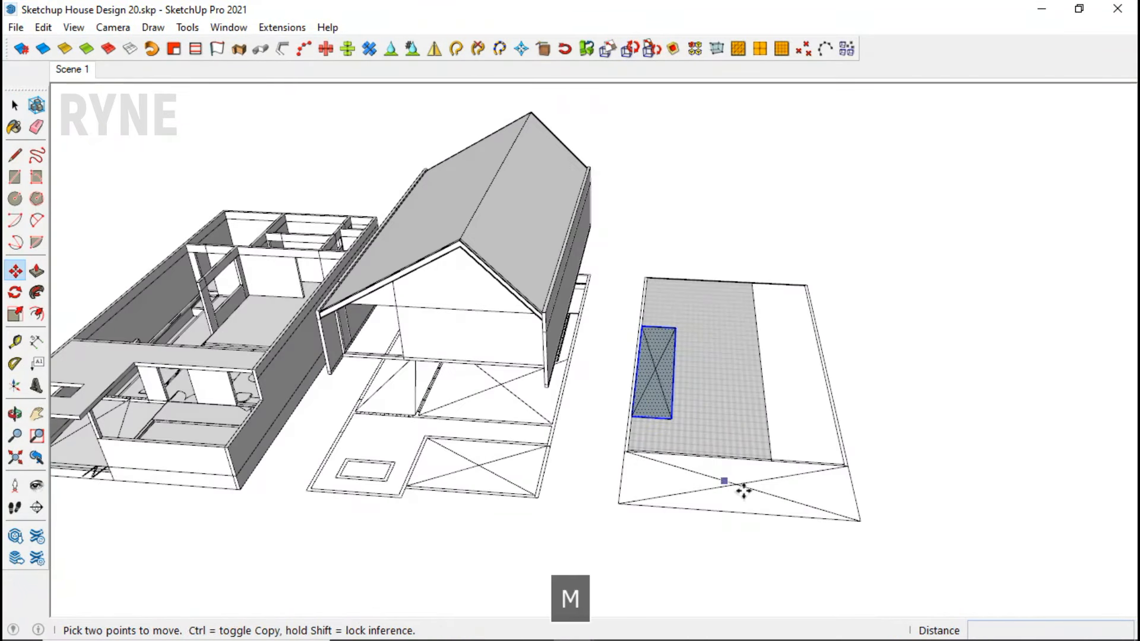
left_click(857, 521)
key("Right")
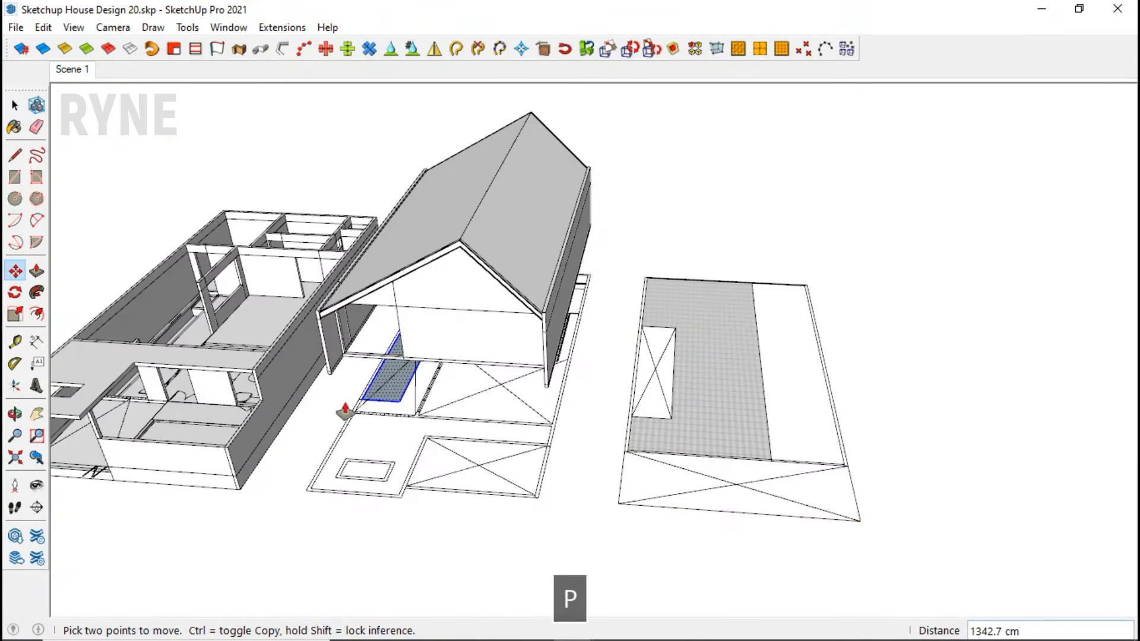
Step: Extrude the void rectangle upward through the roof slope into a tall box
left_click(387, 382)
left_click(337, 137)
scroll(416, 339, "down", 2)
Step: Cut the tall box and paste it in place inside the roof group
key("space")
triple_click(377, 217)
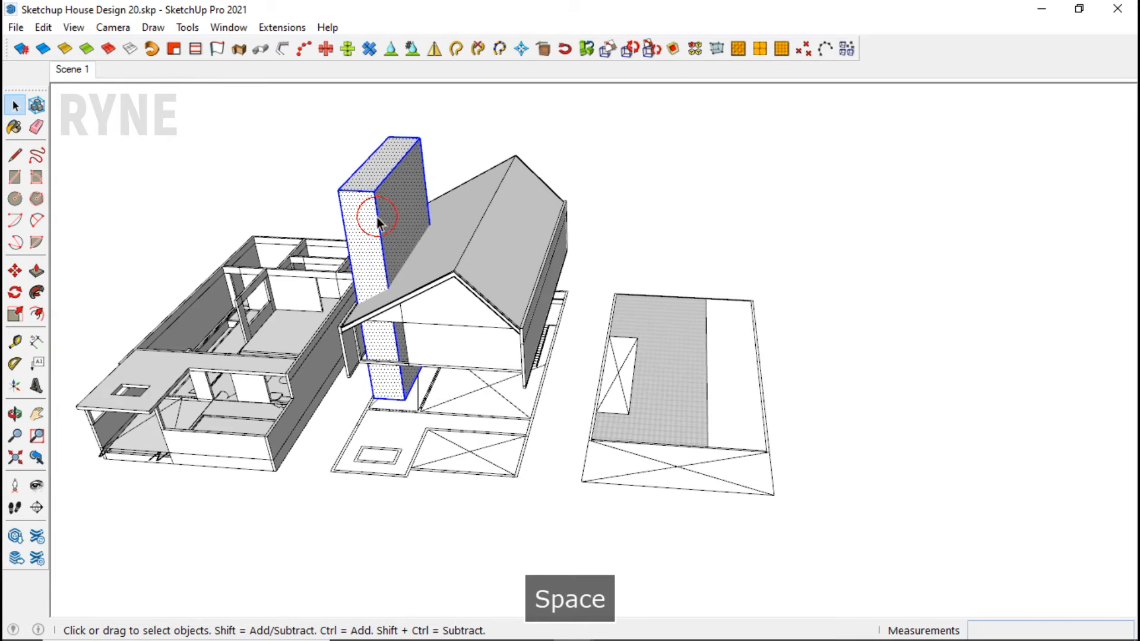
scroll(376, 218, "up", 1)
left_click(43, 28)
left_click(89, 43)
scroll(404, 243, "up", 2)
triple_click(458, 272)
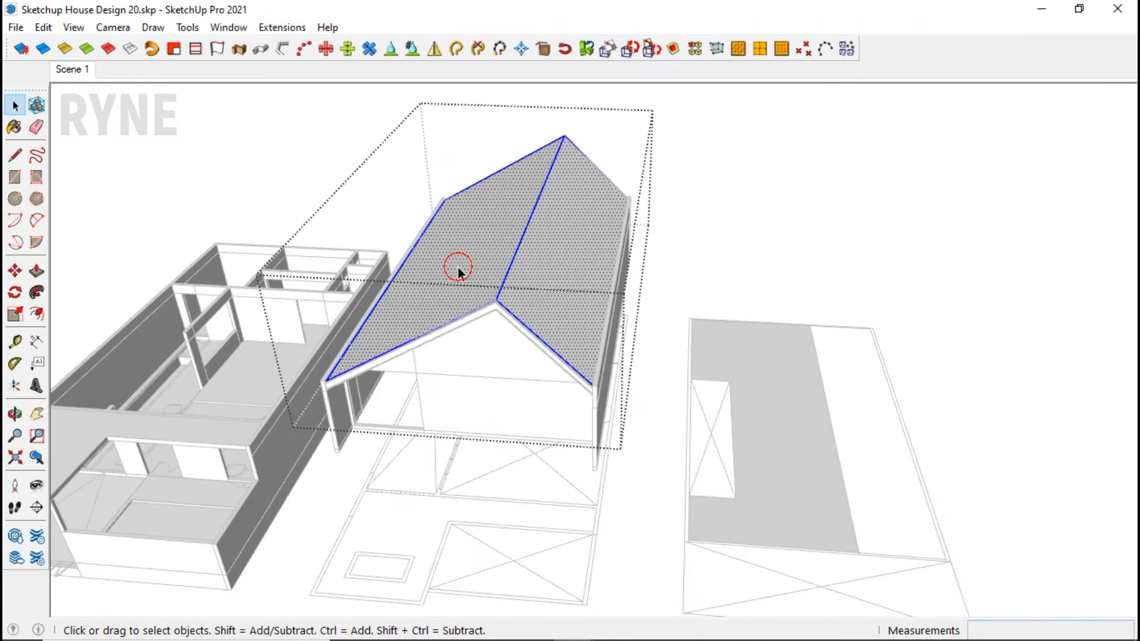
left_click(44, 28)
left_click(107, 155)
Step: Intersect the faces of the tall box and the roof with each other
right_click(487, 272)
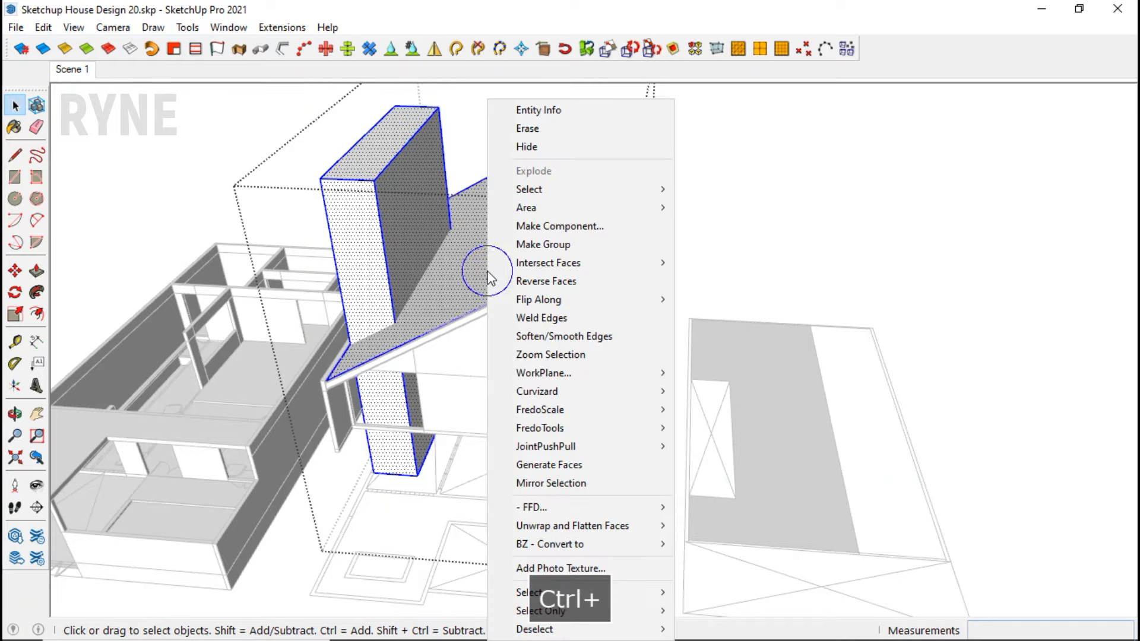
mouse_move(509, 257)
left_click(718, 257)
middle_click_drag(700, 303, 492, 136)
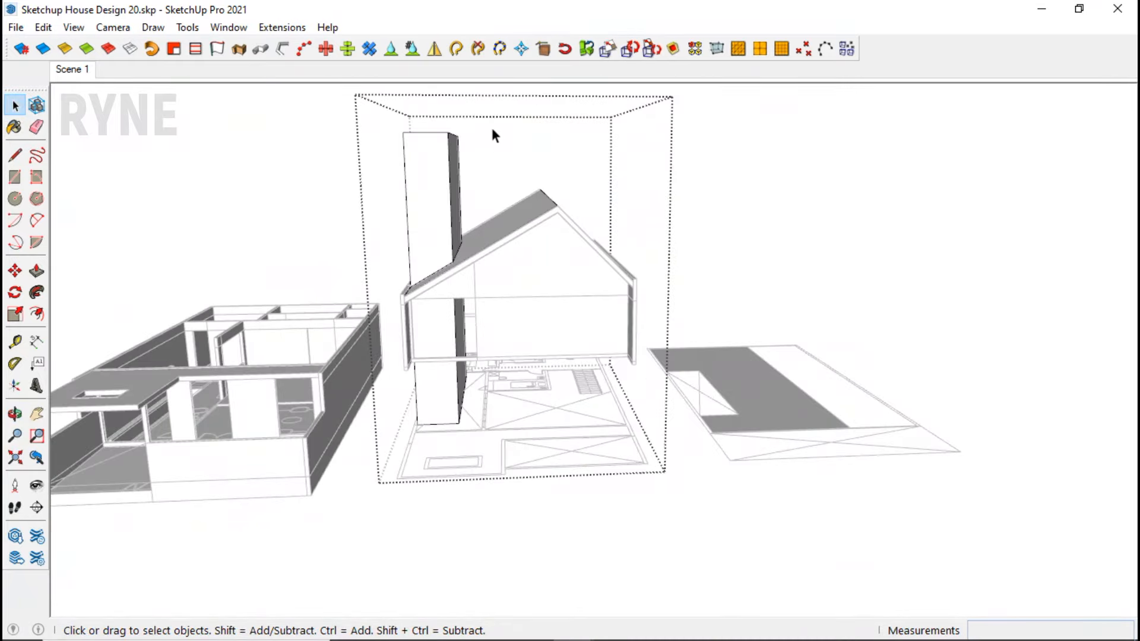
Step: Delete the parts of the box above and below the roof
key("Delete")
middle_click_drag(449, 251, 512, 380)
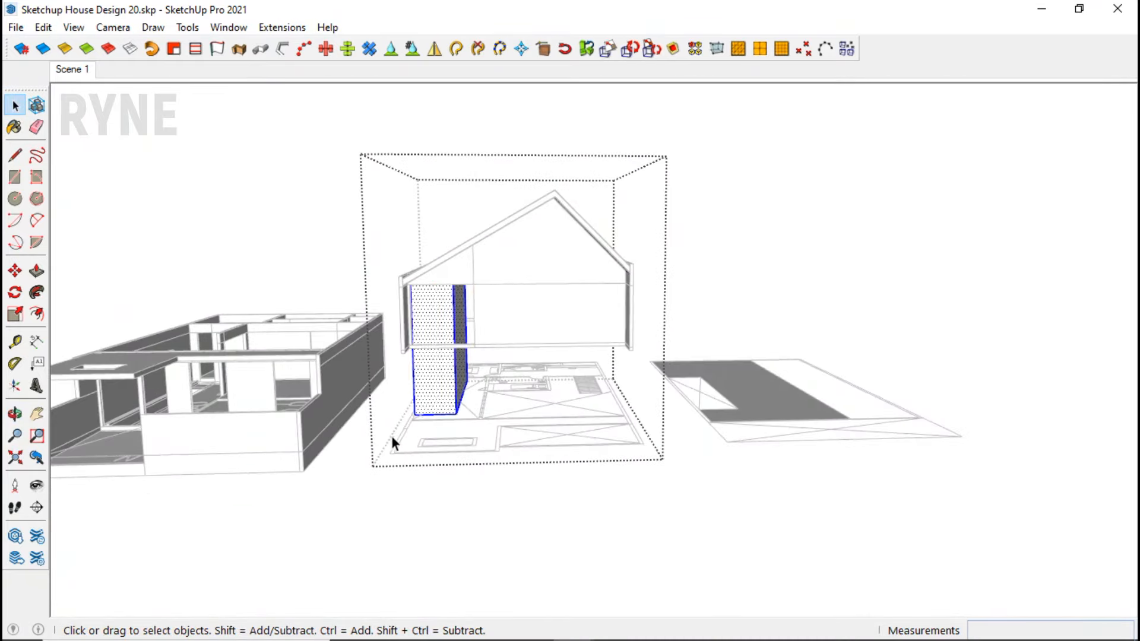
key("Delete")
Step: Delete the roof face inside the intersected outline to open the slope, and leave the roof group
middle_click_drag(392, 443, 430, 261)
scroll(432, 270, "up", 5)
left_click(451, 280)
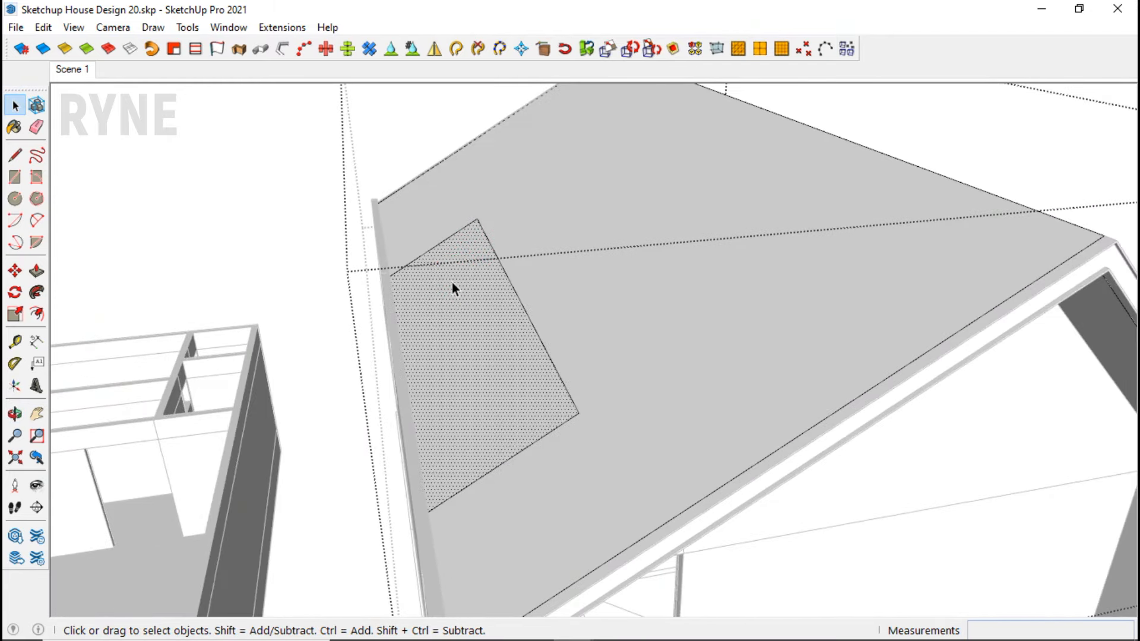
key("Delete")
key("Escape")
key("b")
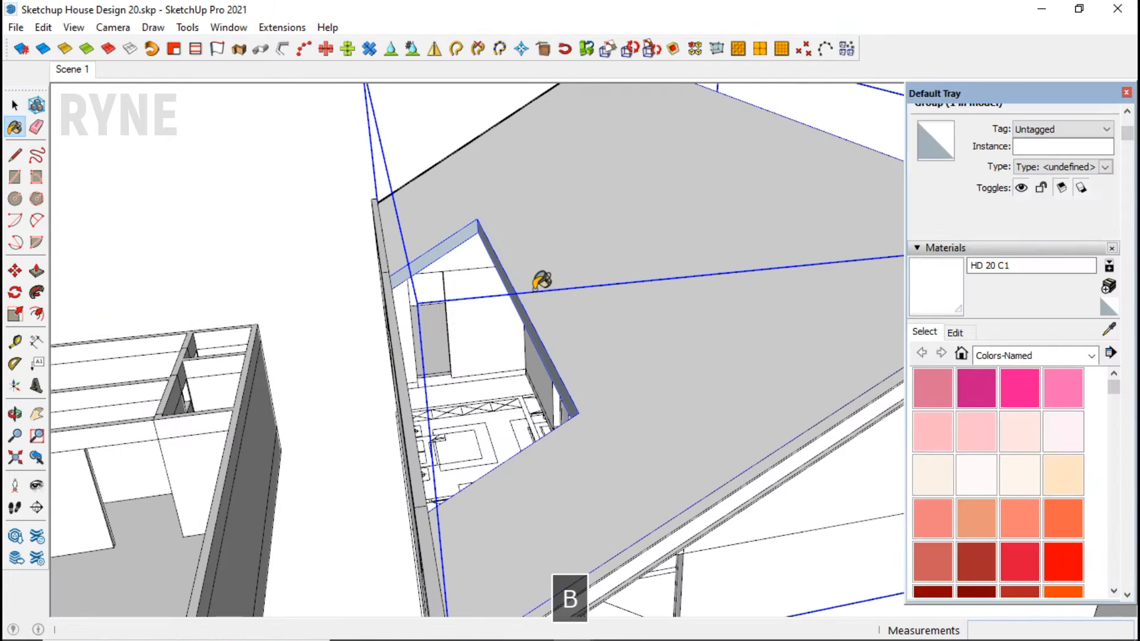
Step: Draw a line square to the roof slope across the thickness at the opening's upper inner corner
mouse_move(812, 243)
middle_mouse_down()
mouse_move(515, 173)
mouse_move(504, 208)
middle_mouse_up()
scroll(487, 218, "up", 5)
triple_click(487, 219)
scroll(519, 205, "up", 3)
key("l")
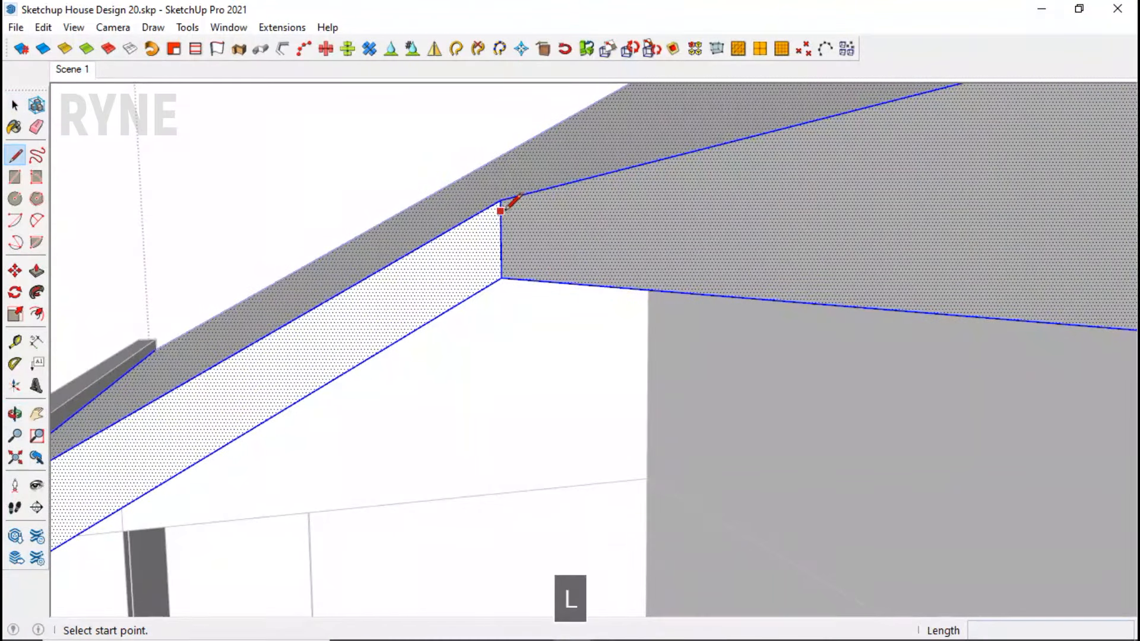
scroll(498, 178, "down", 3)
middle_click_drag(497, 160, 501, 240)
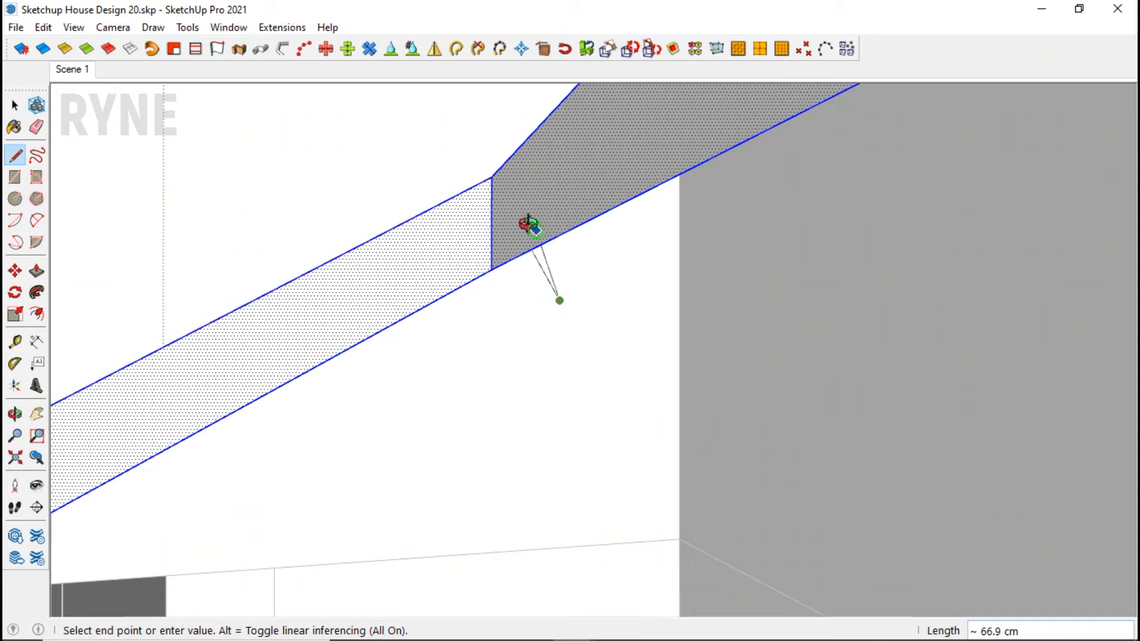
Step: Shift the opening's lower edge to the drawn line so the cut is perpendicular to the slope, and delete the leftover line
key("space")
left_click(522, 259)
key("m")
scroll(509, 277, "up", 2)
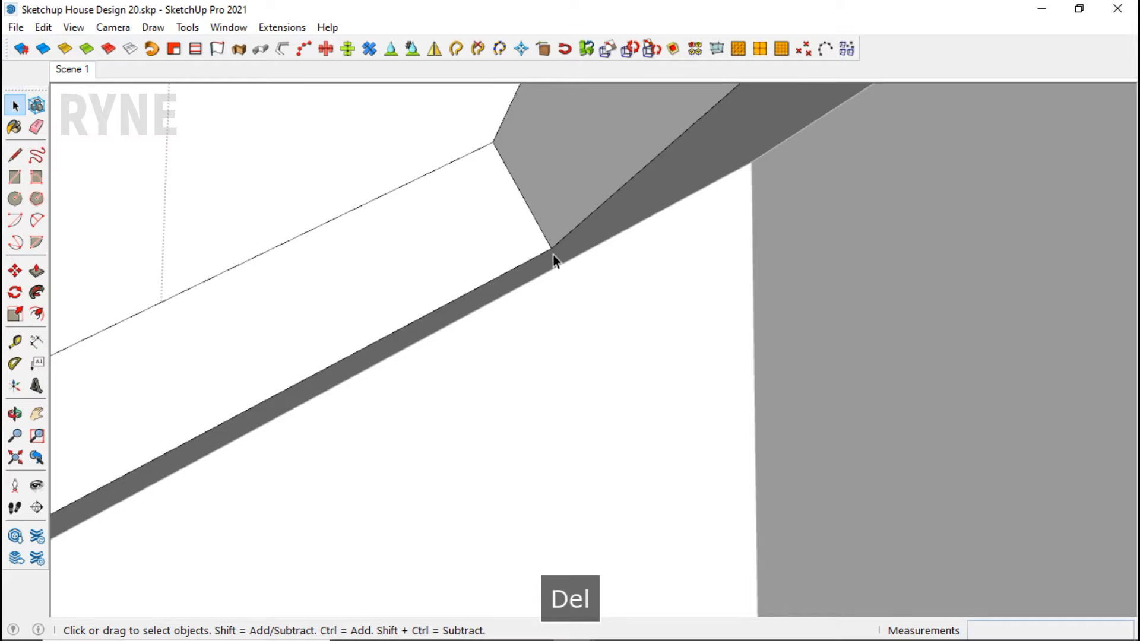
middle_click_drag(552, 248, 453, 170)
scroll(433, 287, "up", 2)
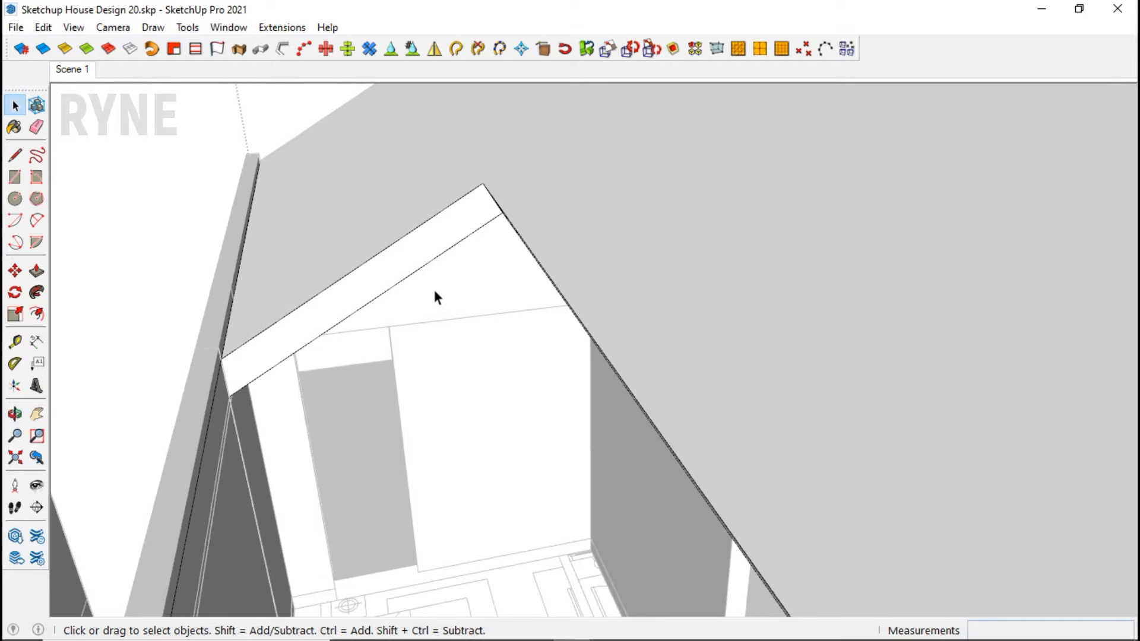
Step: Delete the leftover roof edge running along the outer wall at the opening
middle_click_drag(433, 287, 414, 268)
key("Escape")
triple_click(180, 382)
left_click(180, 381)
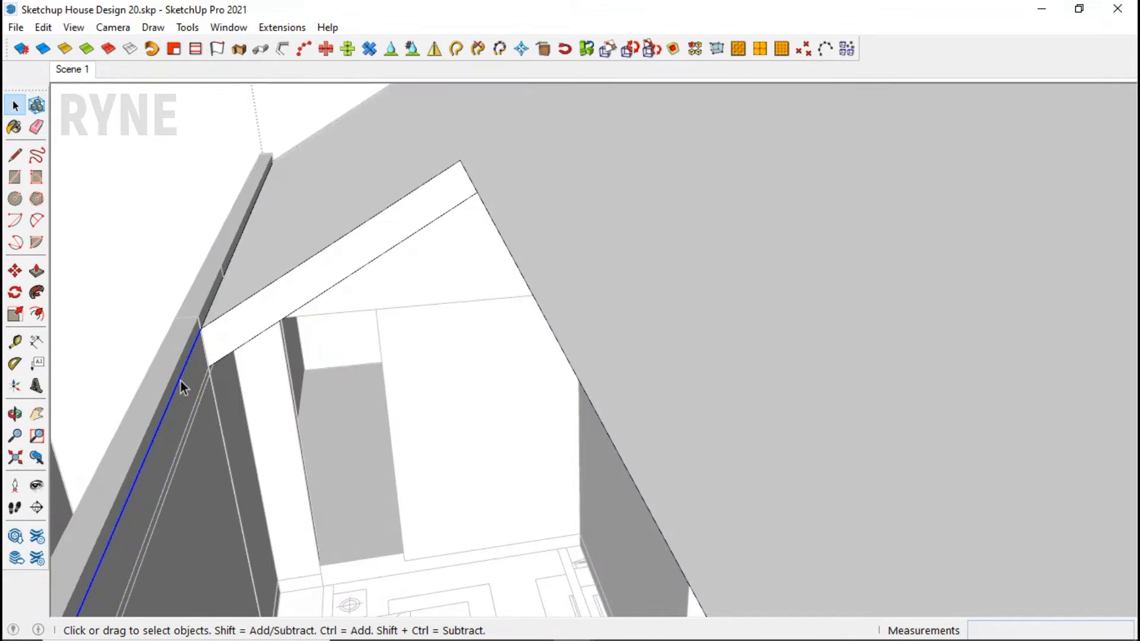
key("Delete")
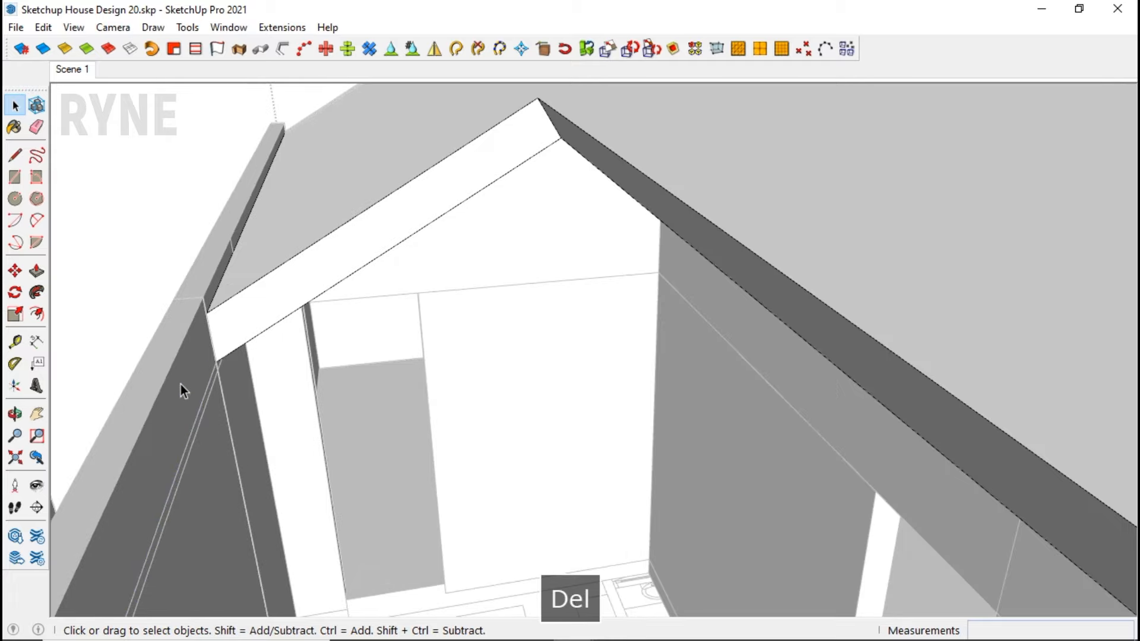
Step: Push the stretch of outer wall in front of the roof opening down to the upper-floor base
triple_click(180, 383)
key("p")
left_click_drag(186, 377, 153, 345)
middle_click_drag(153, 345, 204, 390)
left_click(190, 351)
middle_click_drag(190, 350, 364, 389)
left_click(440, 499)
Step: Pull the lowered wall strip up 100 cm as a parapet and leave the wall group
middle_click_drag(440, 499, 448, 439)
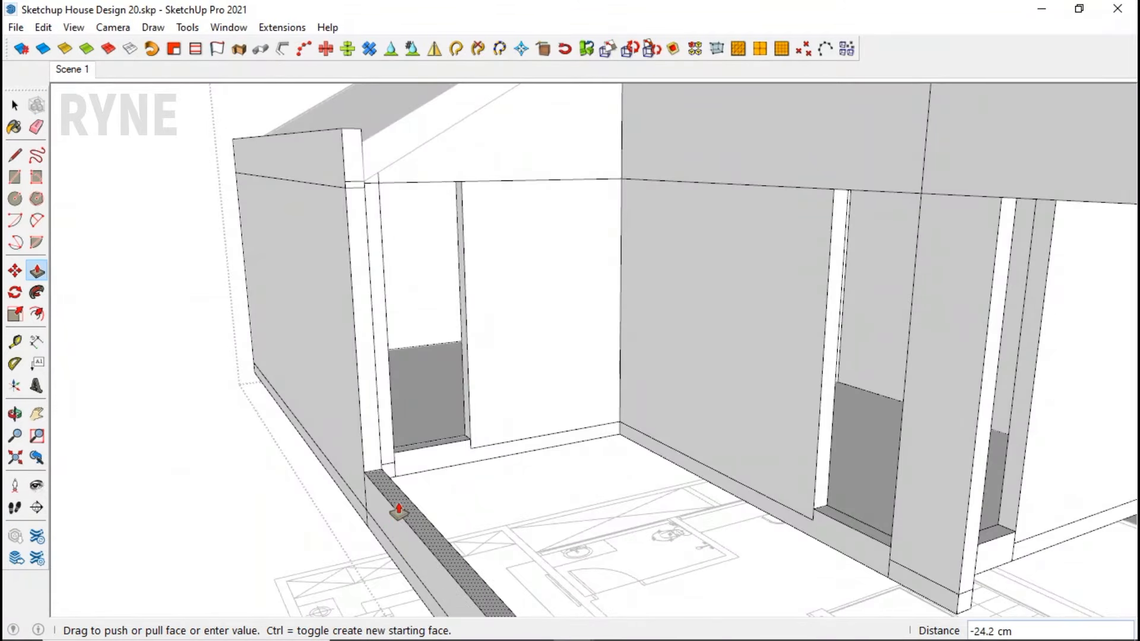
type("100")
key("Return")
key("space")
key("Escape")
scroll(368, 384, "down", 9)
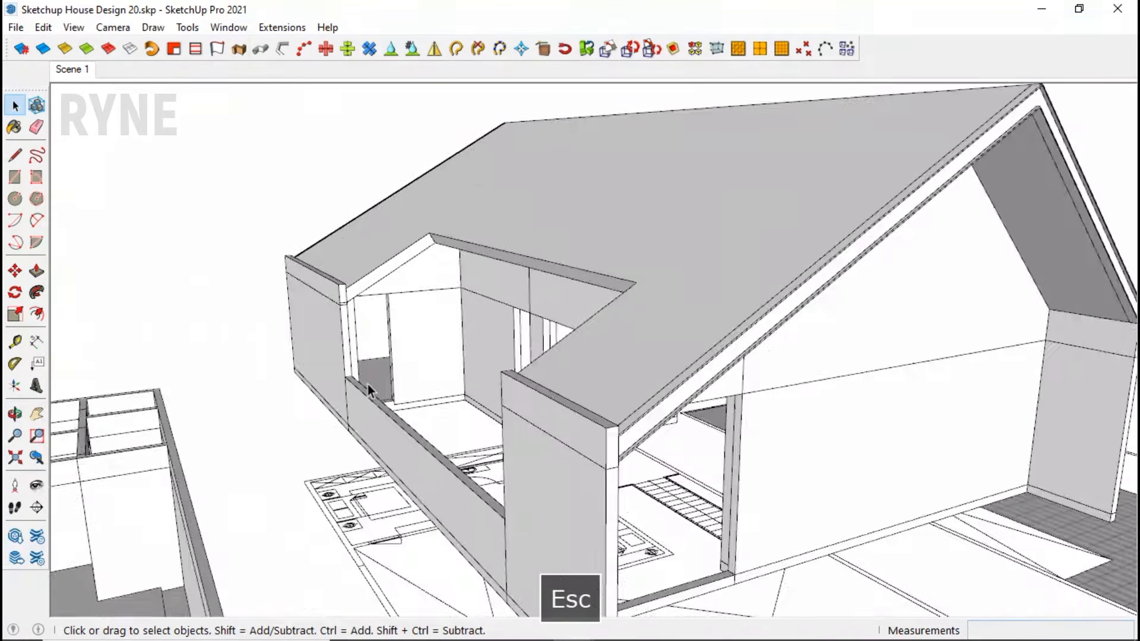
Step: Clear the floor plan linework from view around the house
middle_click_drag(539, 409, 482, 389)
right_click(522, 471)
left_click(573, 81)
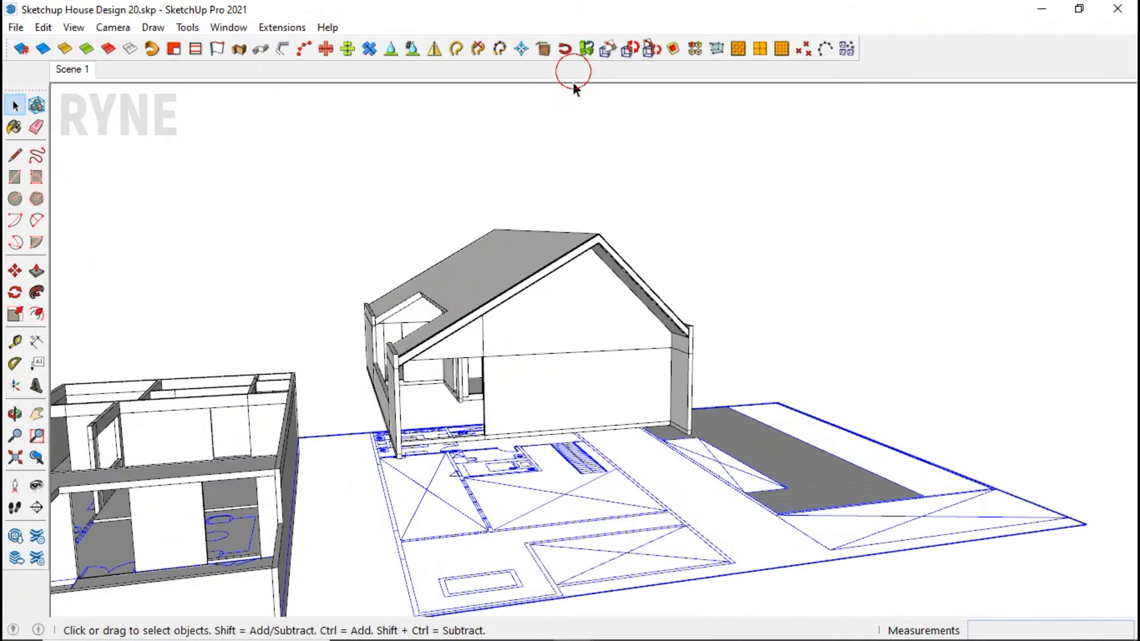
Step: Select the upper-floor walls and roof together and move them by the lower corner onto the matching ground-floor corner
middle_click_drag(404, 220, 326, 188)
left_click_drag(664, 419, 732, 453)
scroll(676, 427, "up", 3)
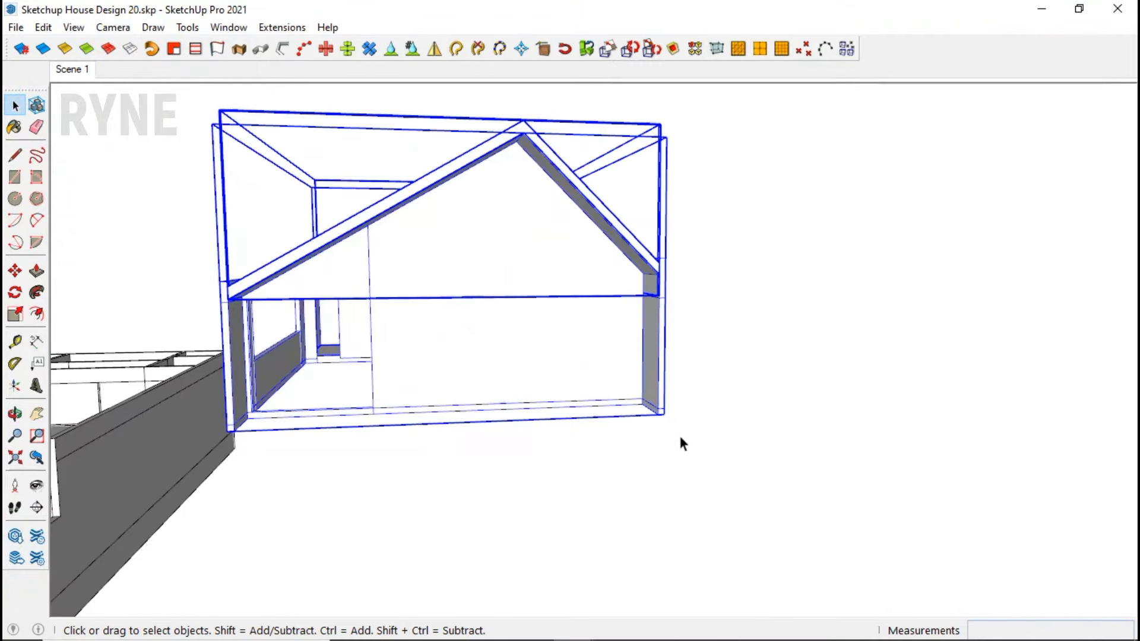
key("m")
left_click(666, 413)
scroll(692, 410, "down", 4)
scroll(438, 405, "up", 3)
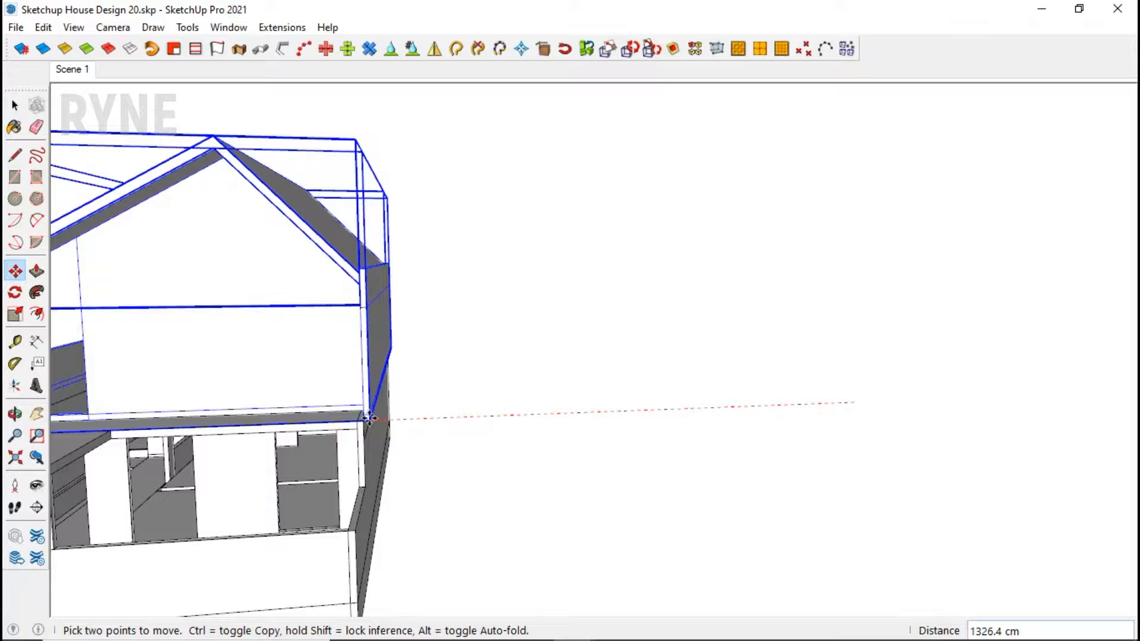
left_click(476, 423)
scroll(280, 407, "down", 3)
key("space")
Step: Examine how the upper floor and roof sit on the ground floor from the front
scroll(215, 341, "up", 4)
scroll(600, 272, "down", 4)
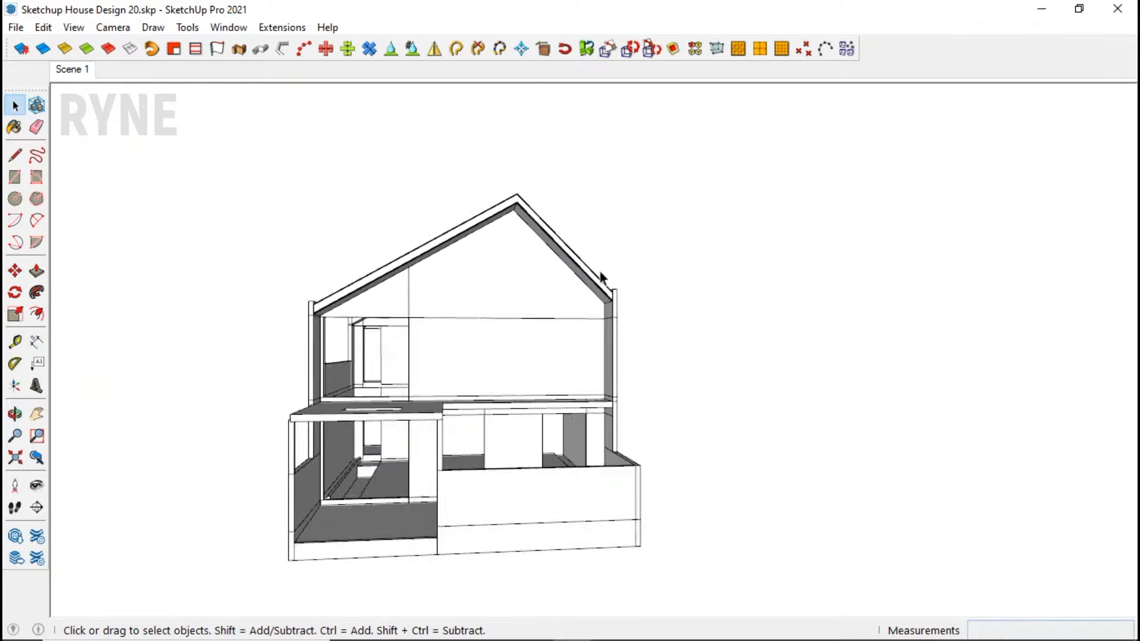
middle_click_drag(505, 362, 475, 342)
scroll(458, 350, "up", 2)
scroll(466, 333, "up", 3)
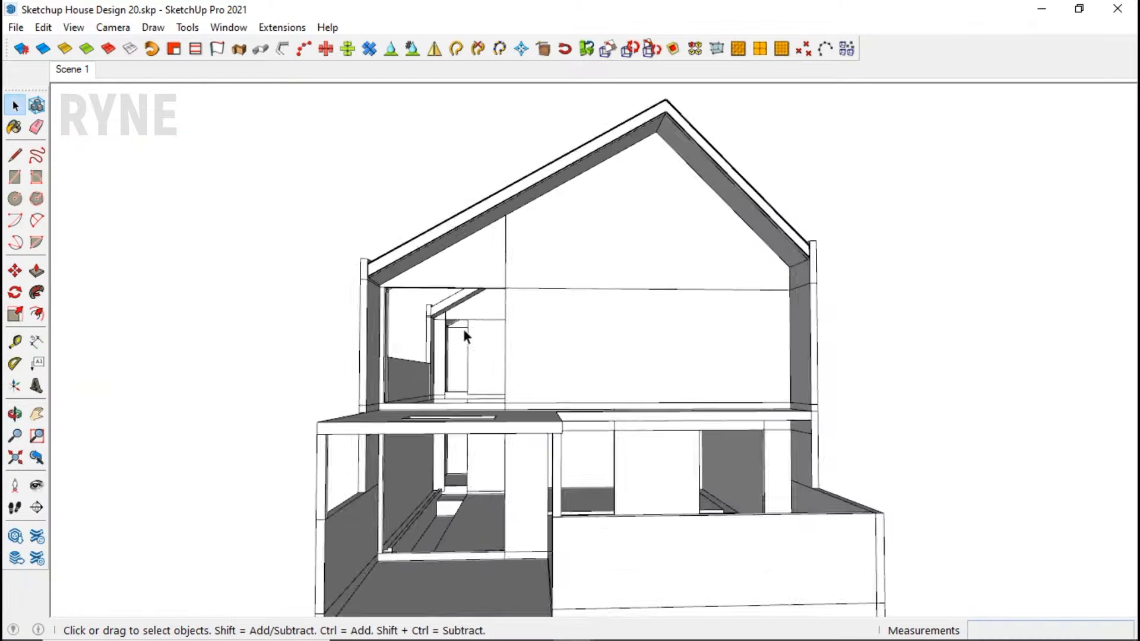
scroll(585, 338, "down", 3)
mouse_move(656, 380)
middle_mouse_down()
mouse_move(669, 391)
mouse_move(640, 389)
mouse_move(654, 395)
middle_mouse_up()
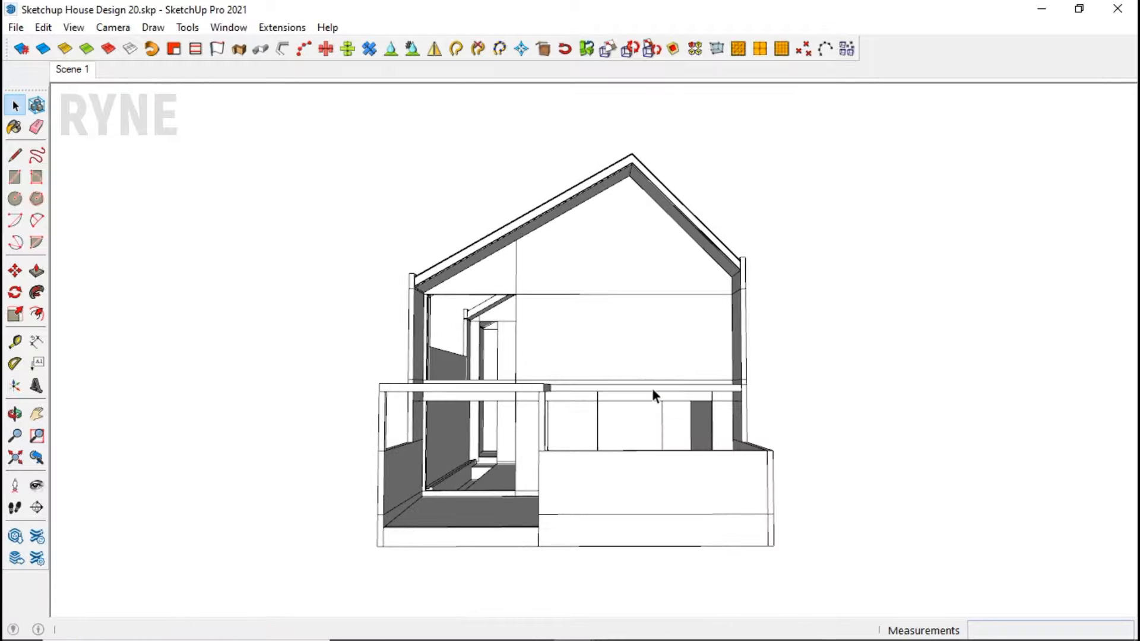